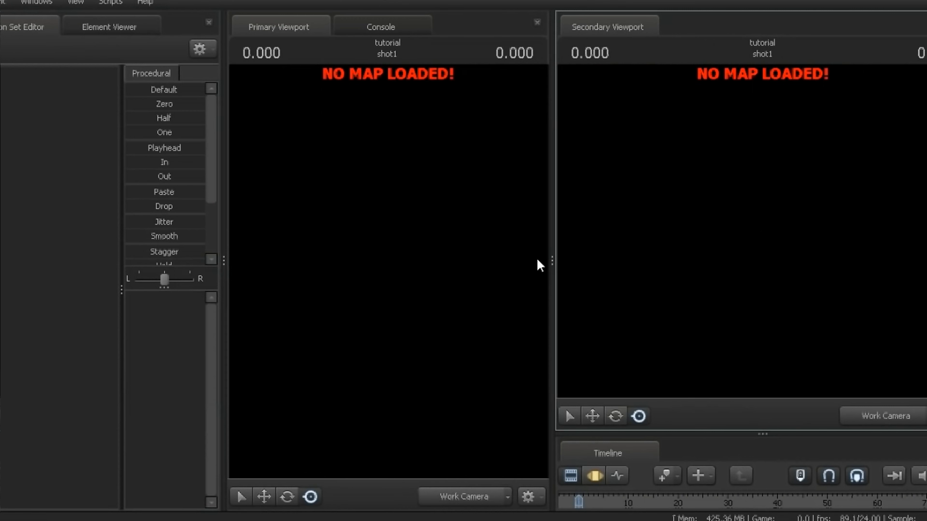
# Widen the primary viewport slightly and load a map into the empty tutorial session
pyautogui.moveTo(553, 259); pyautogui.dragTo(565, 259)
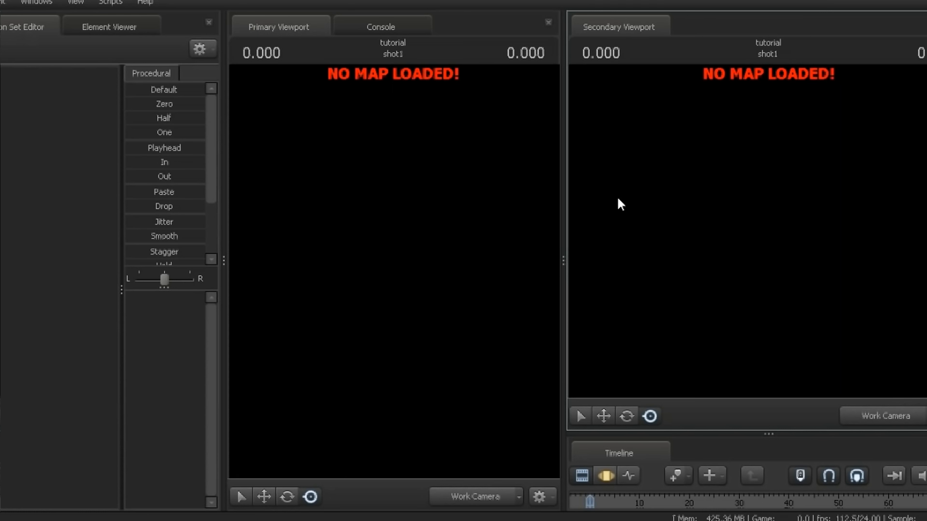
pyautogui.rightClick(692, 194)
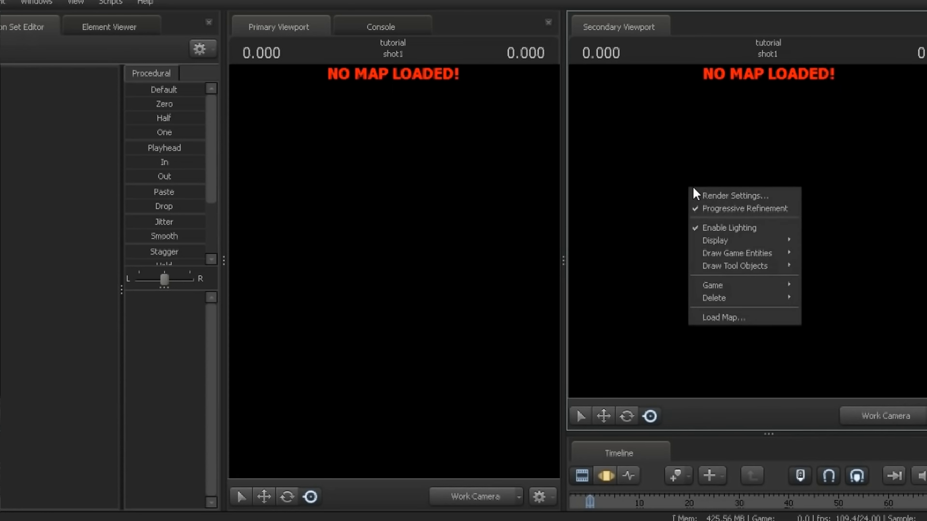
pyautogui.click(707, 318)
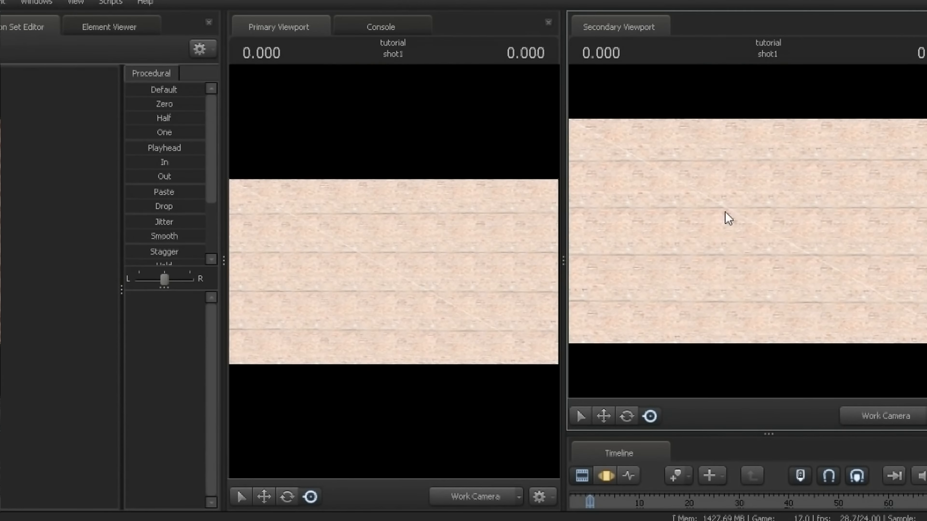
# Toggle Progressive Refinement for the secondary viewport and activate the Move manipulator
pyautogui.rightClick(725, 212)
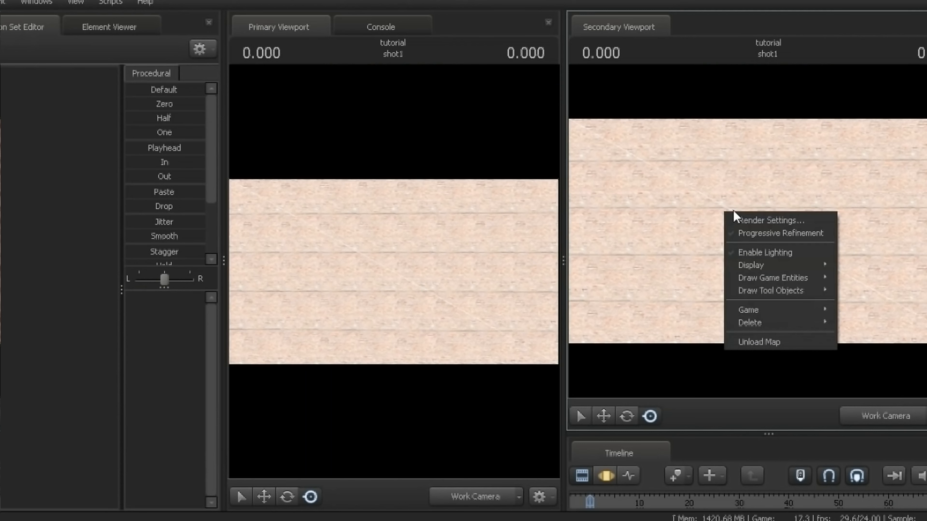
pyautogui.click(790, 235)
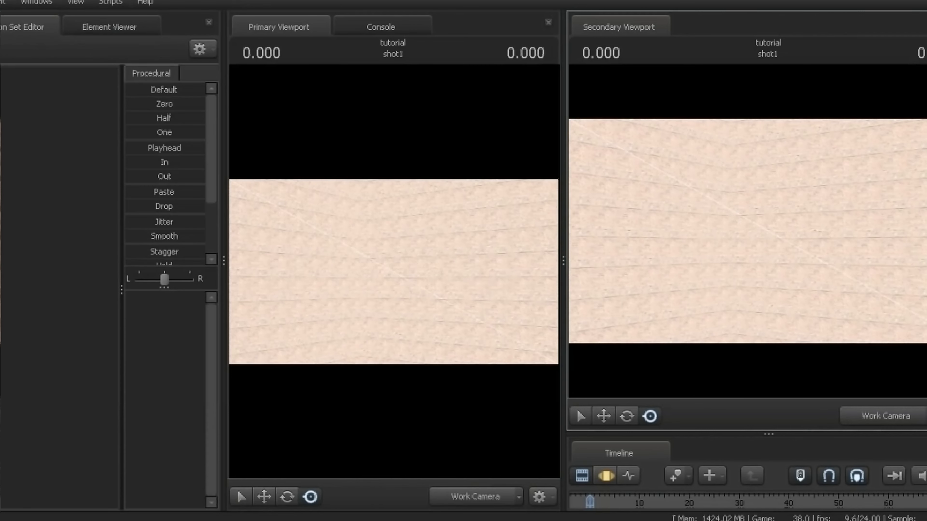
pyautogui.press('w')
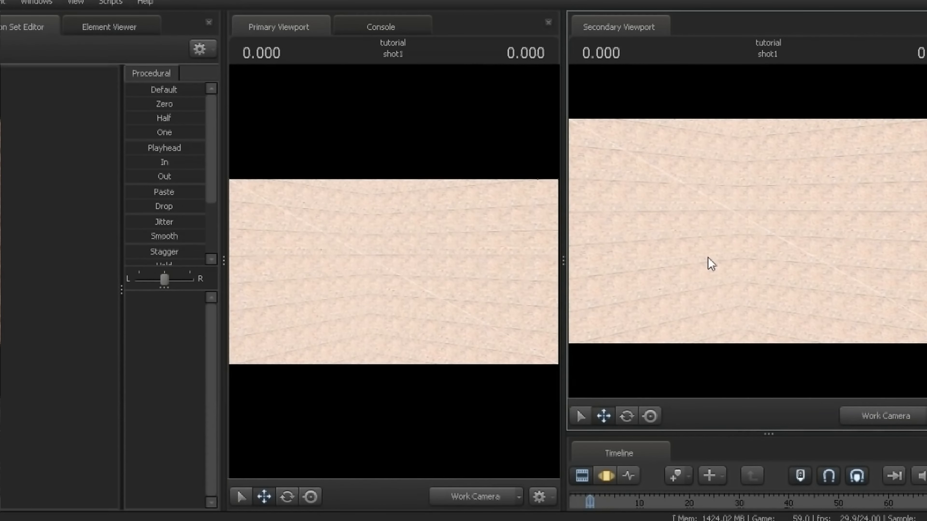
# Turn the secondary viewport's lighting off and back on
pyautogui.rightClick(692, 234)
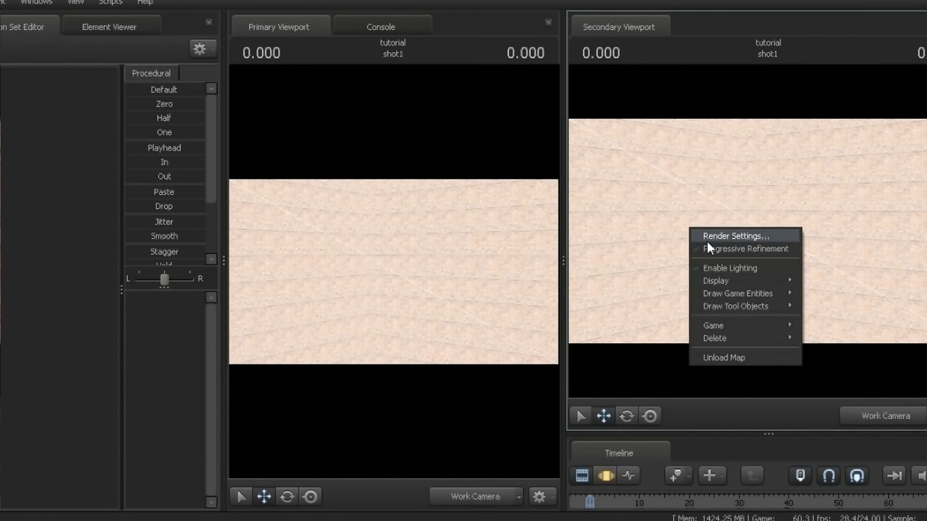
pyautogui.click(713, 269)
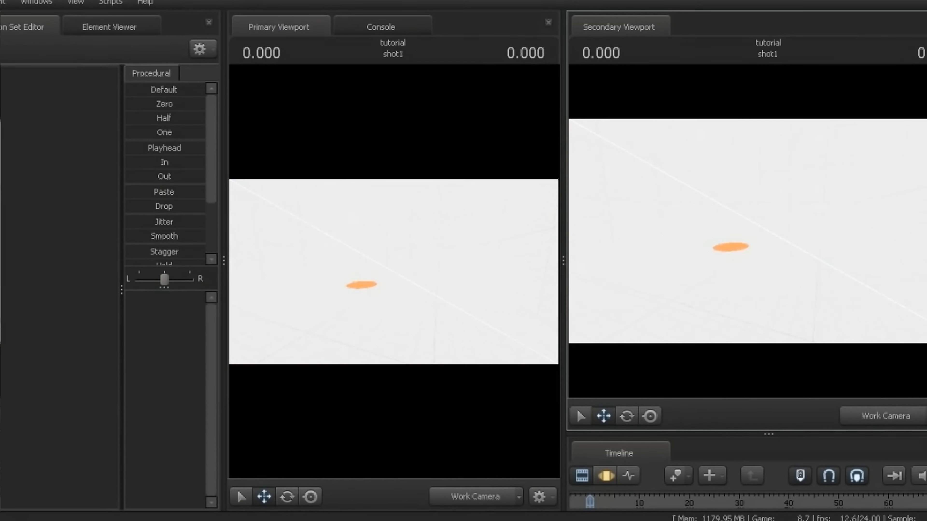
pyautogui.rightClick(766, 235)
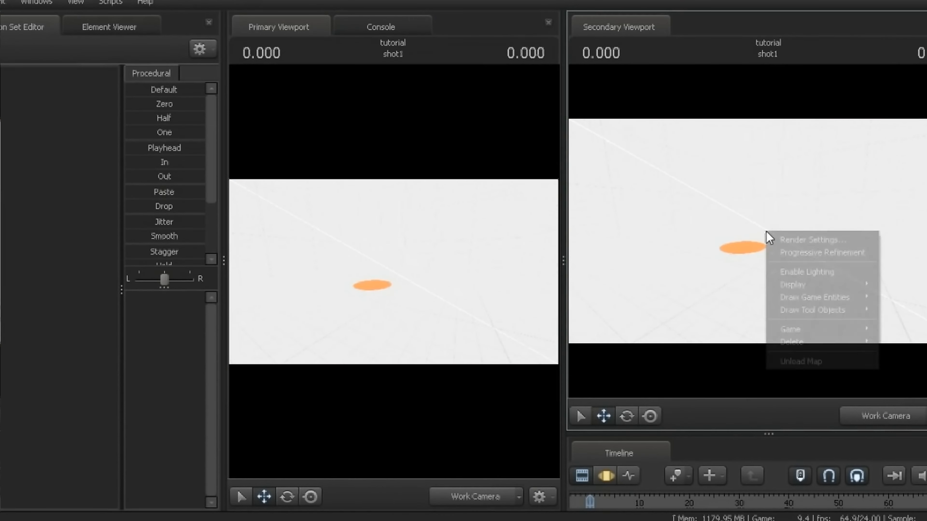
pyautogui.click(784, 274)
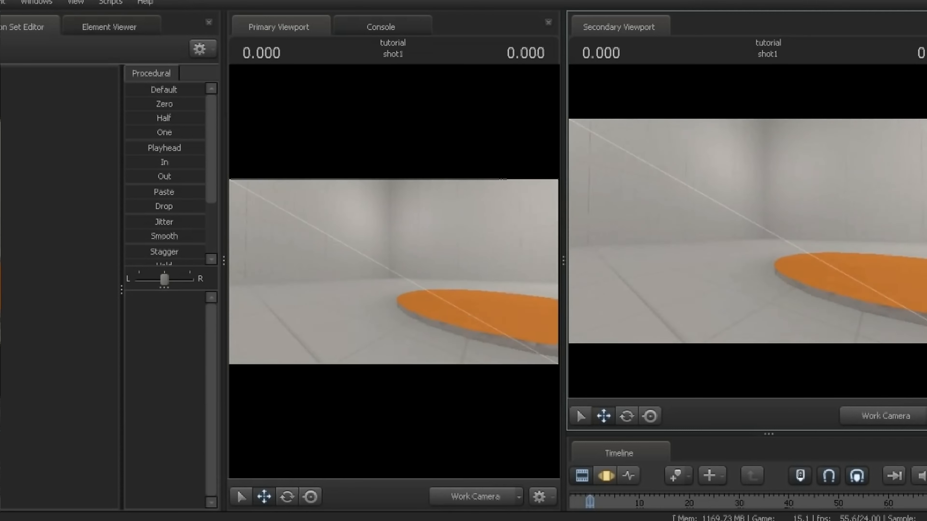
# Create an animation set for a new camera in the scene and clear the selection
pyautogui.rightClick(1, 99)
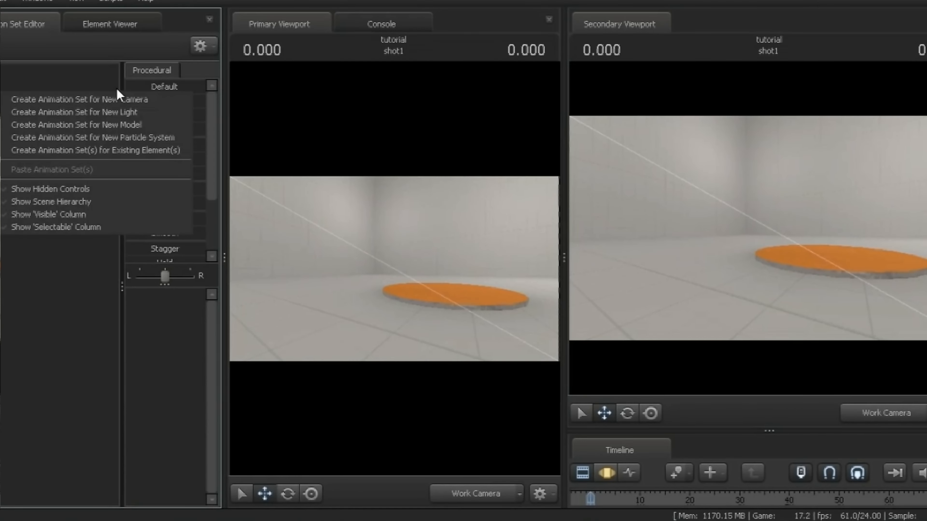
pyautogui.click(82, 101)
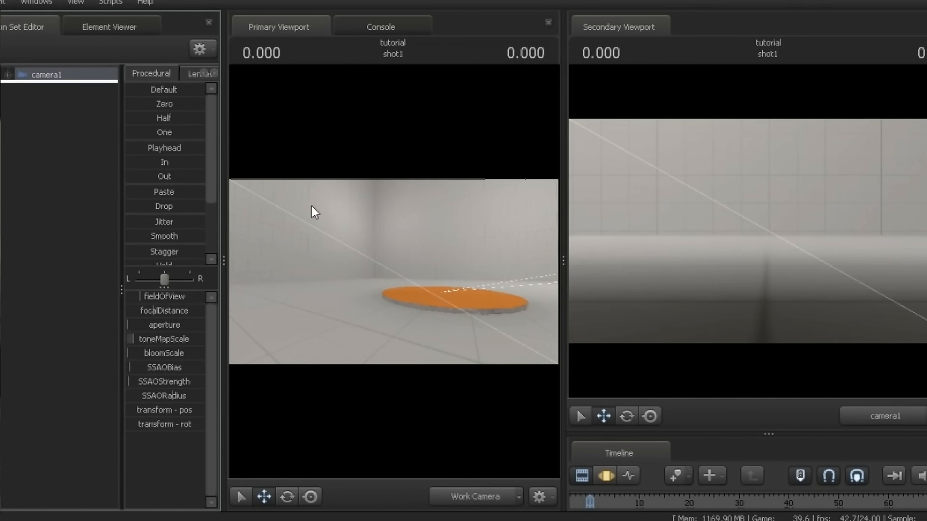
pyautogui.click(67, 181)
# Try to move camera1 through the secondary viewport while in timeline mode
pyautogui.click(716, 246)
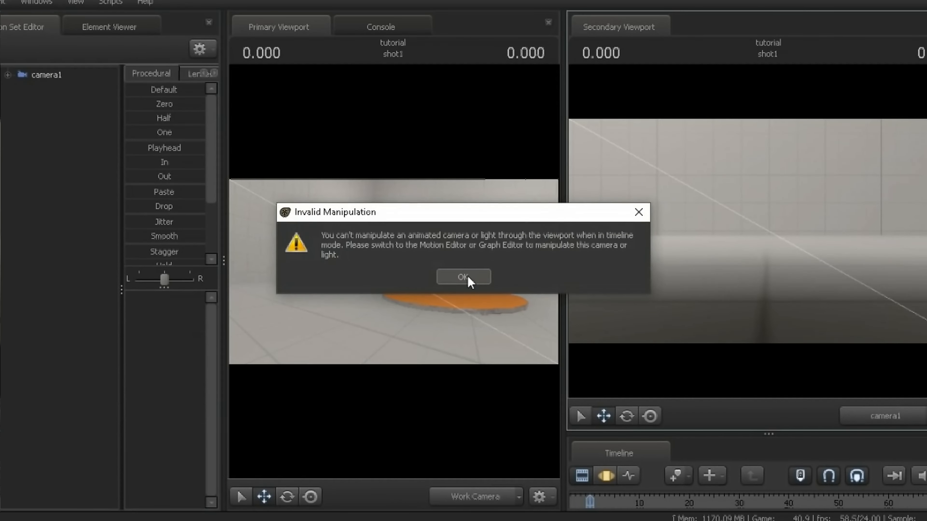
pyautogui.click(464, 276)
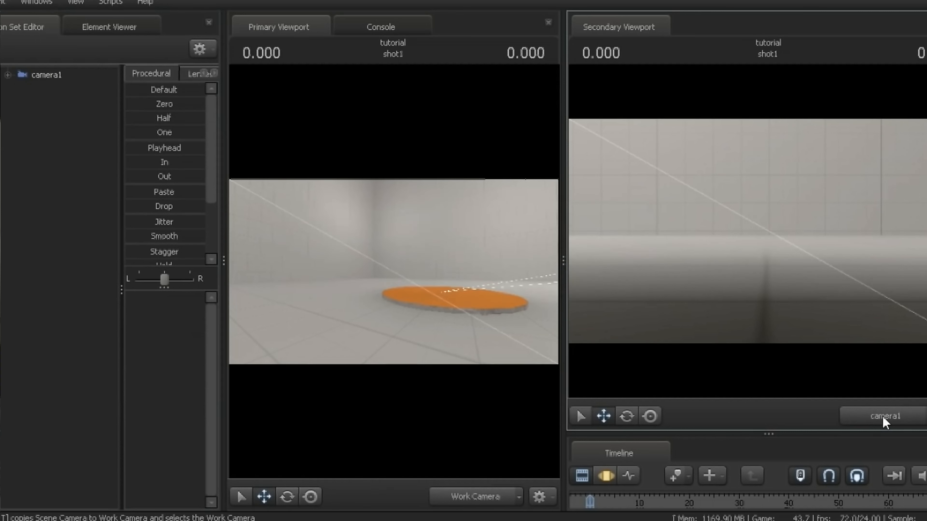
pyautogui.click(772, 184)
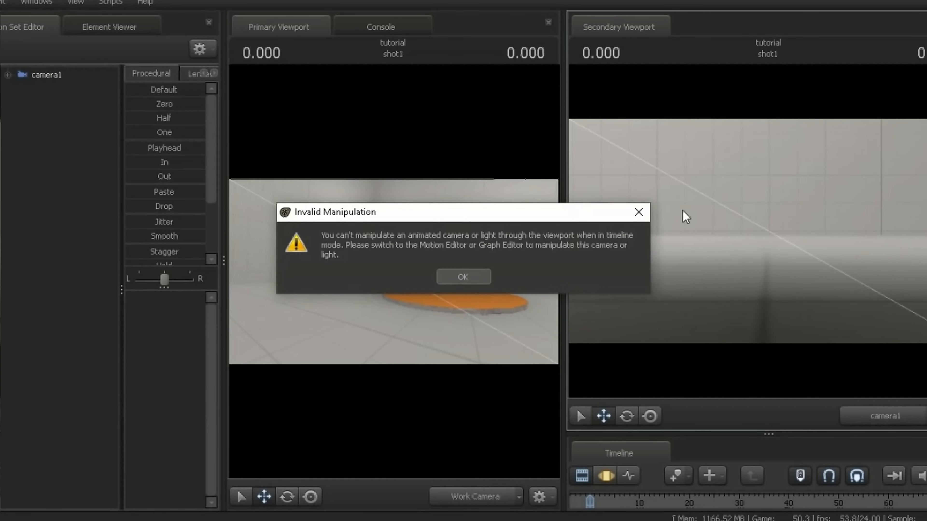
pyautogui.click(476, 276)
# Switch to the Motion Editor, move camera1 back to frame the orange platform, and widen its field of view
pyautogui.moveTo(769, 433); pyautogui.dragTo(802, 434)
pyautogui.click(590, 314)
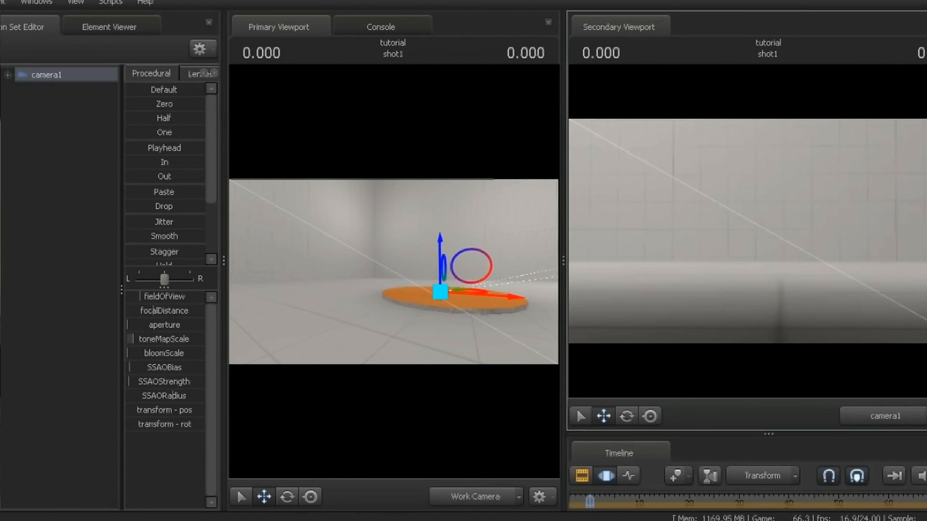
pyautogui.press('s')
pyautogui.moveTo(747, 230); pyautogui.dragTo(748, 261)
pyautogui.moveTo(164, 296)
pyautogui.mouseDown()
pyautogui.moveTo(145, 297)
pyautogui.moveTo(153, 296)
pyautogui.mouseUp()
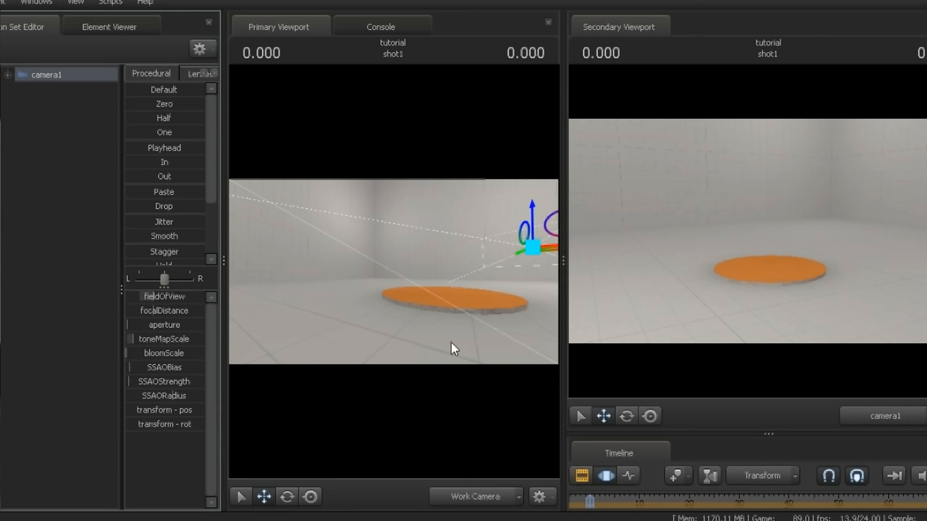
# Try a wider field of view on camera1 and undo the change
pyautogui.moveTo(451, 342)
pyautogui.mouseDown()
pyautogui.moveTo(485, 334)
pyautogui.moveTo(452, 340)
pyautogui.mouseUp()
pyautogui.press('w')
pyautogui.press('a')
pyautogui.press('d')
pyautogui.moveTo(452, 340); pyautogui.dragTo(445, 339)
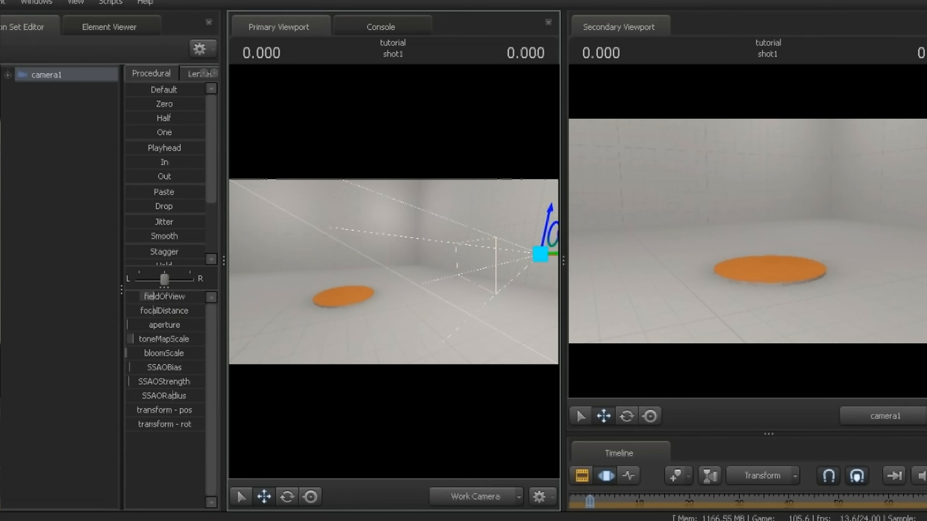
pyautogui.moveTo(154, 297); pyautogui.dragTo(194, 299)
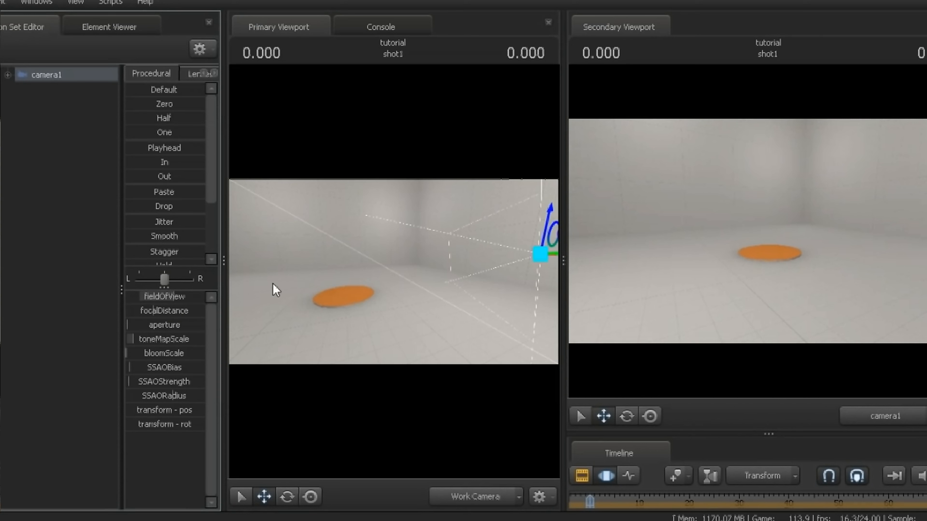
pyautogui.hotkey('ctrl', 'z')
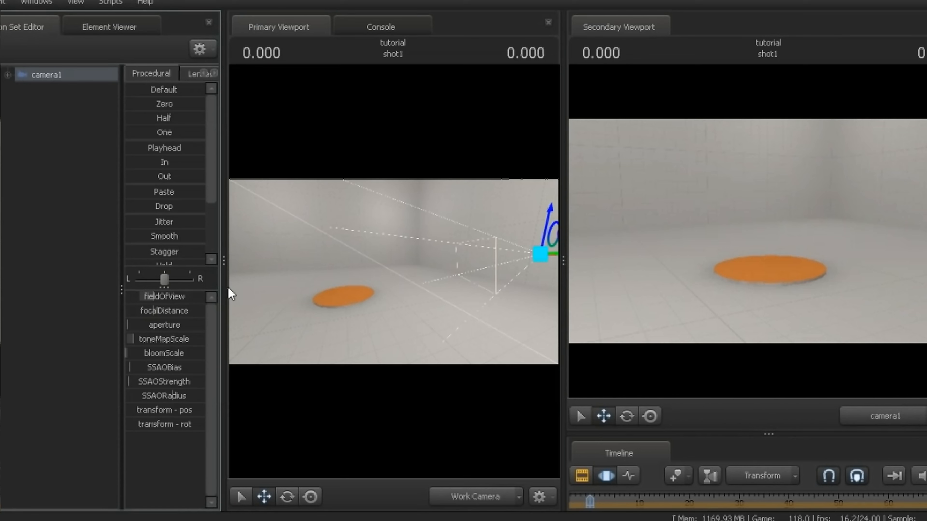
pyautogui.hotkey('ctrl', 'y')
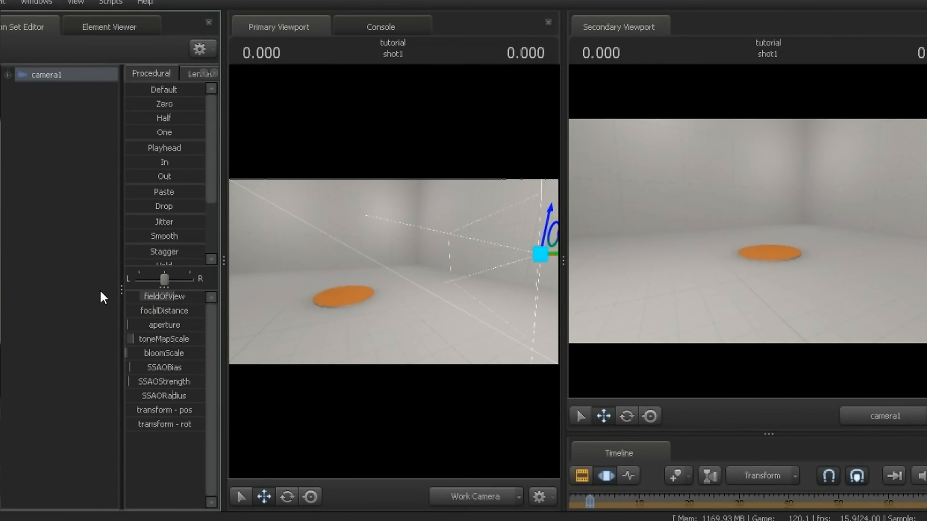
pyautogui.hotkey('ctrl', 'z')
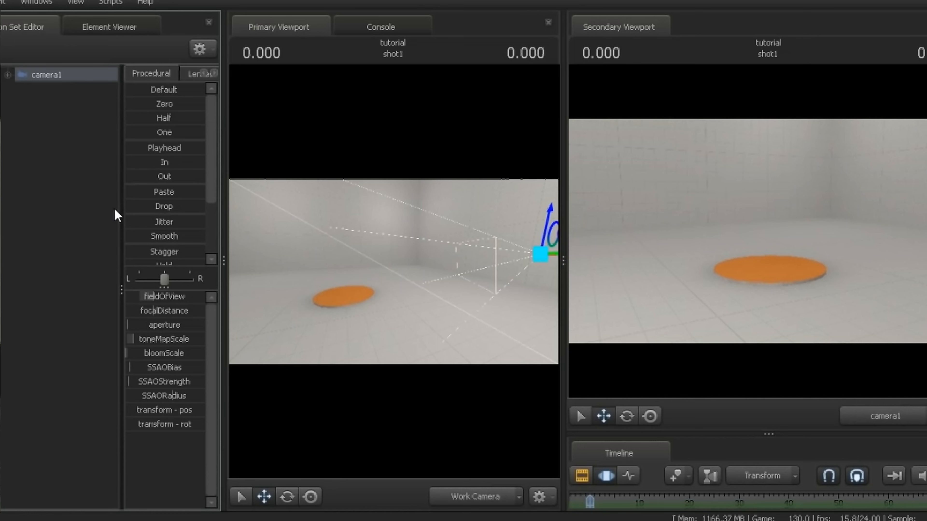
# Start an animation set for a new model and filter the model files by "inkling girl"
pyautogui.click(33, 121)
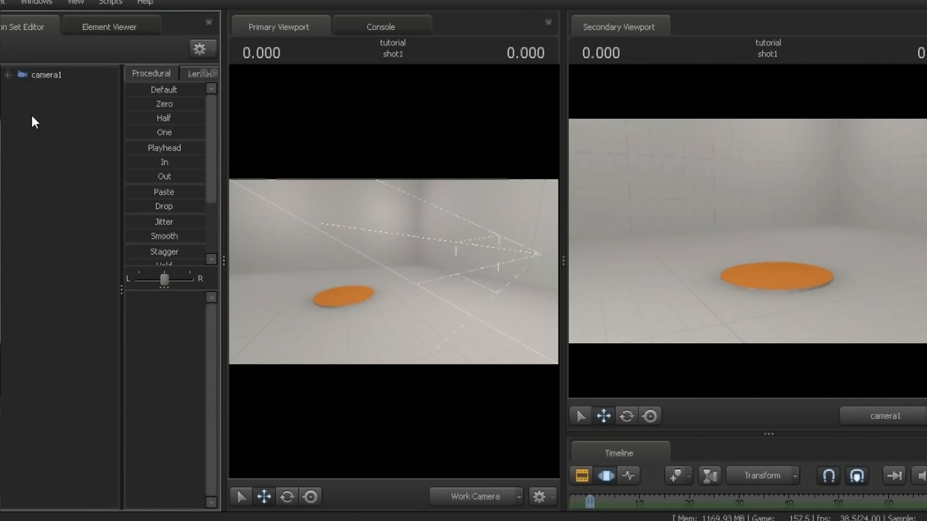
pyautogui.rightClick(24, 104)
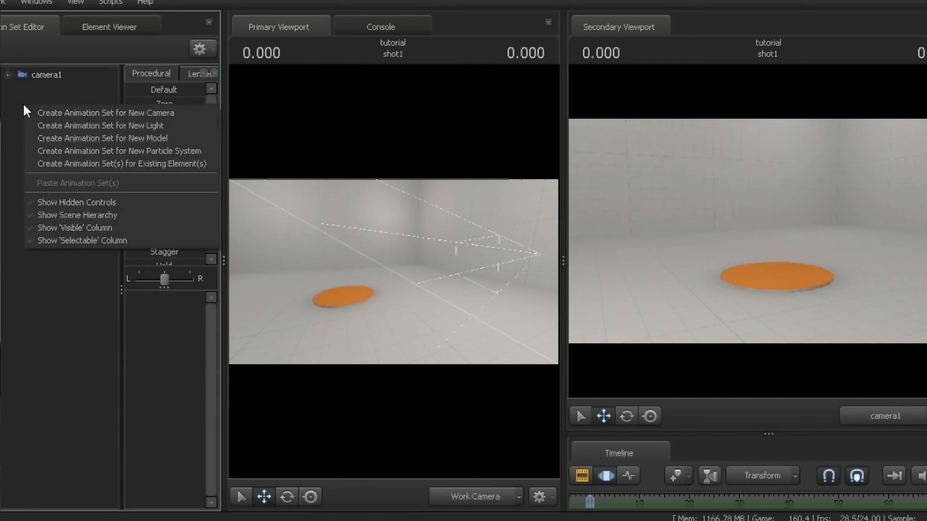
pyautogui.click(53, 139)
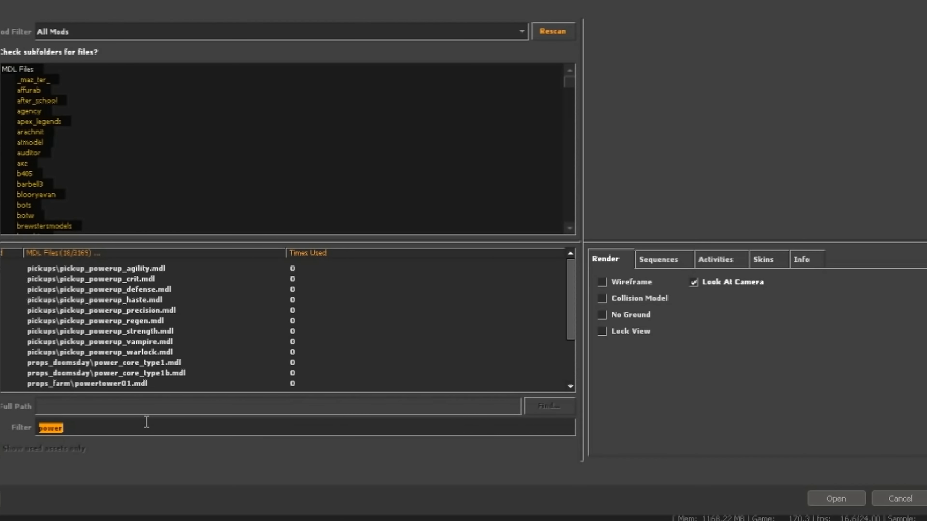
pyautogui.write('INKLING')
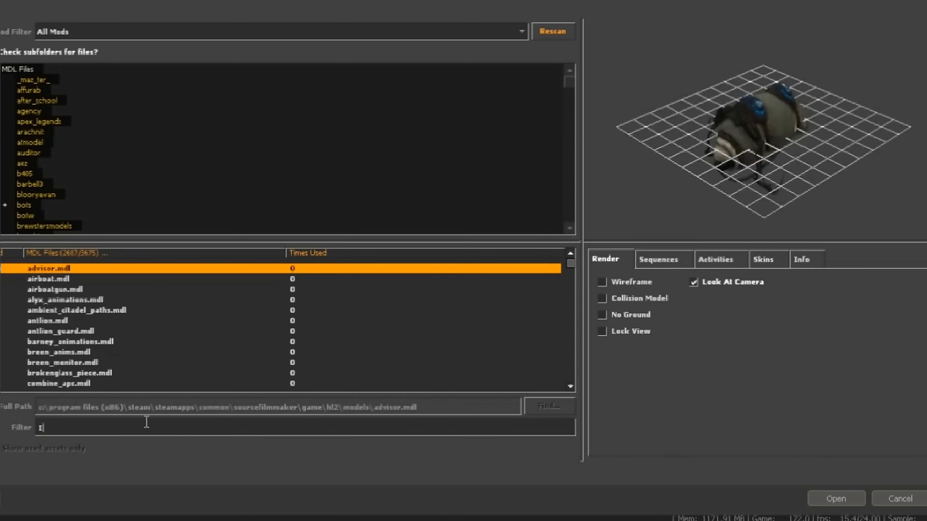
pyautogui.press('BackSpace')
pyautogui.press('BackSpace')
pyautogui.press('BackSpace')
pyautogui.press('BackSpace')
pyautogui.press('BackSpace')
pyautogui.press('BackSpace')
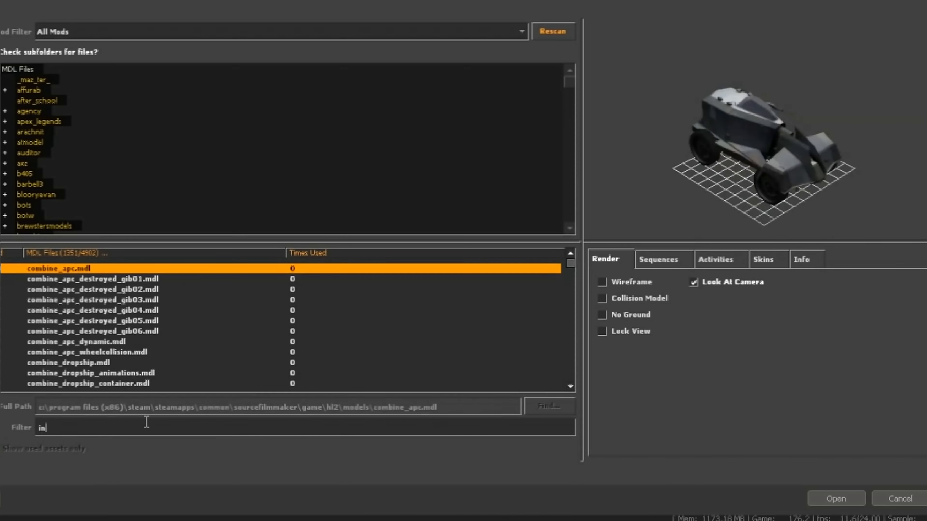
pyautogui.write('inkling')
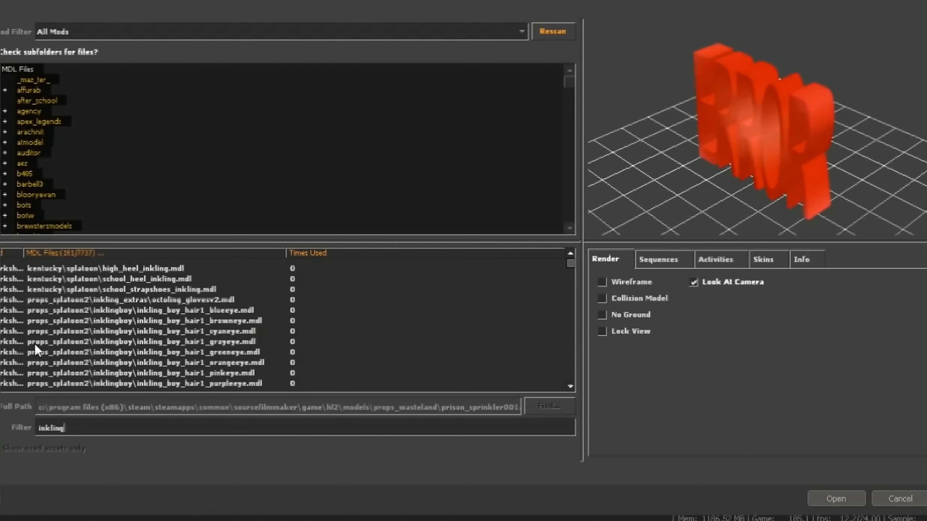
pyautogui.click(87, 428)
pyautogui.write('girl')
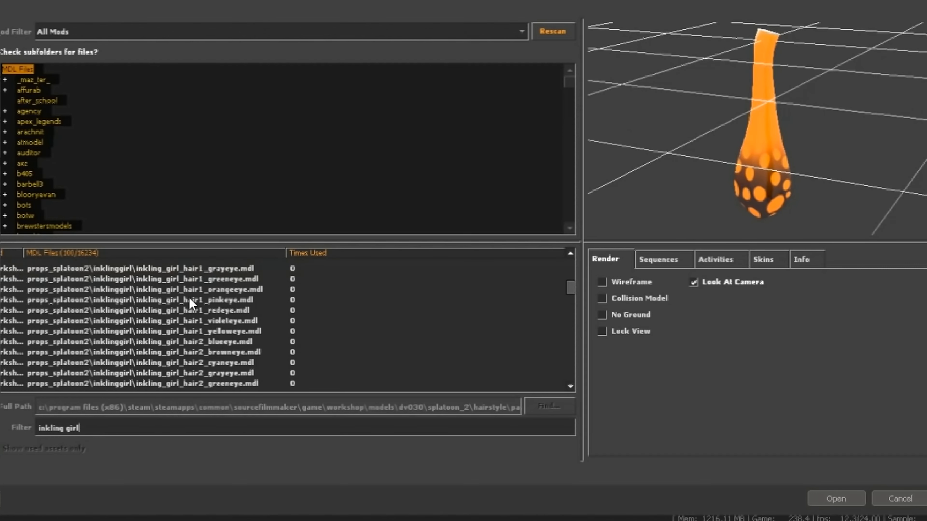
# Preview several Inkling girl hair variants and add inkling_girl_hair2_pinkeye.mdl to the scene
pyautogui.scroll(2, 190, 302)
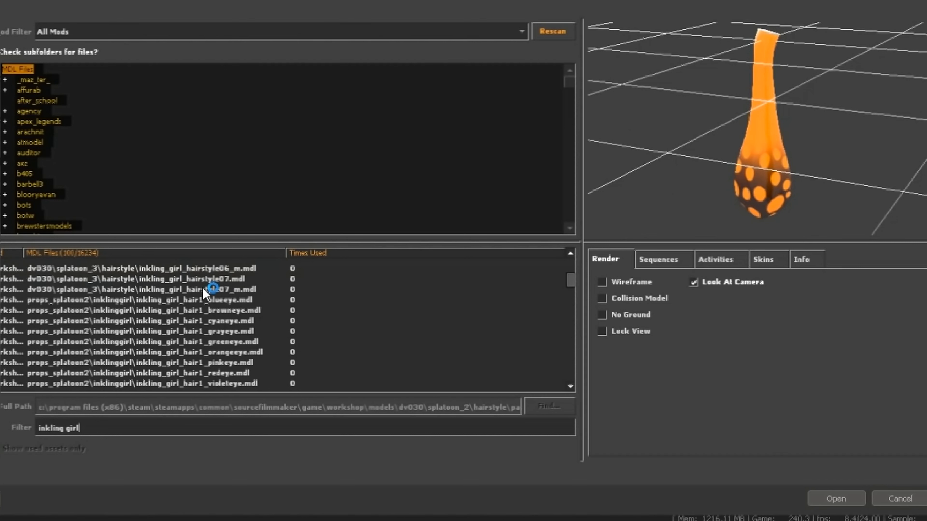
pyautogui.click(206, 289)
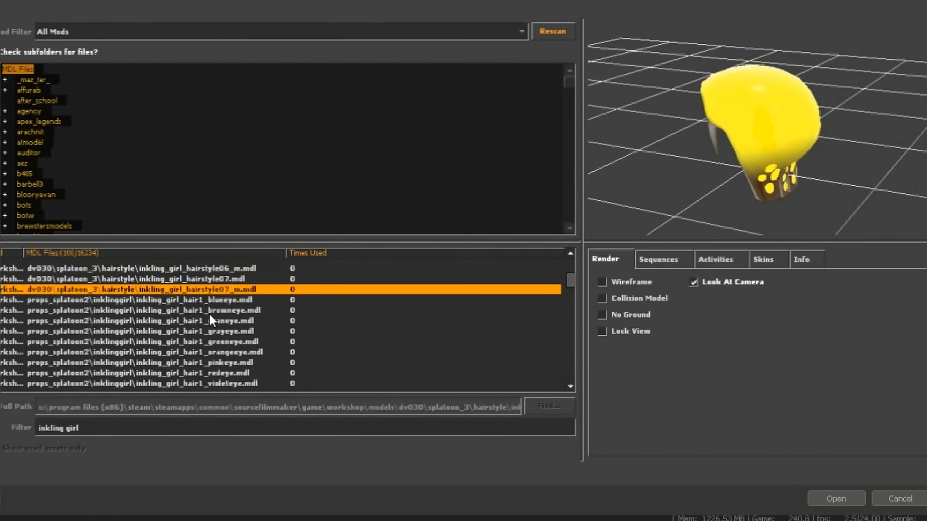
pyautogui.click(203, 361)
pyautogui.scroll(-3, 134, 341)
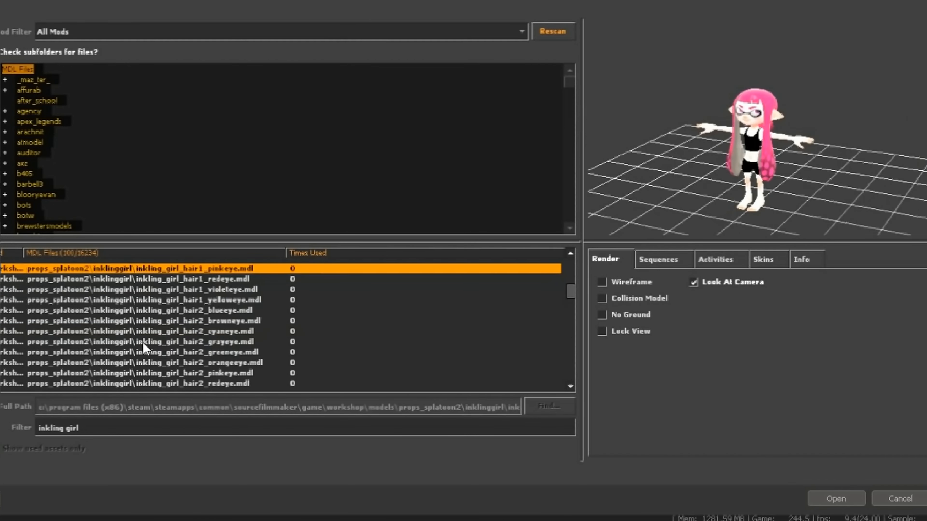
pyautogui.doubleClick(152, 270)
pyautogui.click(139, 280)
pyautogui.click(135, 298)
pyautogui.click(128, 352)
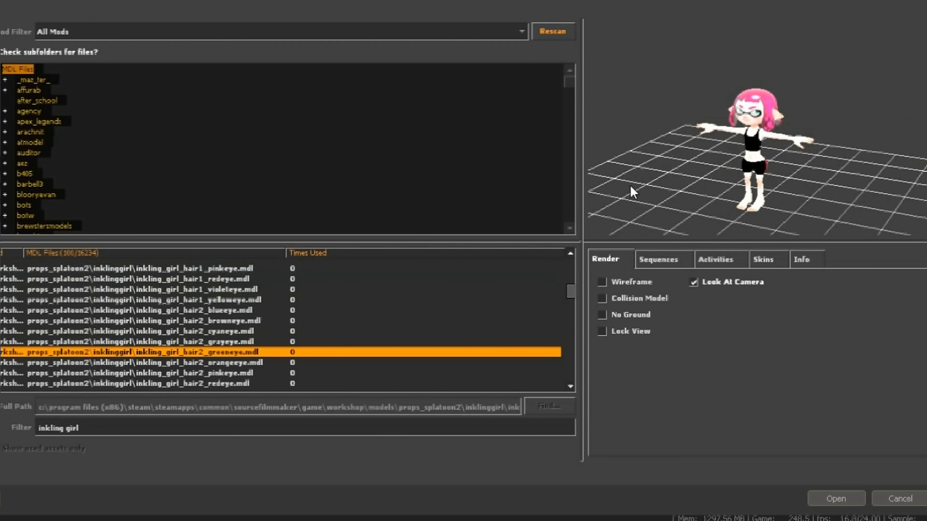
pyautogui.moveTo(633, 192)
pyautogui.mouseDown()
pyautogui.moveTo(602, 192)
pyautogui.moveTo(633, 177)
pyautogui.mouseUp()
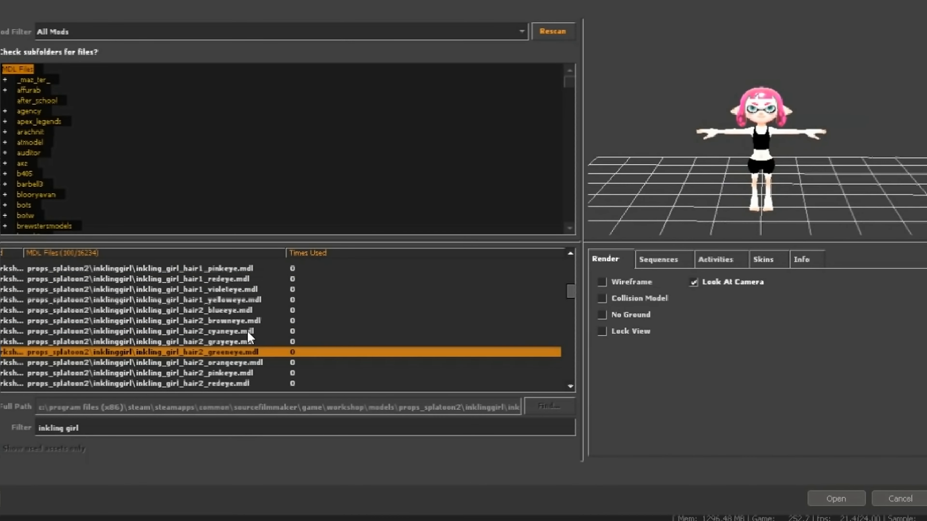
pyautogui.scroll(-2, 182, 346)
pyautogui.click(245, 321)
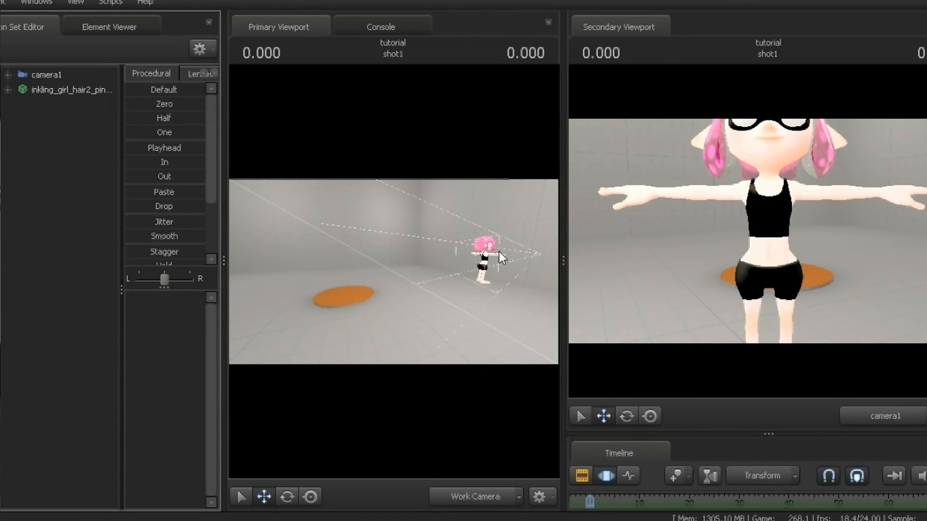
# Move the Inkling girl model across the floor and adjust its height until she stands at the centre of the orange platform
pyautogui.click(482, 264)
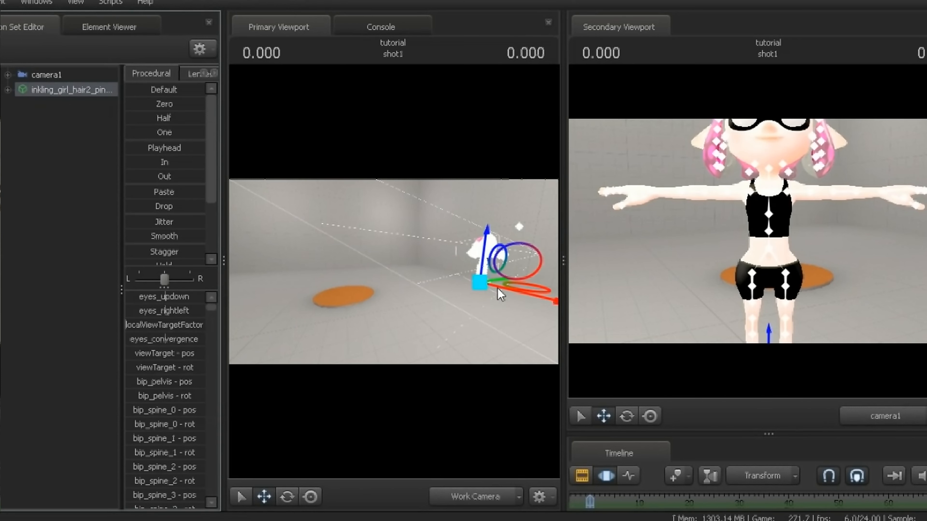
pyautogui.moveTo(537, 292); pyautogui.dragTo(383, 291)
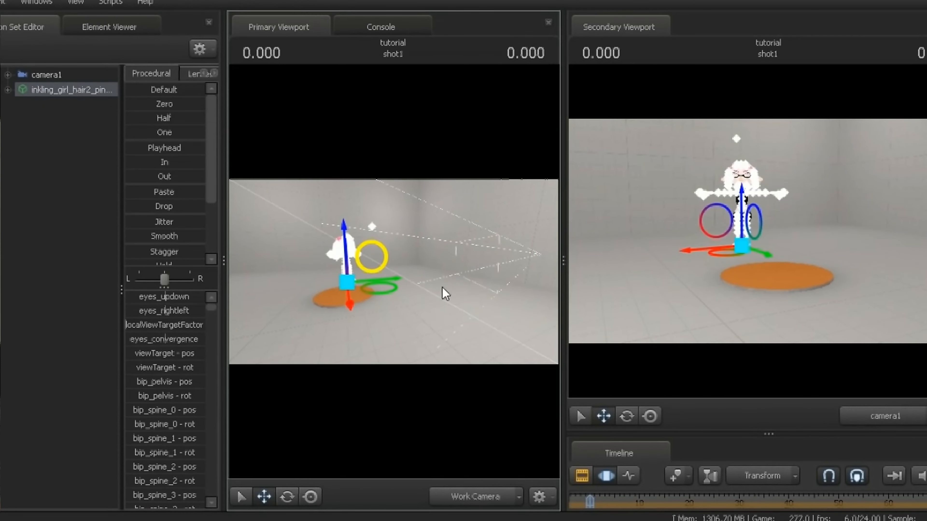
pyautogui.moveTo(527, 322); pyautogui.dragTo(394, 274)
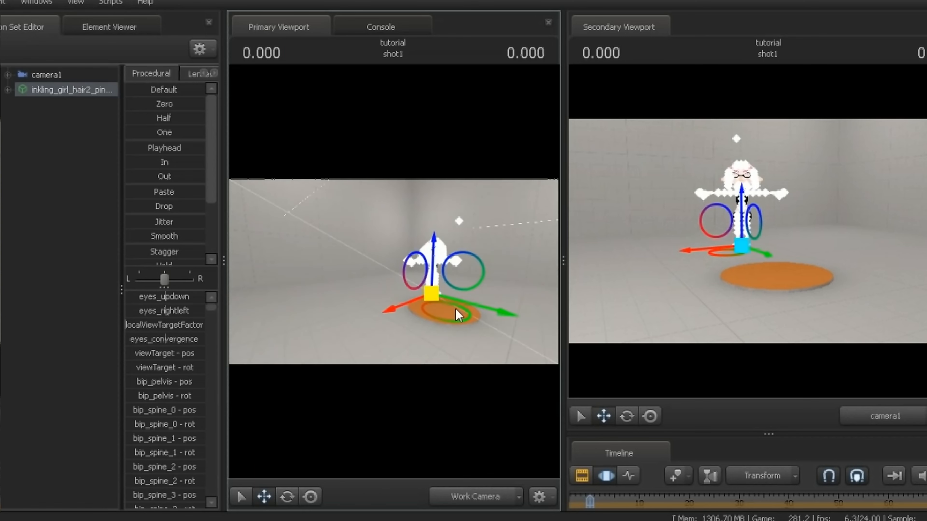
pyautogui.moveTo(397, 310); pyautogui.dragTo(372, 324)
pyautogui.moveTo(487, 324); pyautogui.dragTo(501, 330)
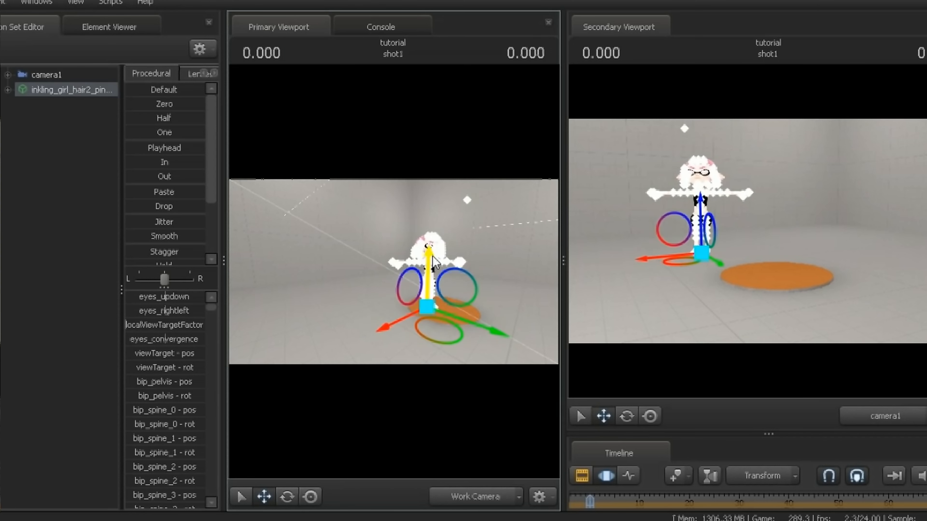
pyautogui.moveTo(431, 249); pyautogui.dragTo(434, 234)
pyautogui.moveTo(446, 272); pyautogui.dragTo(446, 263)
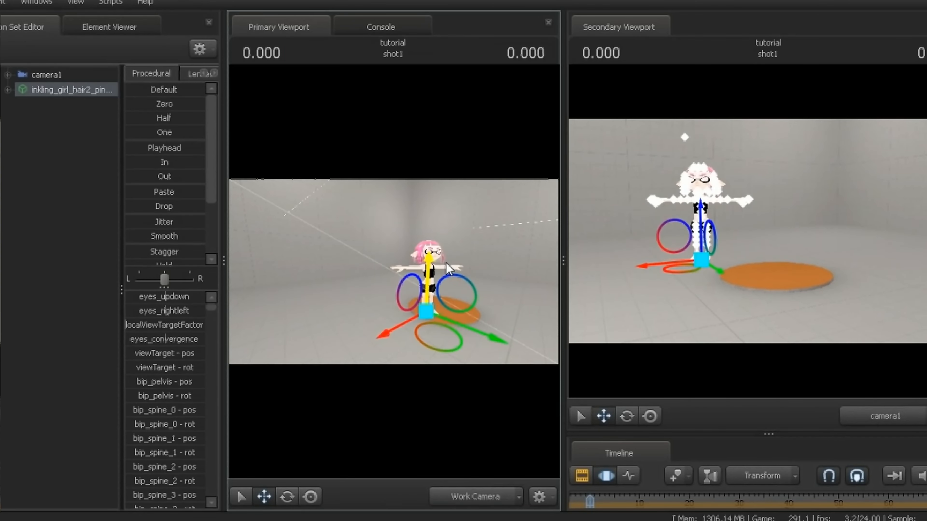
pyautogui.moveTo(390, 264); pyautogui.dragTo(439, 299)
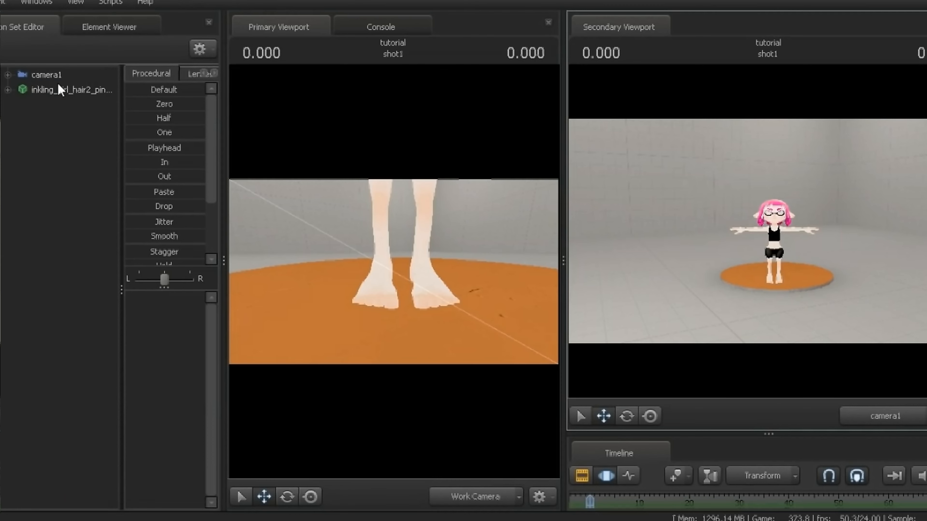
# Try a narrower field of view on camera1 and undo the change
pyautogui.click(51, 75)
pyautogui.scroll(10, 831, 197)
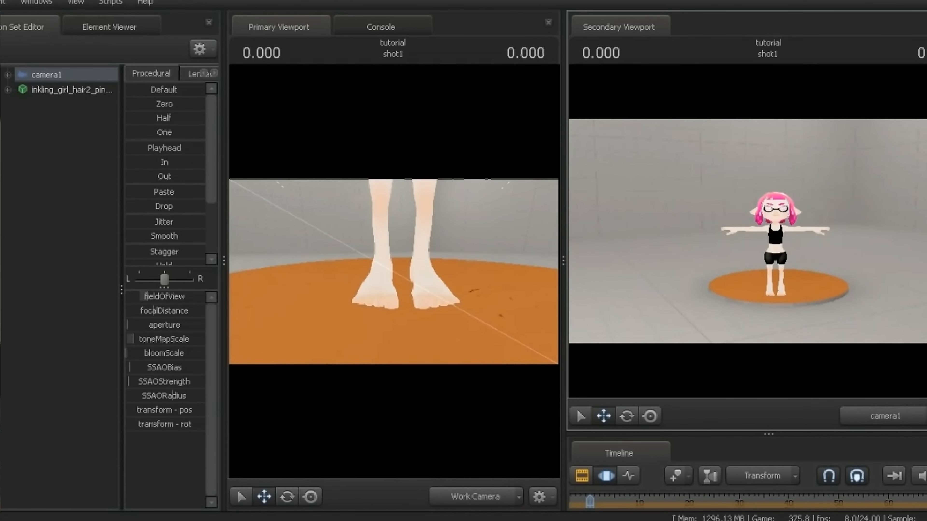
pyautogui.hotkey('ctrl', 'z')
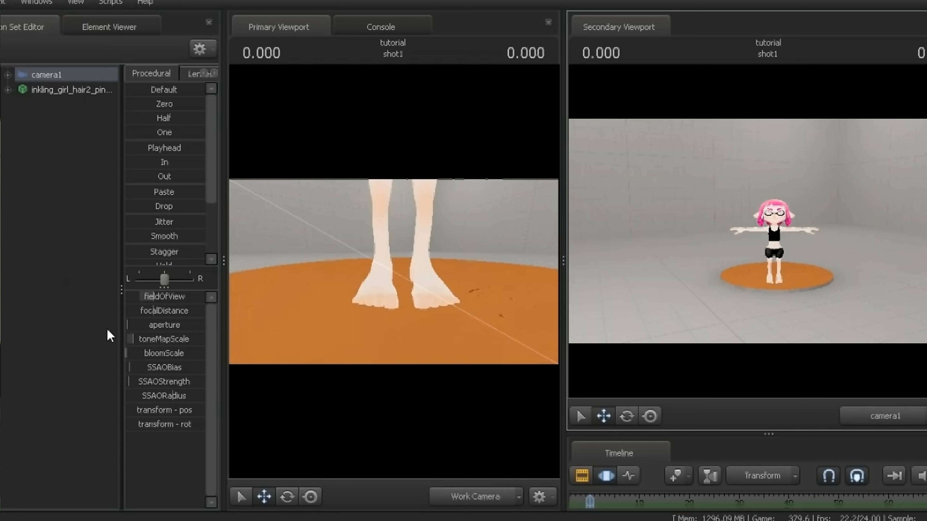
# Raise the Inkling girl's localViewTargetFactor to its maximum and check her eyes through a temporarily narrowed camera1 field of view
pyautogui.click(51, 91)
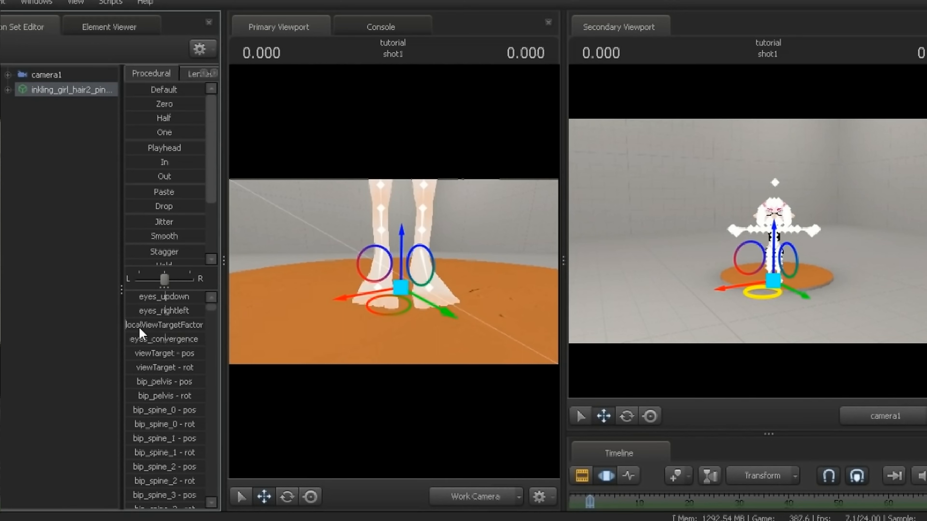
pyautogui.moveTo(126, 325); pyautogui.dragTo(205, 325)
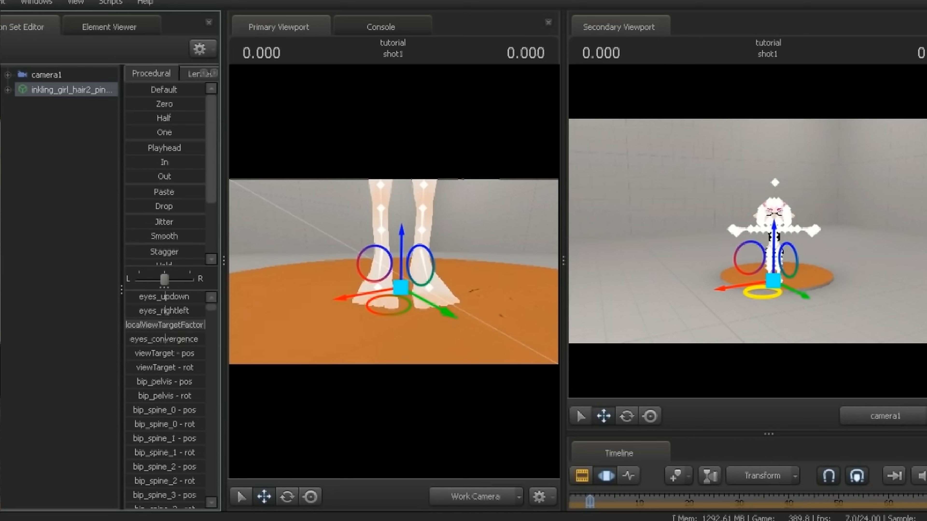
pyautogui.click(63, 157)
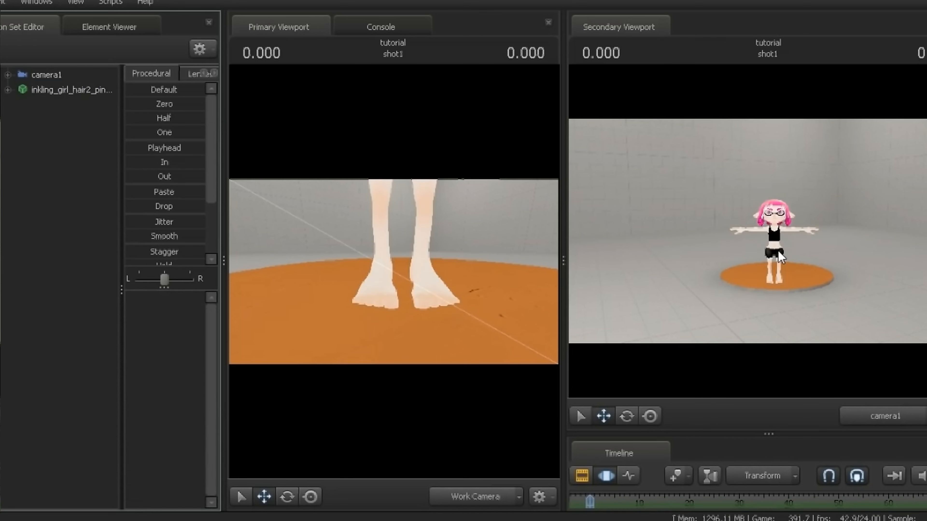
pyautogui.click(37, 75)
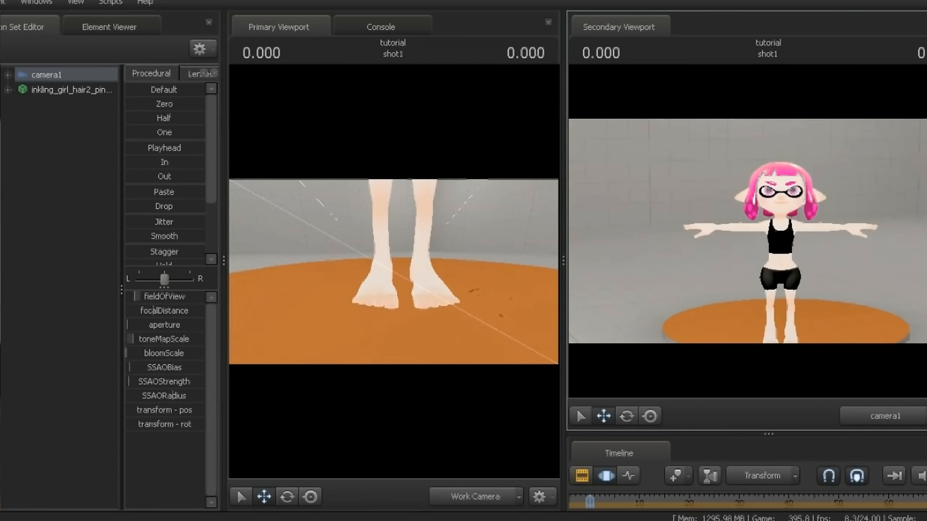
pyautogui.click(60, 199)
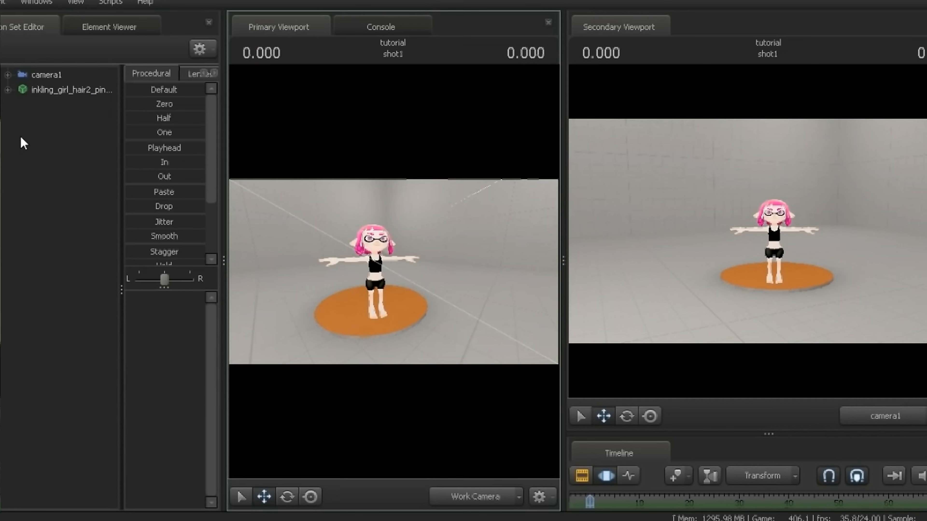
# Start an animation set for a new model and filter the model files by "splatoon shirt female"
pyautogui.rightClick(21, 133)
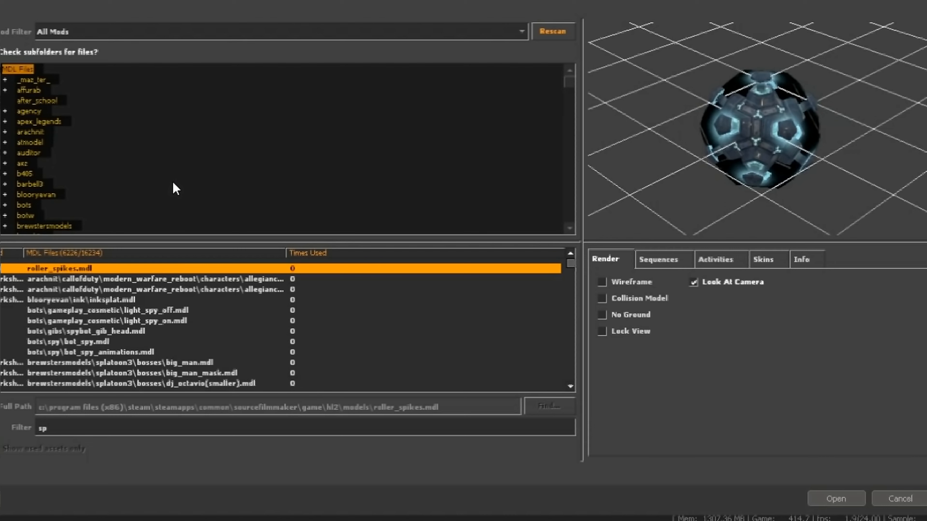
pyautogui.write('latoon shir')
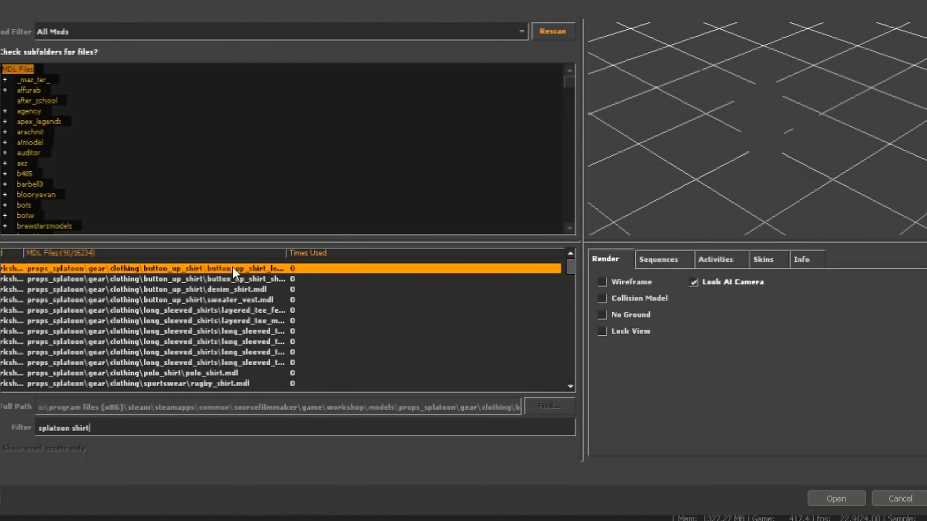
pyautogui.write('t female')
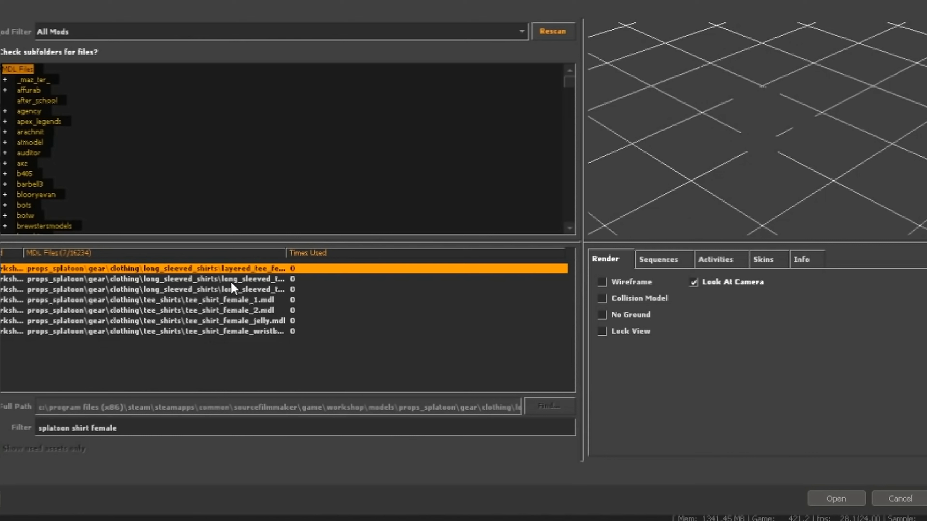
# Preview the long-sleeved and tee shirt models and add the female layered tee to the scene
pyautogui.click(230, 281)
pyautogui.click(232, 290)
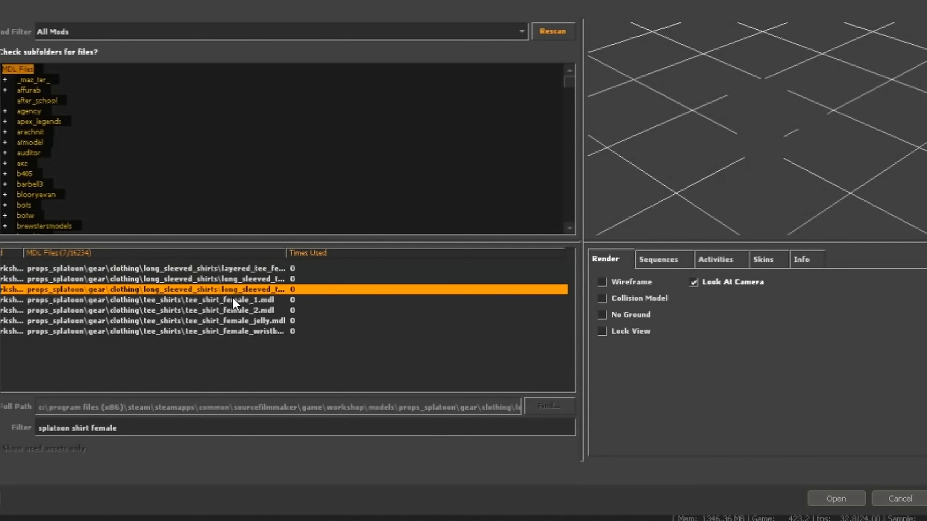
pyautogui.click(232, 300)
pyautogui.click(232, 310)
pyautogui.click(232, 321)
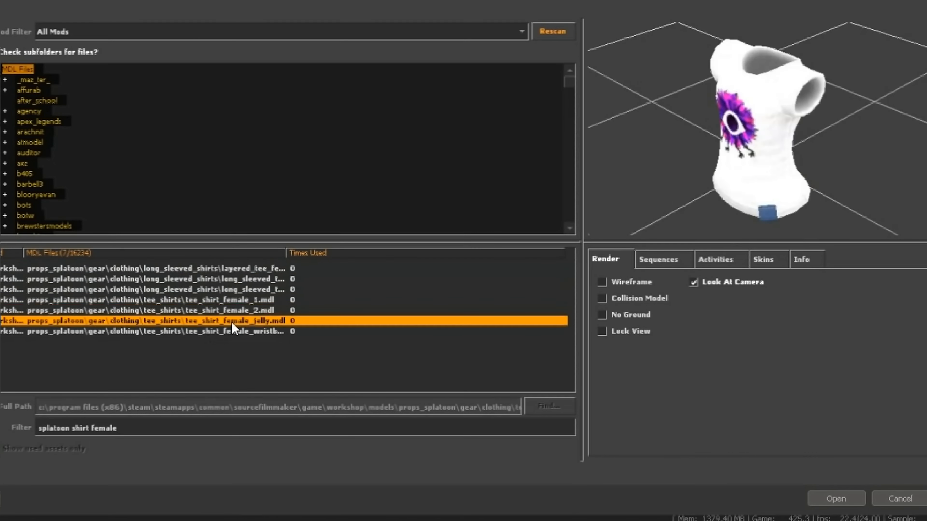
pyautogui.click(232, 328)
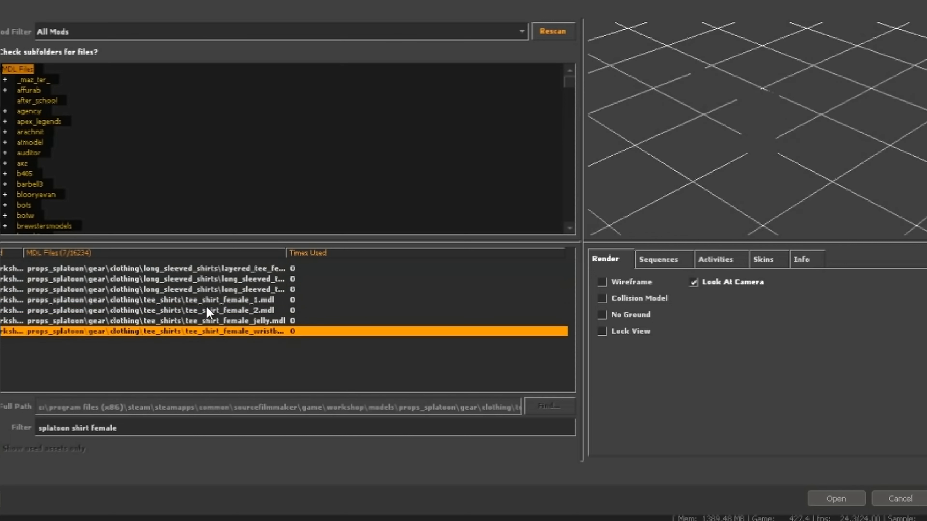
pyautogui.click(208, 289)
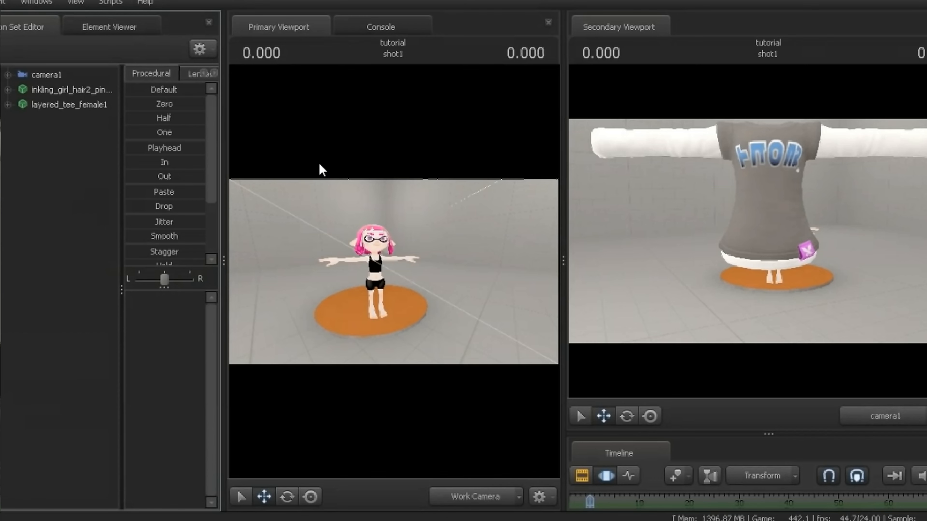
# Lock layered_tee_female1 to the Inkling girl model and zero the shirt's controls to fit it on her body
pyautogui.moveTo(249, 304); pyautogui.dragTo(249, 304)
pyautogui.moveTo(387, 275); pyautogui.dragTo(387, 276)
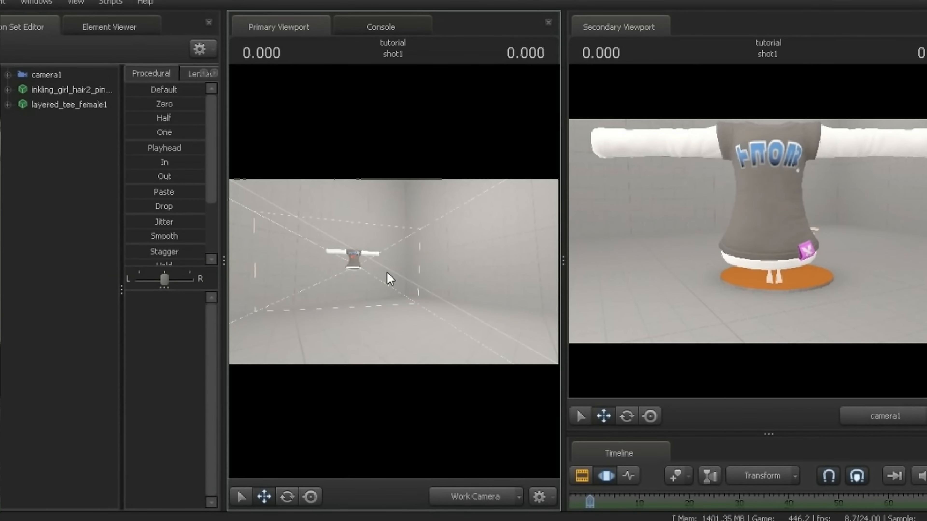
pyautogui.moveTo(401, 246); pyautogui.dragTo(401, 245)
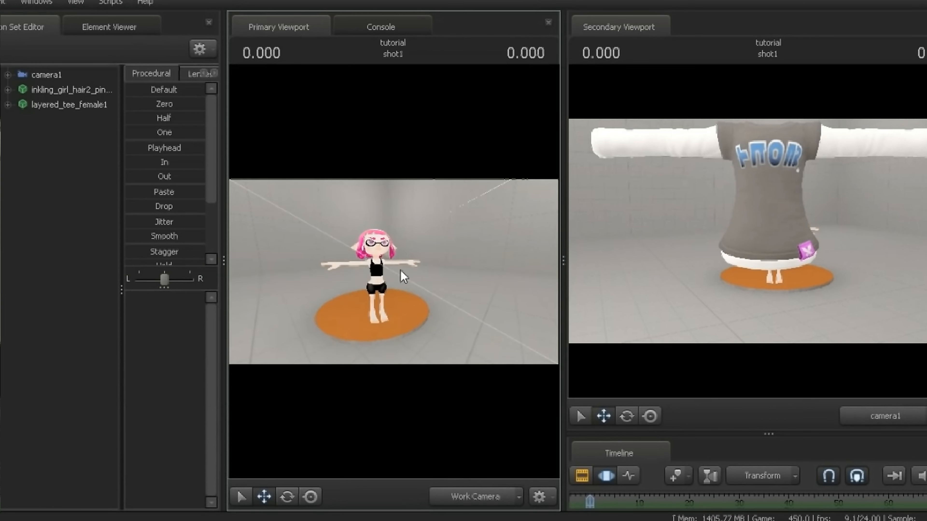
pyautogui.moveTo(71, 89); pyautogui.dragTo(78, 107)
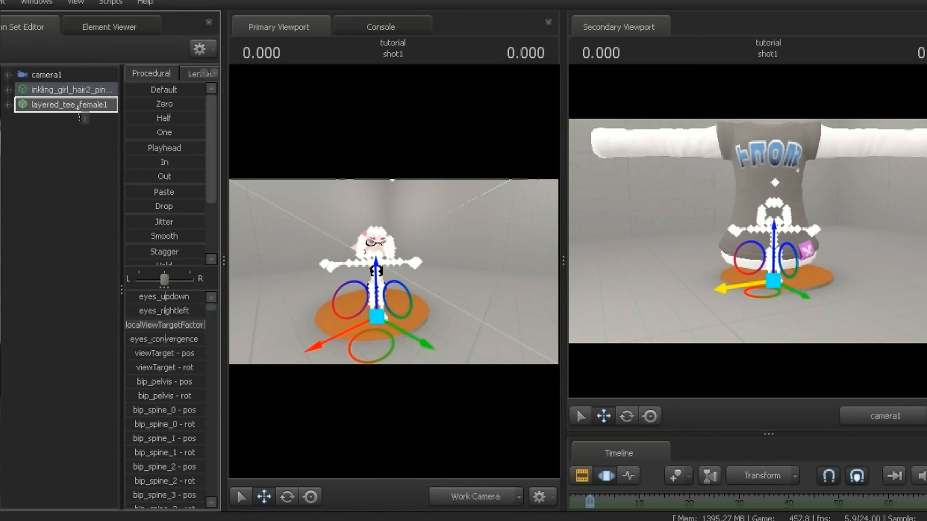
pyautogui.moveTo(78, 106); pyautogui.dragTo(78, 106)
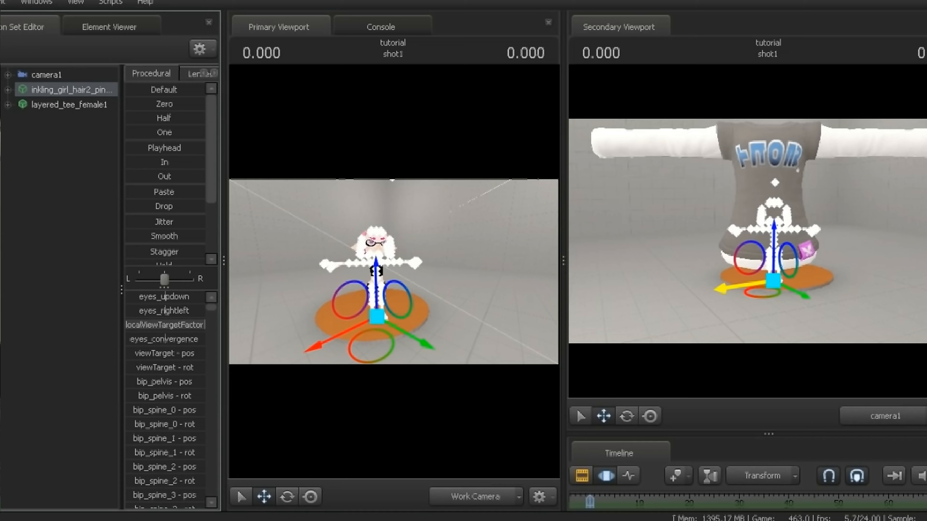
pyautogui.click(32, 106)
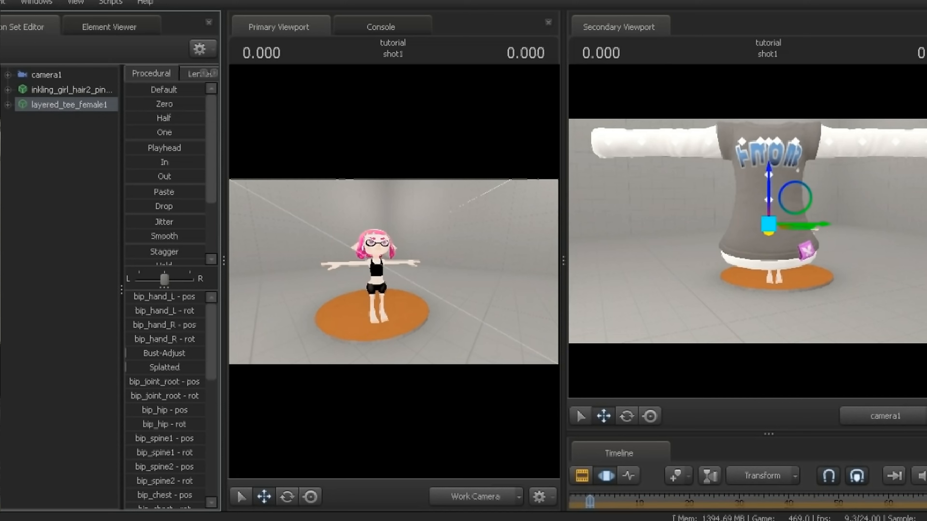
pyautogui.click(153, 105)
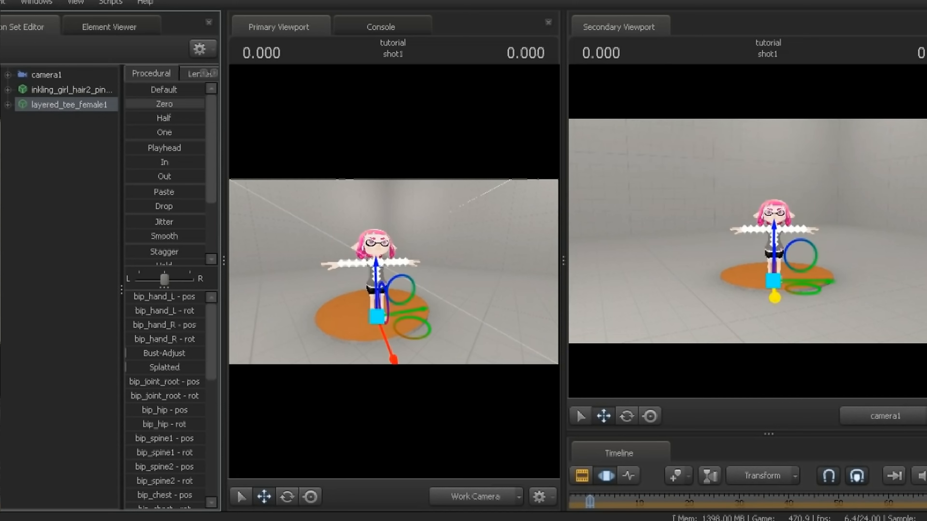
pyautogui.click(98, 150)
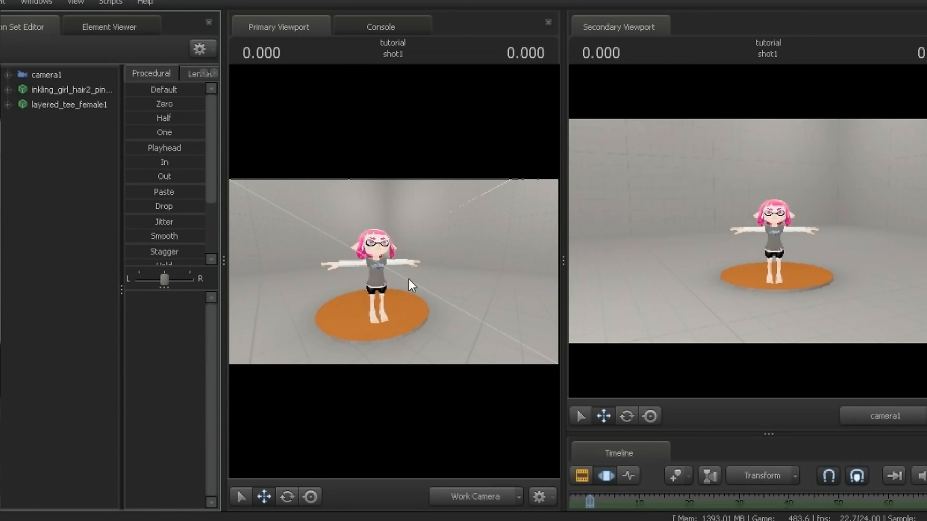
# Set the Inkling girl's Pants body group to Btm_003__M_Btm_003
pyautogui.click(51, 91)
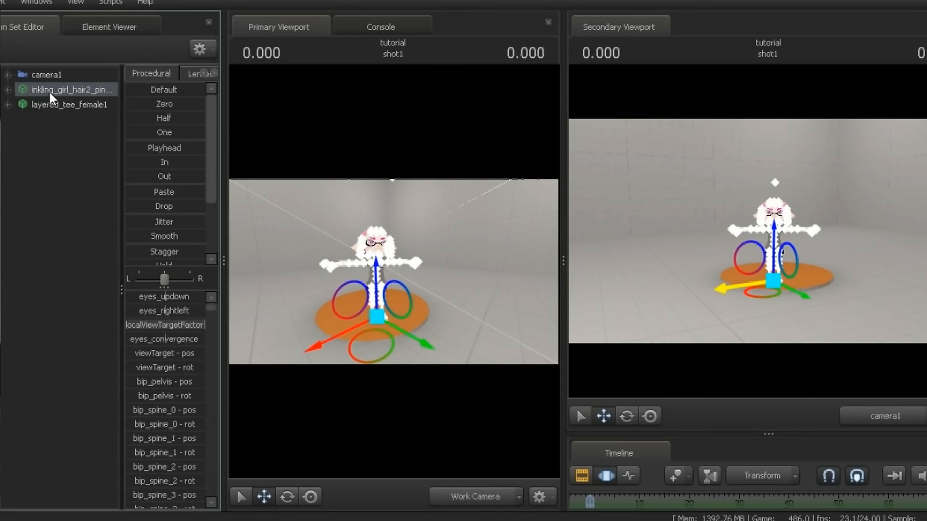
pyautogui.rightClick(74, 90)
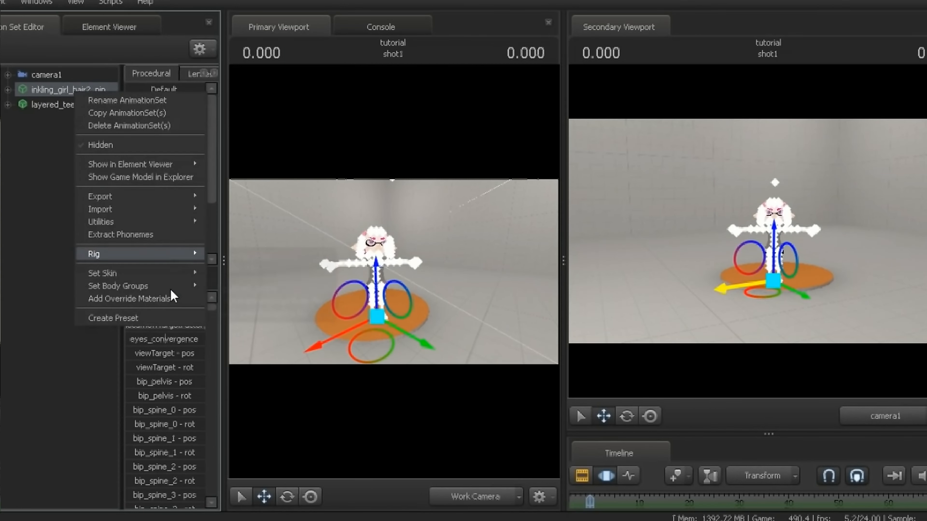
pyautogui.moveTo(171, 289)
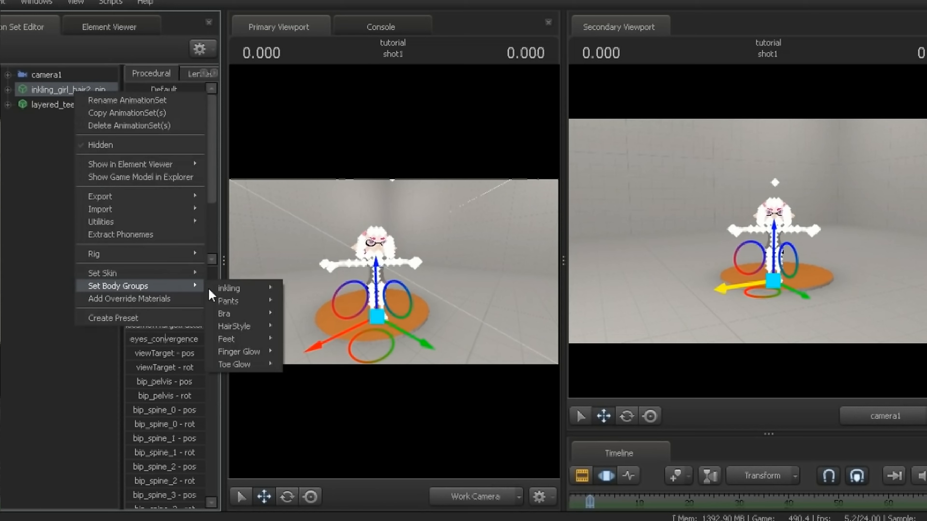
pyautogui.moveTo(232, 315)
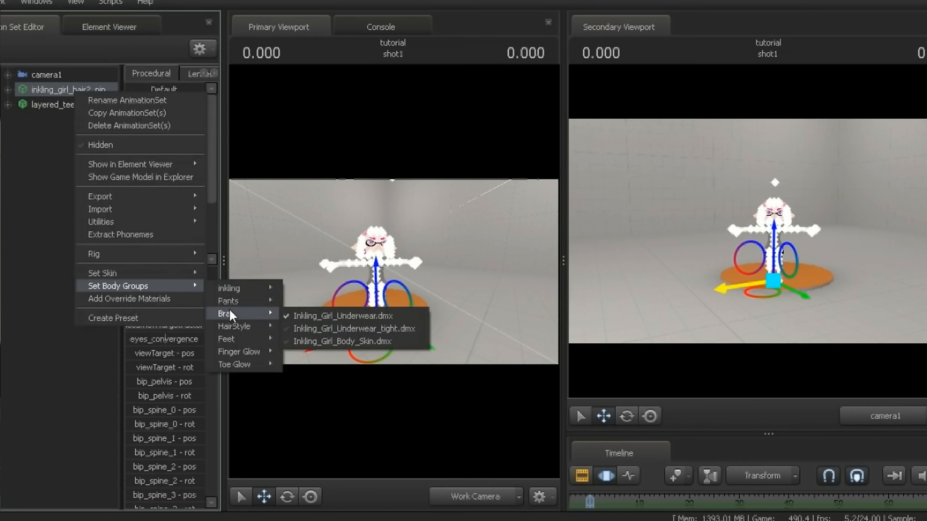
pyautogui.moveTo(255, 301)
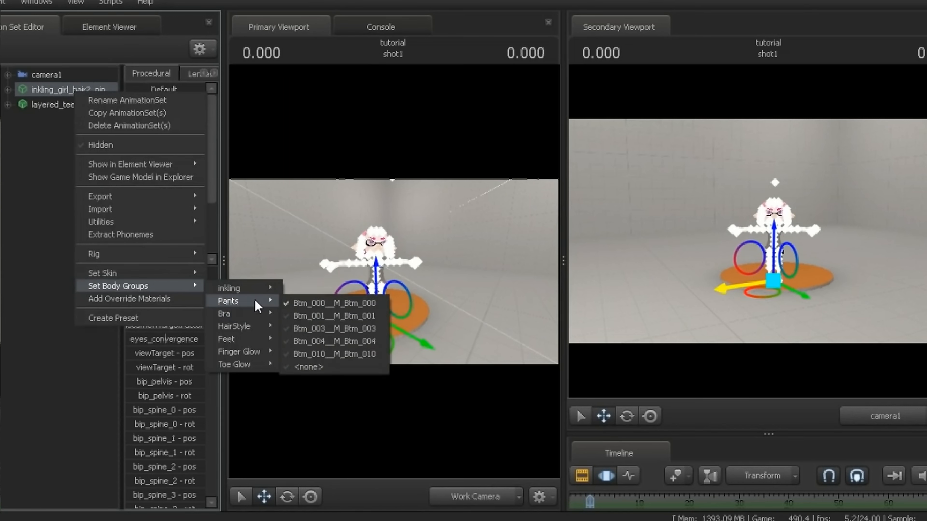
pyautogui.click(308, 330)
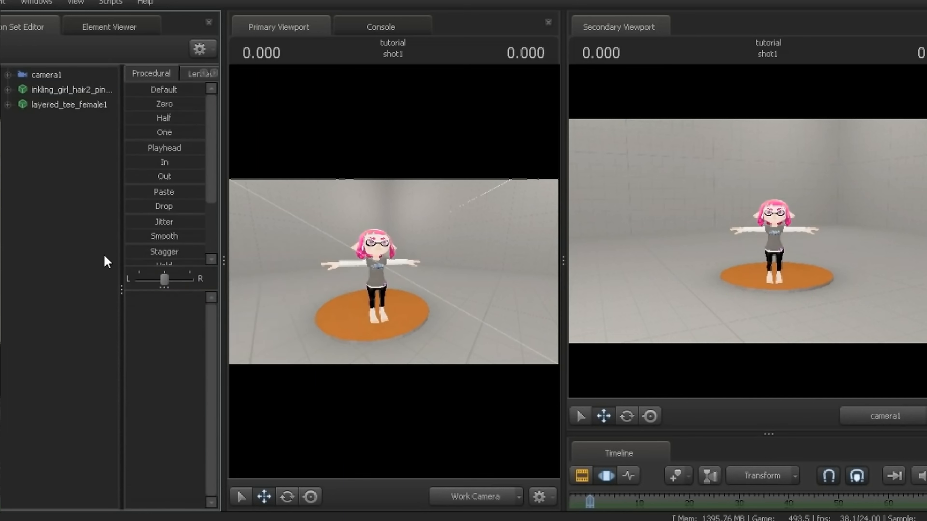
# Collapse the Inkling girl's expanded control groups in the animation set list
pyautogui.moveTo(440, 307); pyautogui.dragTo(382, 303)
pyautogui.press('w')
pyautogui.press('w')
pyautogui.press('s')
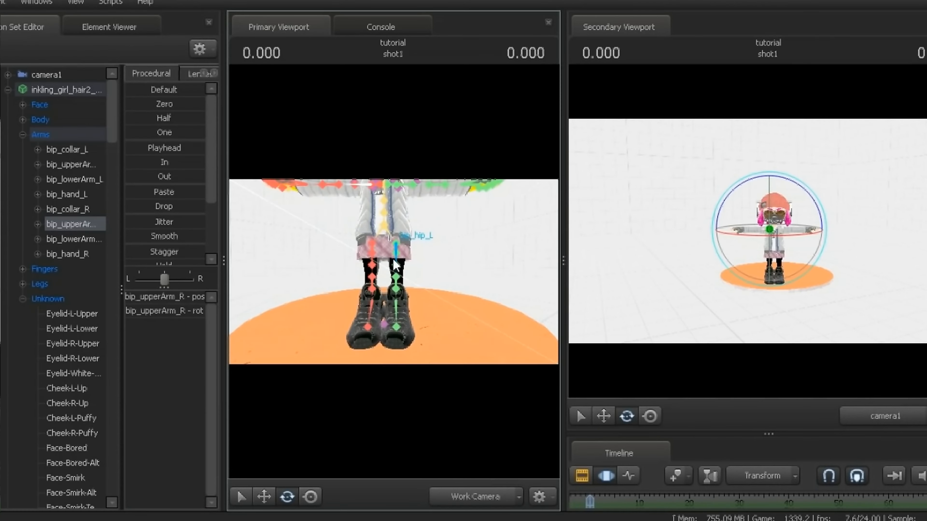
pyautogui.doubleClick(55, 91)
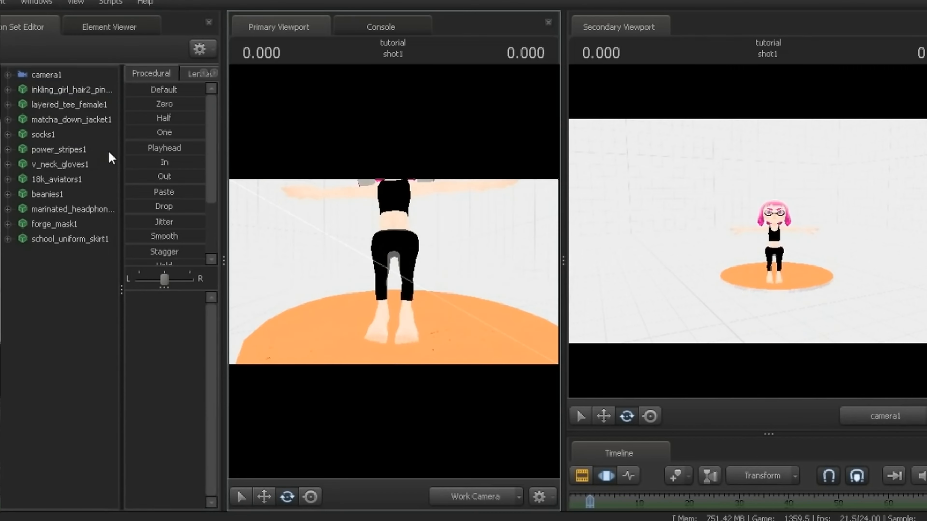
# Rotate the Inkling girl's bip_hip_L bone to swing her left leg into a new pose
pyautogui.press('ctrl')
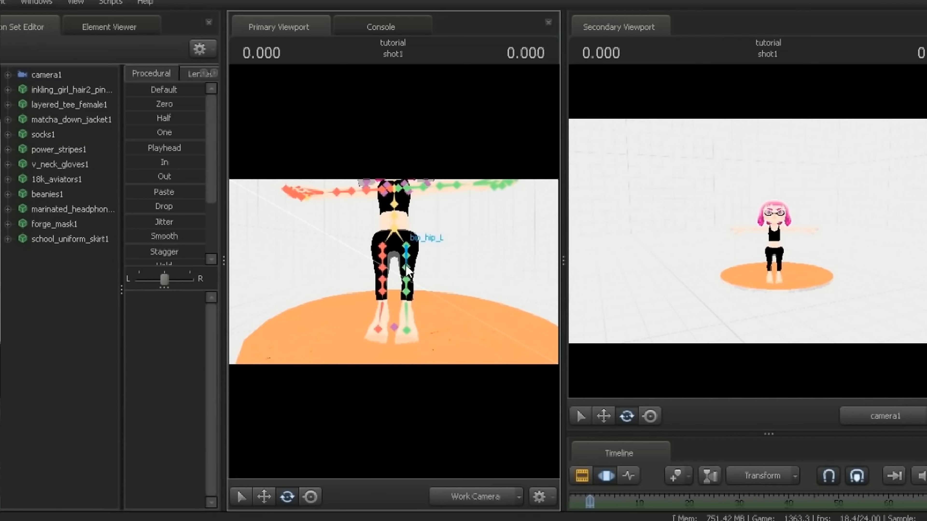
pyautogui.keyDown('ctrl'); pyautogui.click(407, 272); pyautogui.keyUp('ctrl')
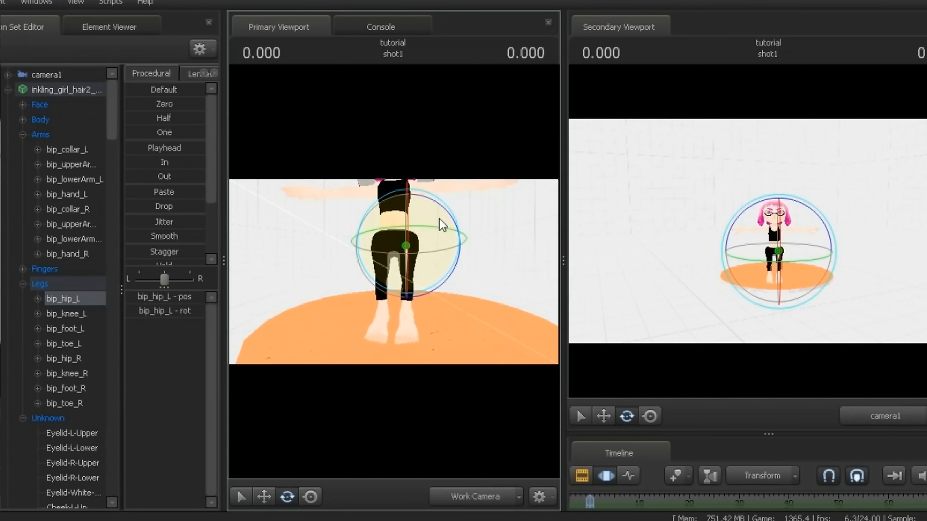
pyautogui.moveTo(443, 225); pyautogui.dragTo(414, 234)
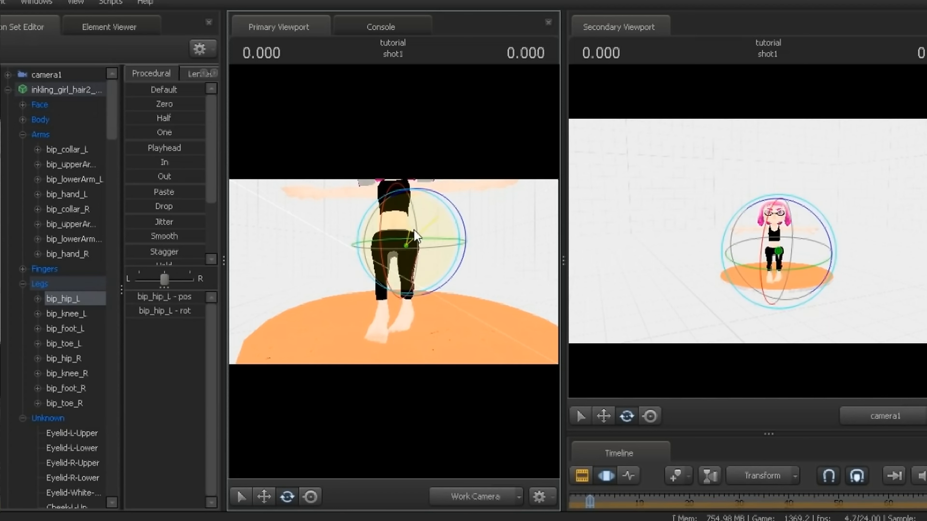
pyautogui.press('ctrl')
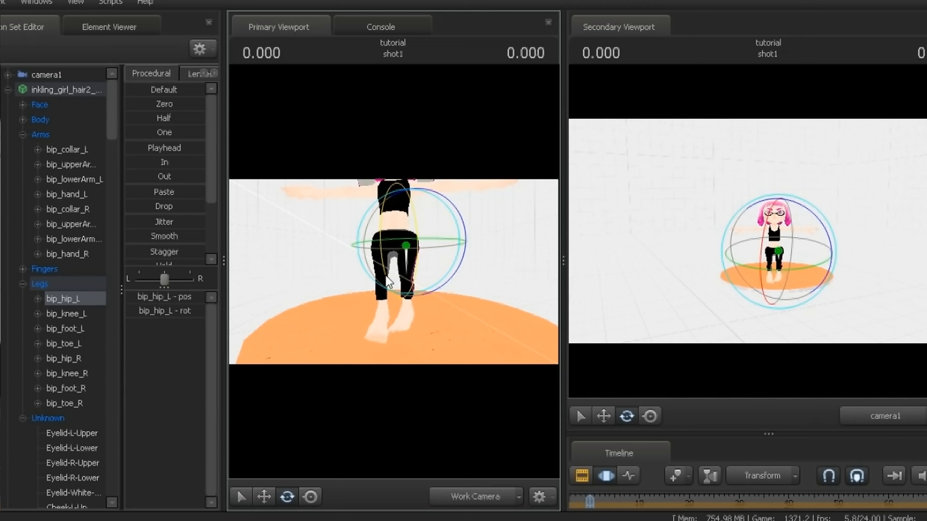
pyautogui.moveTo(389, 281); pyautogui.dragTo(381, 265)
# Rotate the Inkling girl's bip_knee_L bone to bend her left lower leg
pyautogui.press('ctrl')
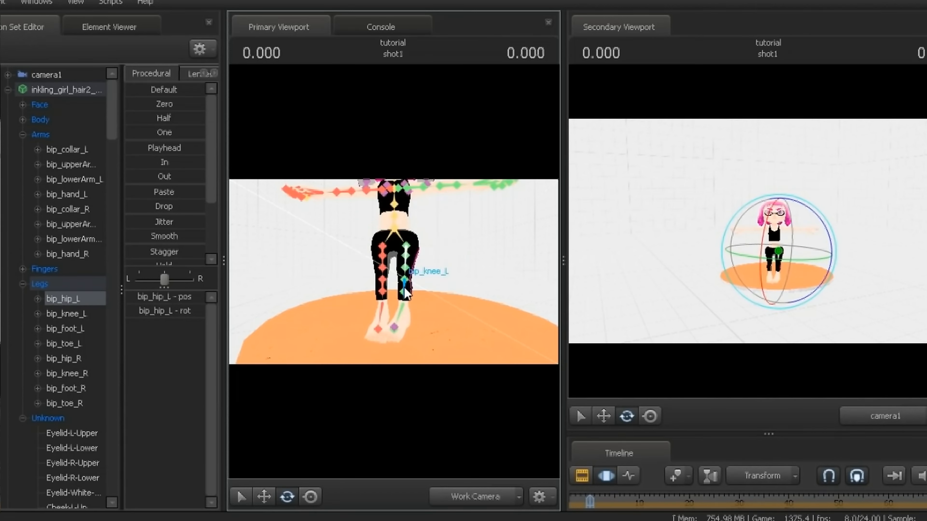
pyautogui.click(405, 288)
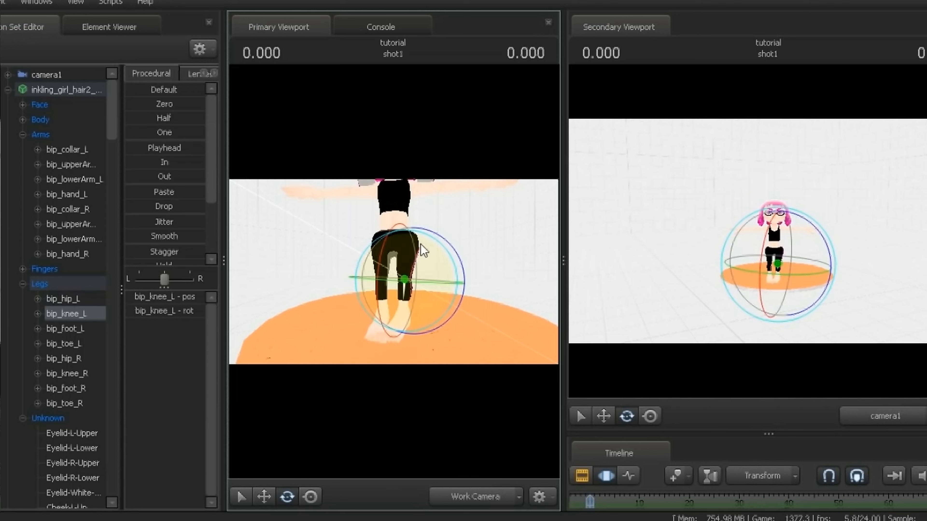
pyautogui.moveTo(420, 243); pyautogui.dragTo(396, 262)
pyautogui.moveTo(444, 294); pyautogui.dragTo(355, 261)
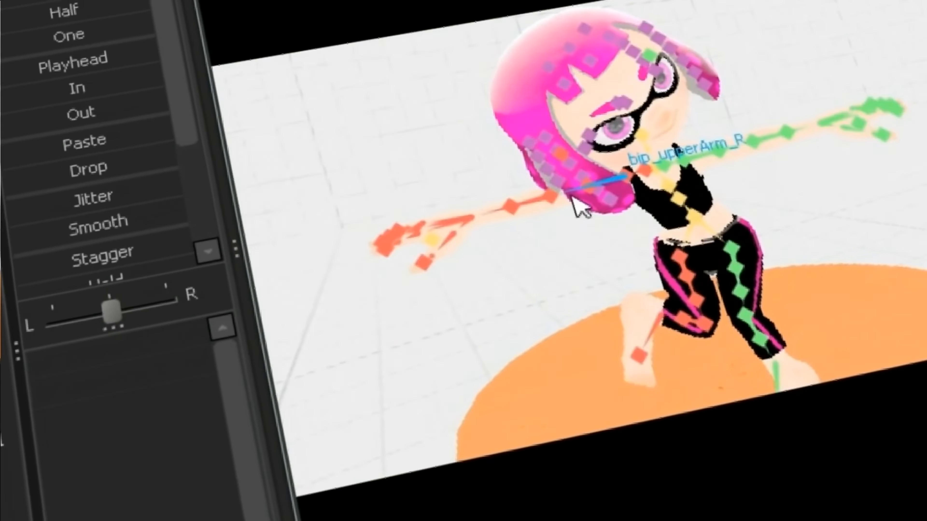
# Pose the Inkling girl's right arm from bip_upperArm_R and bend the fingers of her right hand
pyautogui.keyDown('ctrl'); pyautogui.click(574, 196); pyautogui.keyUp('ctrl')
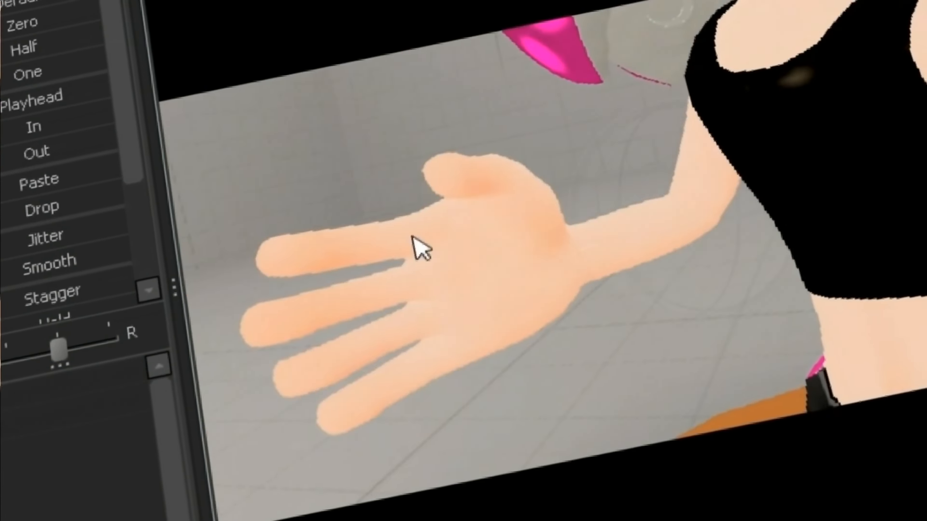
pyautogui.keyDown('ctrl'); pyautogui.click(594, 244); pyautogui.keyUp('ctrl')
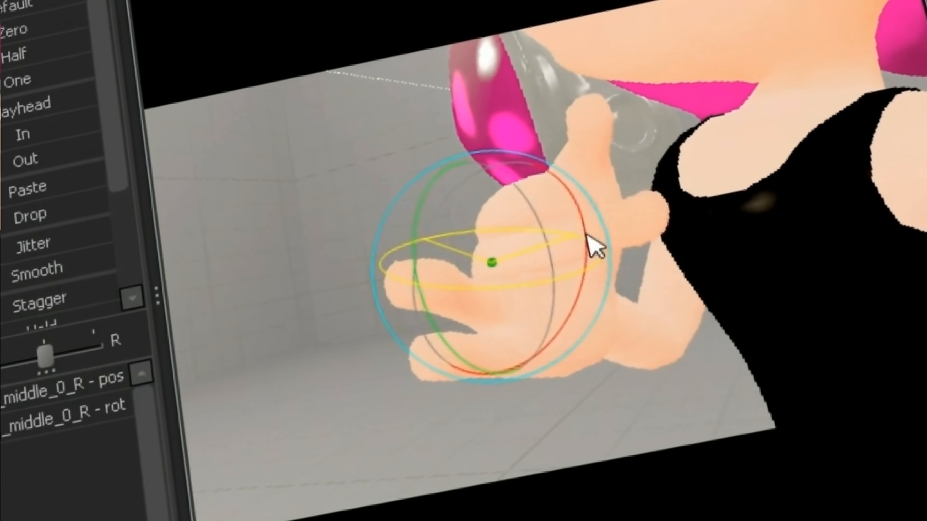
pyautogui.keyDown('ctrl'); pyautogui.click(517, 207); pyautogui.keyUp('ctrl')
pyautogui.keyDown('ctrl'); pyautogui.click(499, 226); pyautogui.keyUp('ctrl')
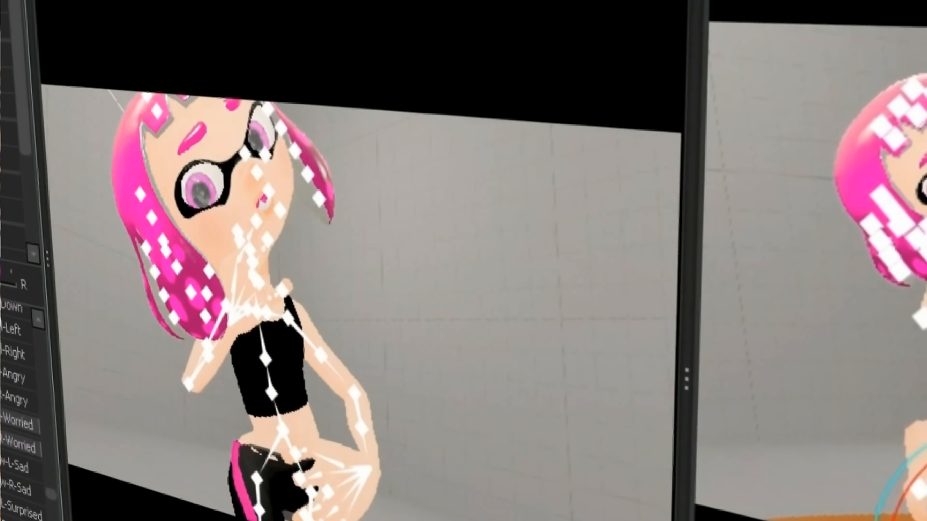
pyautogui.keyDown('ctrl'); pyautogui.click(304, 281); pyautogui.keyUp('ctrl')
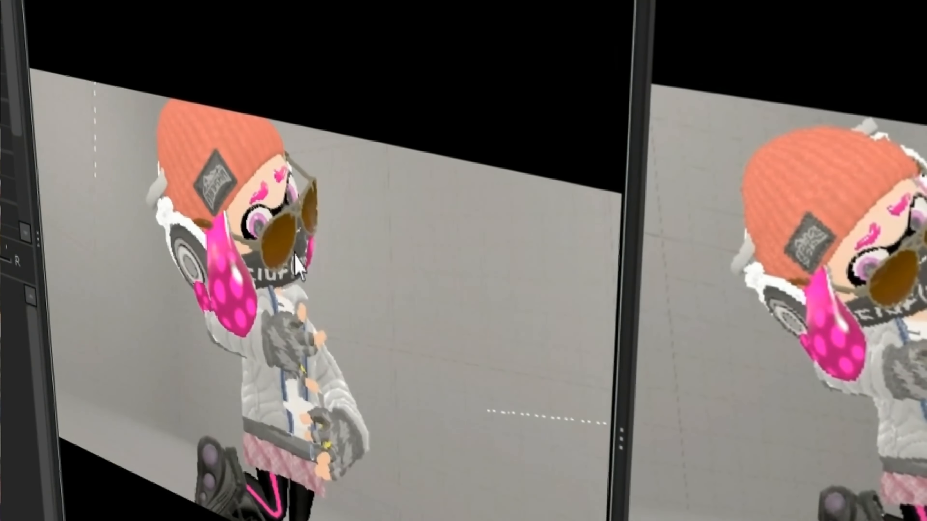
# Turn off Enable Lighting for the city map shown in the primary viewport
pyautogui.click(295, 253)
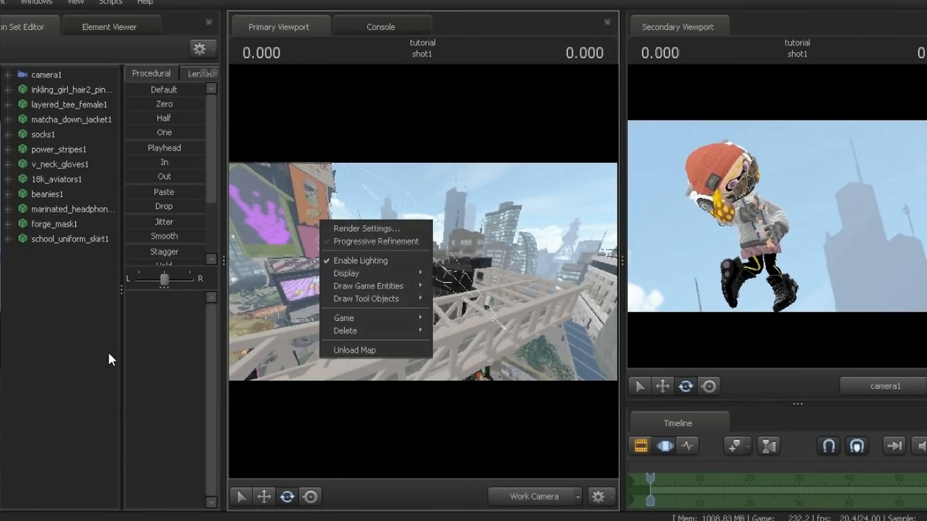
pyautogui.click(109, 355)
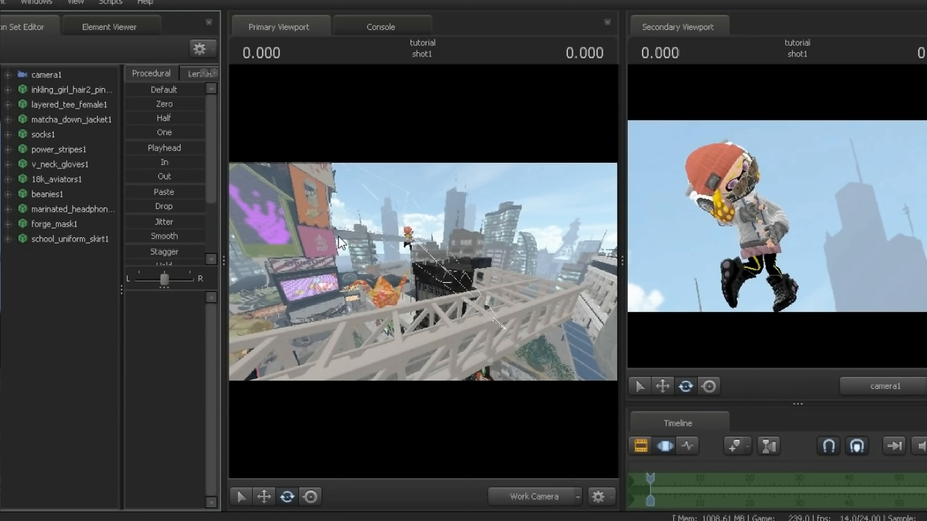
pyautogui.rightClick(337, 223)
pyautogui.click(387, 256)
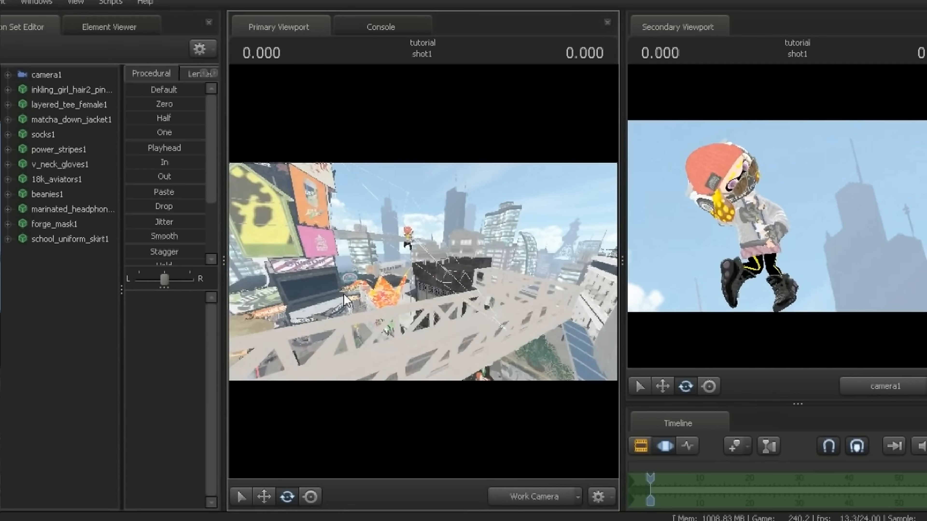
# Create an animation set for a new light, look through it and aim it at the Inkling girl from behind with a narrower field of view
pyautogui.rightClick(61, 269)
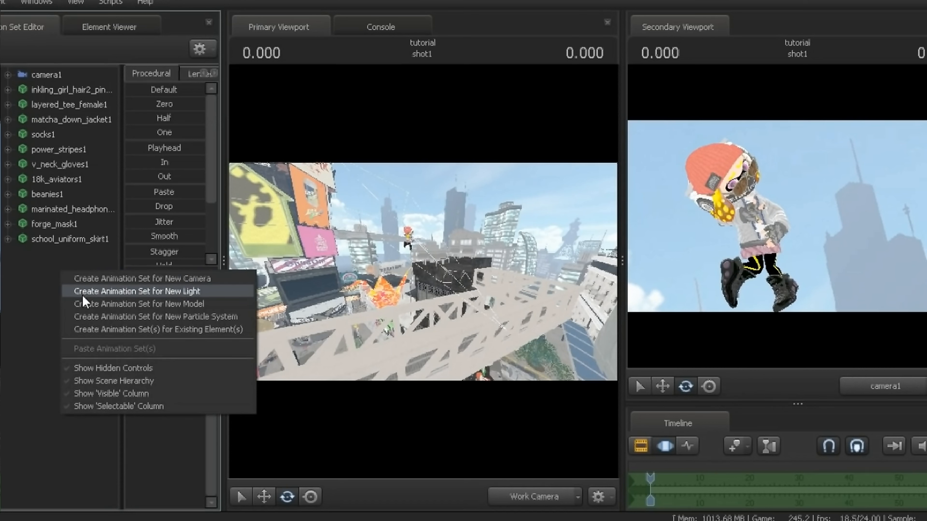
pyautogui.click(182, 292)
pyautogui.click(41, 255)
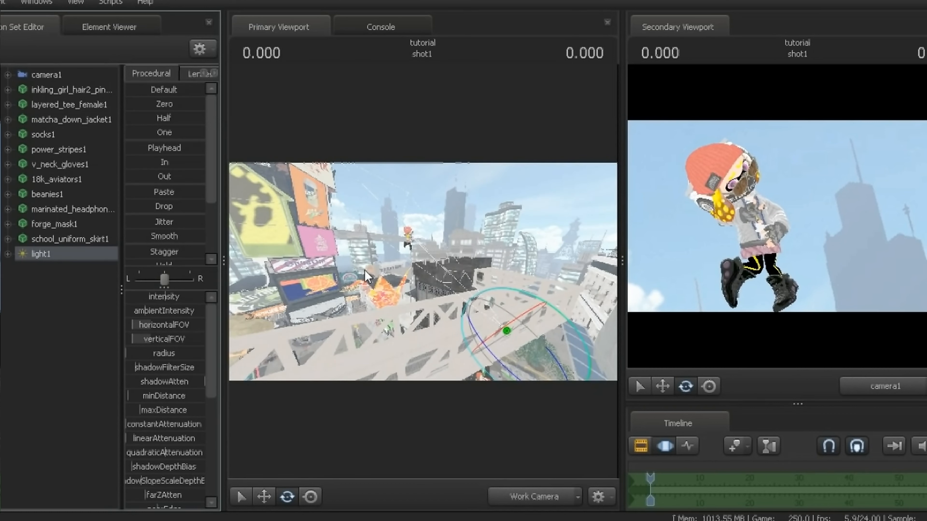
pyautogui.moveTo(365, 270); pyautogui.dragTo(366, 270)
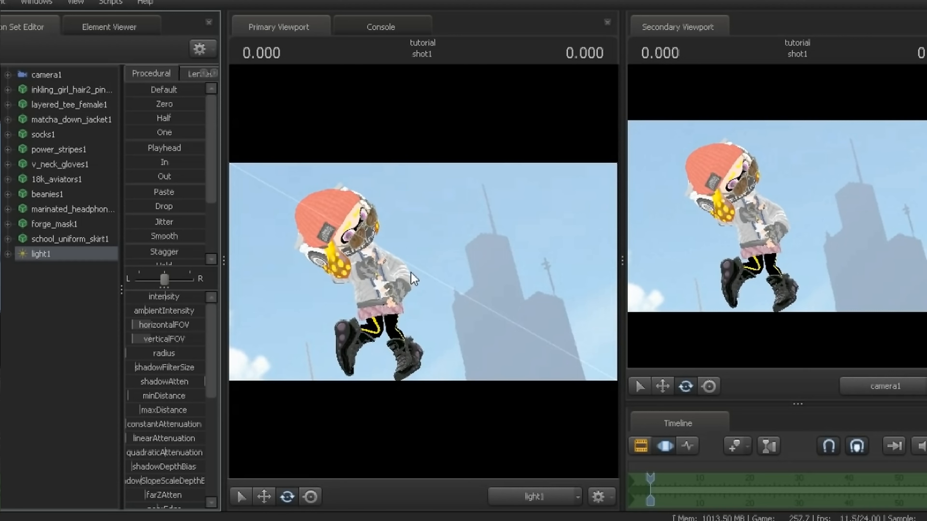
pyautogui.moveTo(465, 293)
pyautogui.mouseDown()
pyautogui.moveTo(475, 301)
pyautogui.moveTo(468, 303)
pyautogui.mouseUp()
pyautogui.scroll(-5, 475, 301)
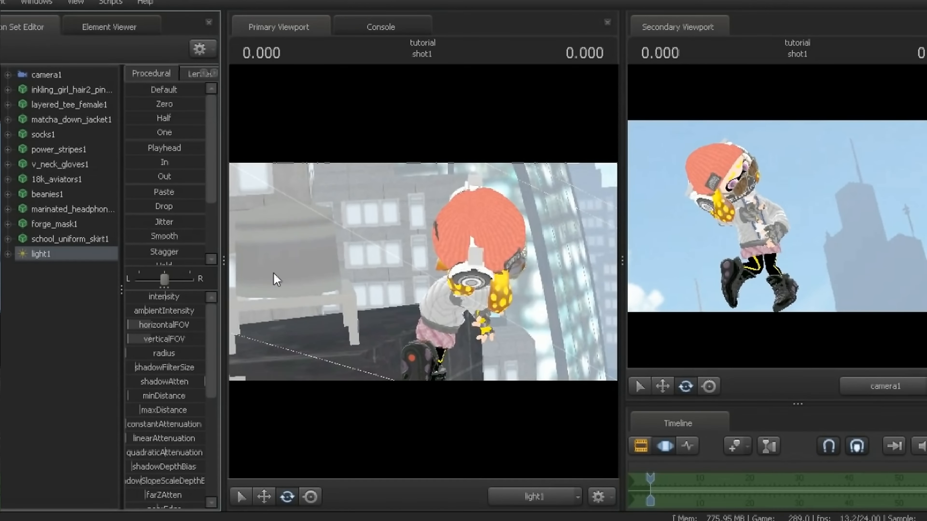
# Turn Enable Lighting back on in the primary viewport and deselect the light
pyautogui.rightClick(394, 252)
pyautogui.click(412, 289)
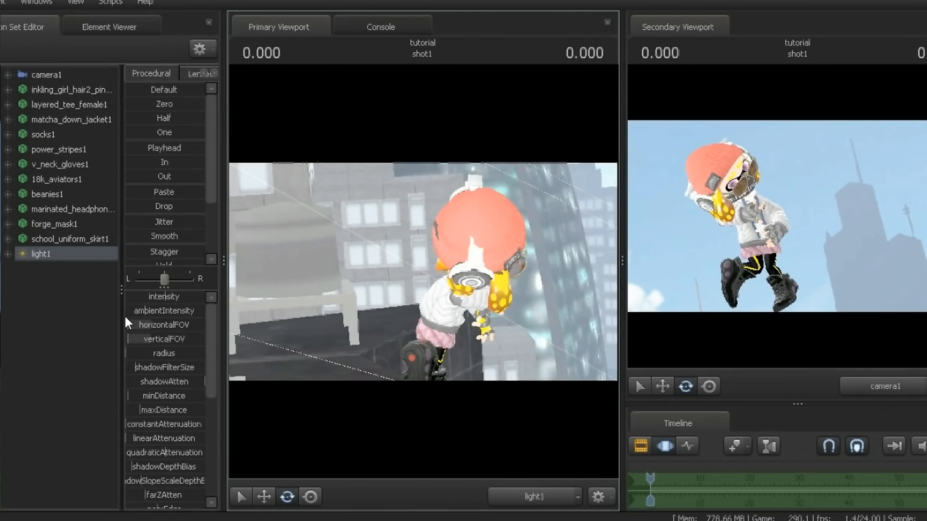
pyautogui.click(63, 321)
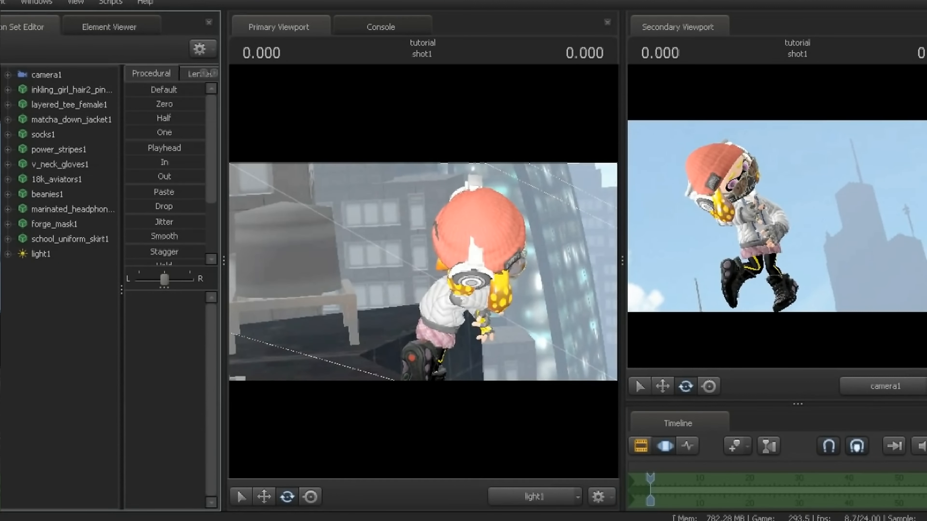
# Increase light1's radius and lower its color_blue value to tint the light
pyautogui.click(40, 253)
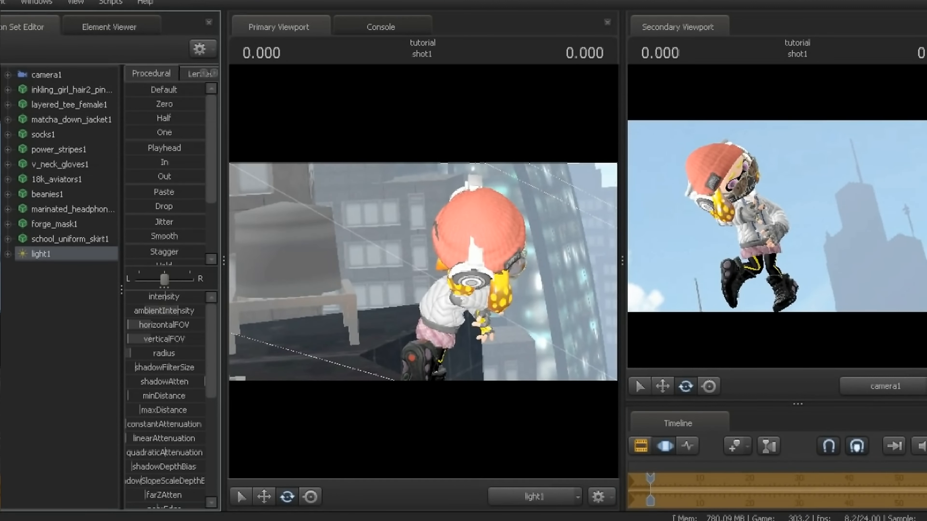
pyautogui.moveTo(130, 352); pyautogui.dragTo(164, 353)
pyautogui.scroll(-5, 187, 454)
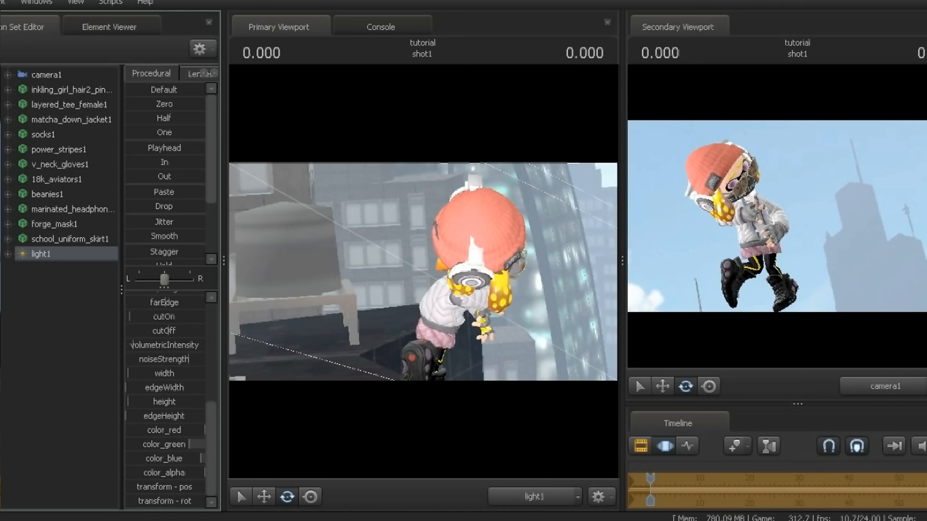
pyautogui.moveTo(200, 458); pyautogui.dragTo(178, 458)
# Deselect light1 and lower camera1's toneMapScale to darken the shot
pyautogui.click(84, 368)
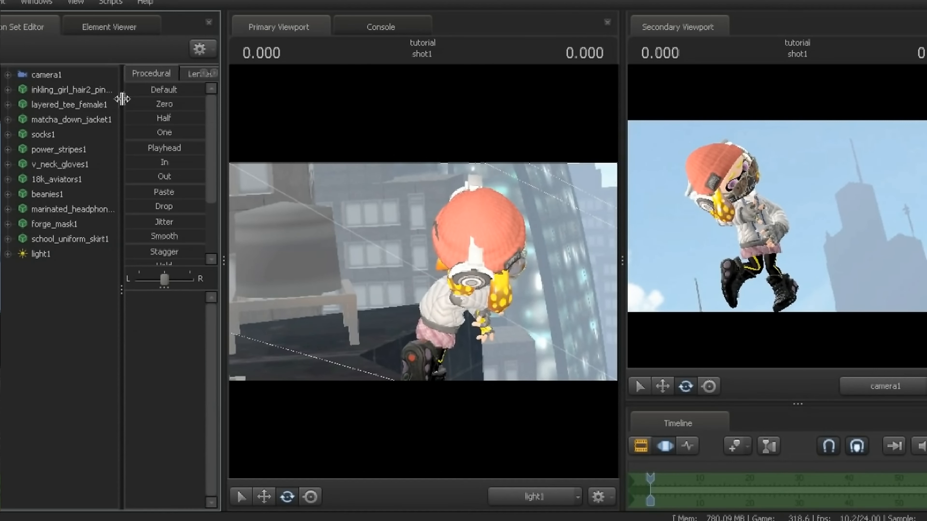
pyautogui.click(66, 77)
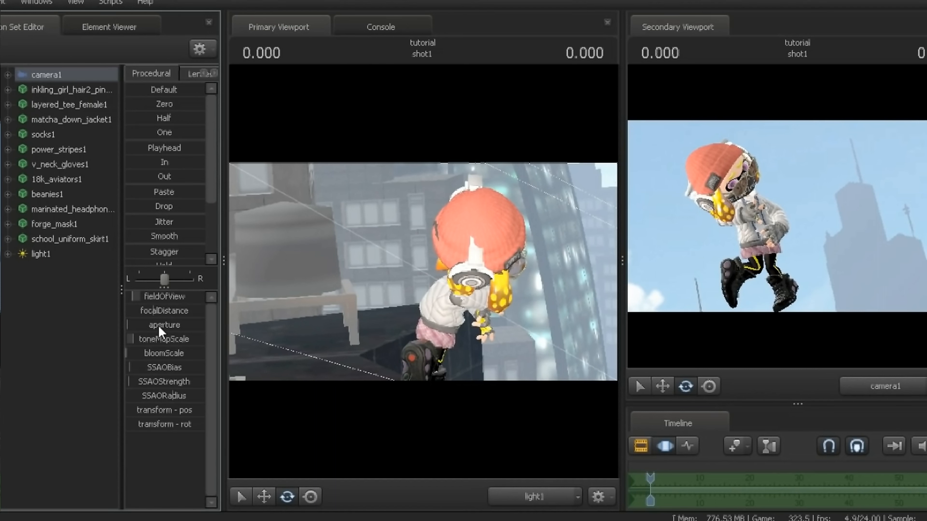
pyautogui.moveTo(173, 341); pyautogui.dragTo(174, 340)
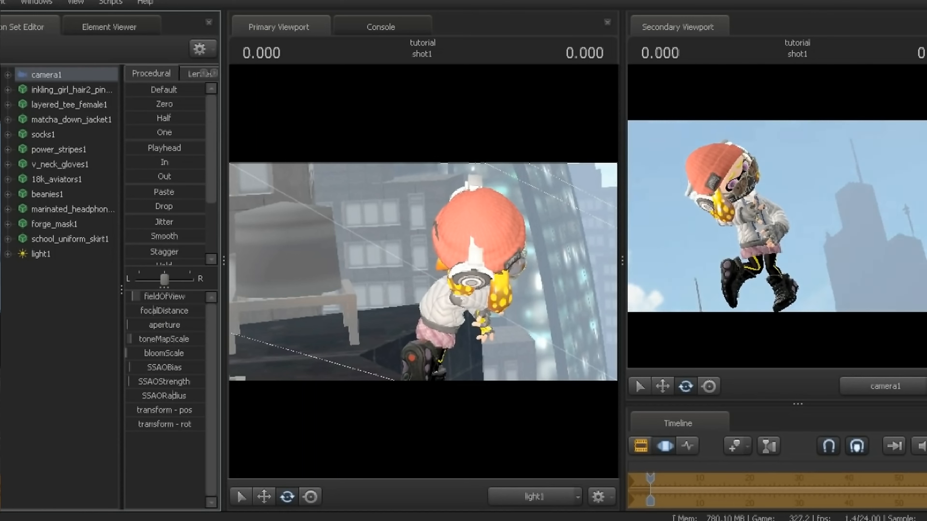
# Run r_shader_srgb 1 in the console and return to the primary viewport
pyautogui.click(392, 25)
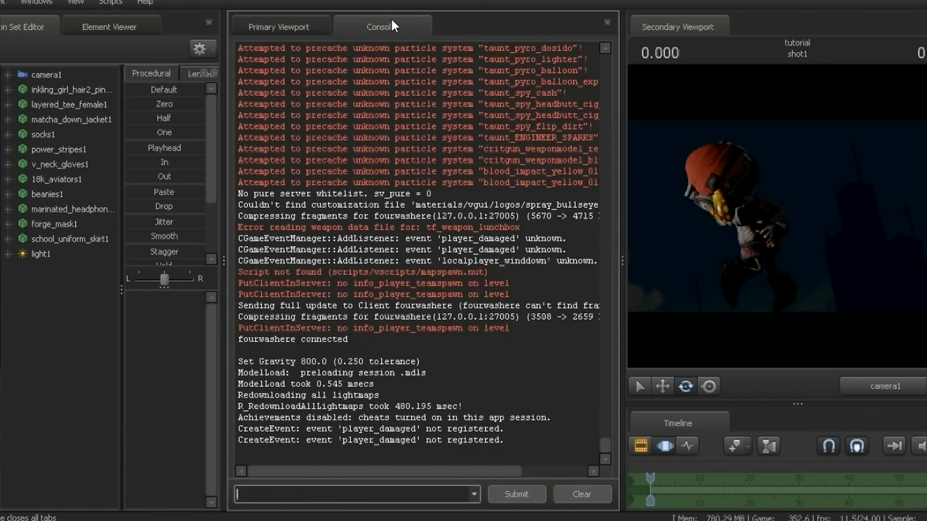
pyautogui.click(318, 29)
pyautogui.click(379, 28)
pyautogui.write('r_')
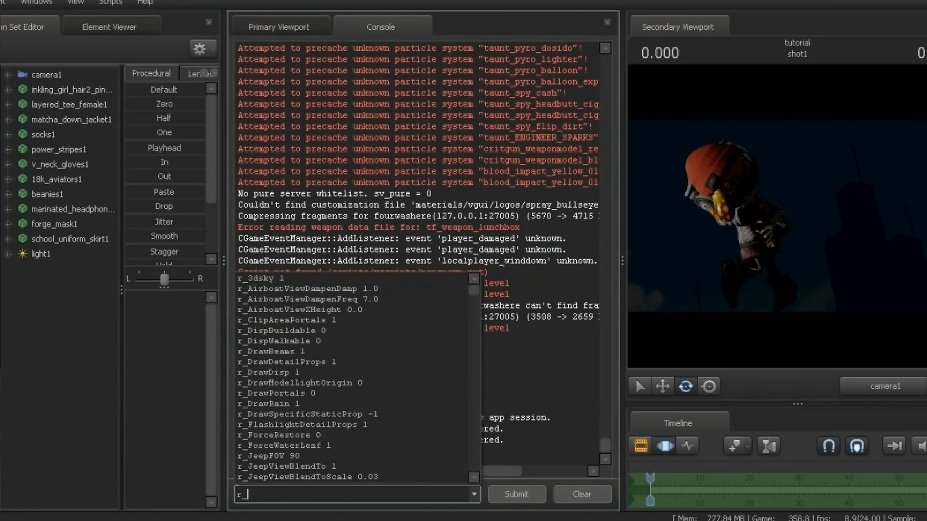
pyautogui.write('shadeer')
pyautogui.press('Return')
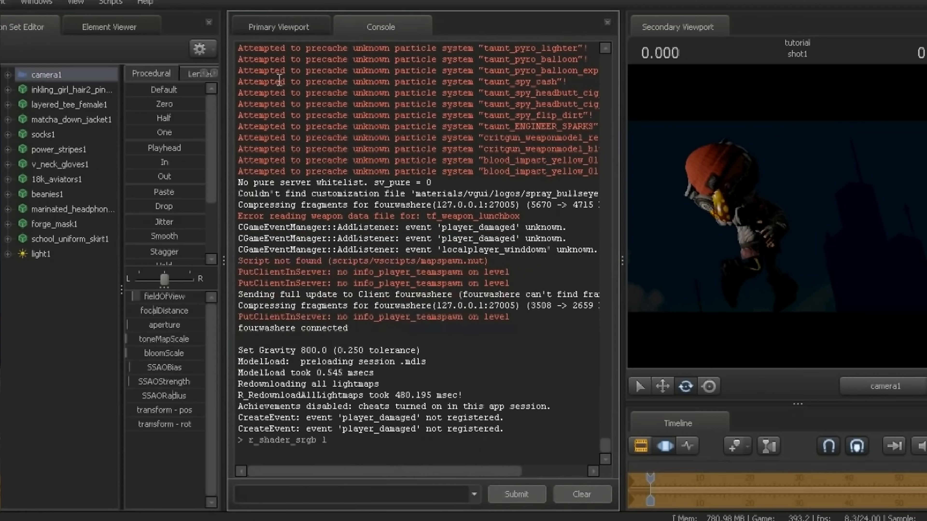
pyautogui.click(259, 32)
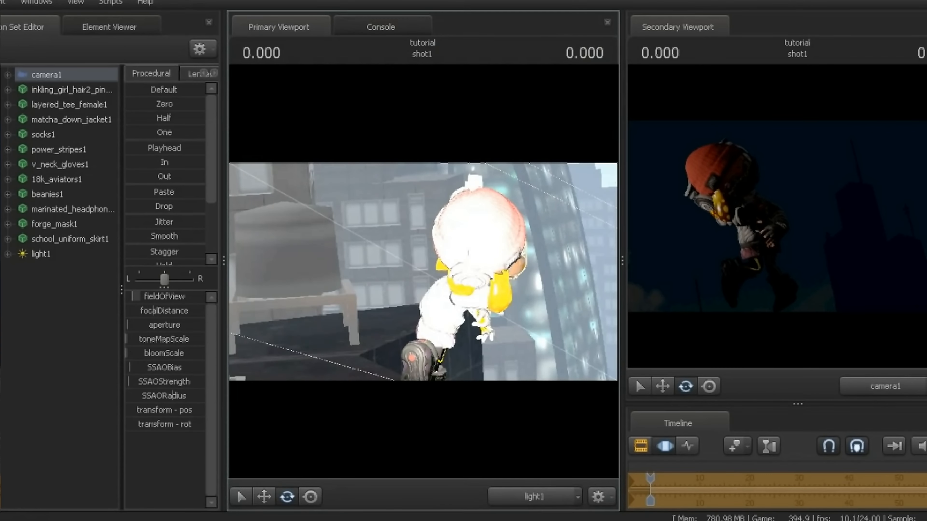
# Dim light1 on the Inkling girl and turn off Enable Lighting in the secondary viewport
pyautogui.click(47, 75)
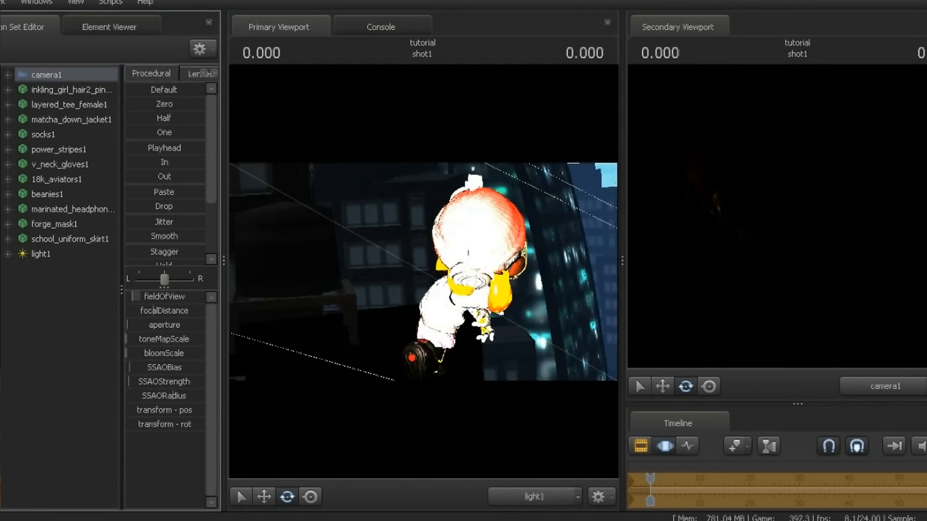
pyautogui.click(40, 254)
pyautogui.rightClick(474, 237)
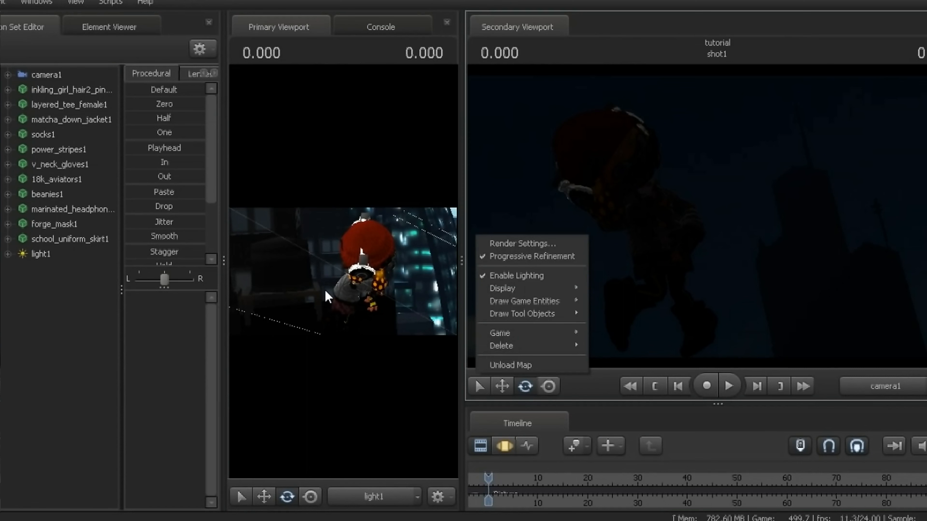
pyautogui.click(509, 282)
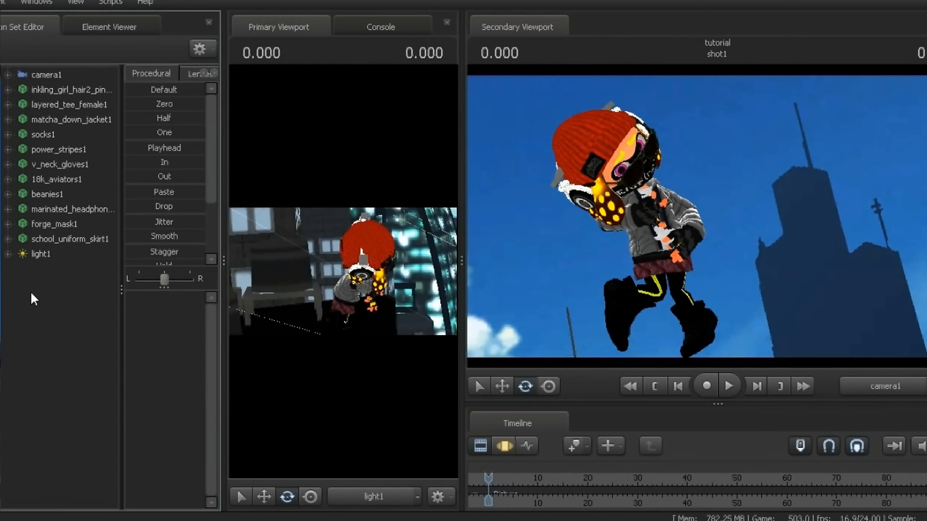
# Create an animation set for a second light and look through it in the primary viewport
pyautogui.rightClick(33, 299)
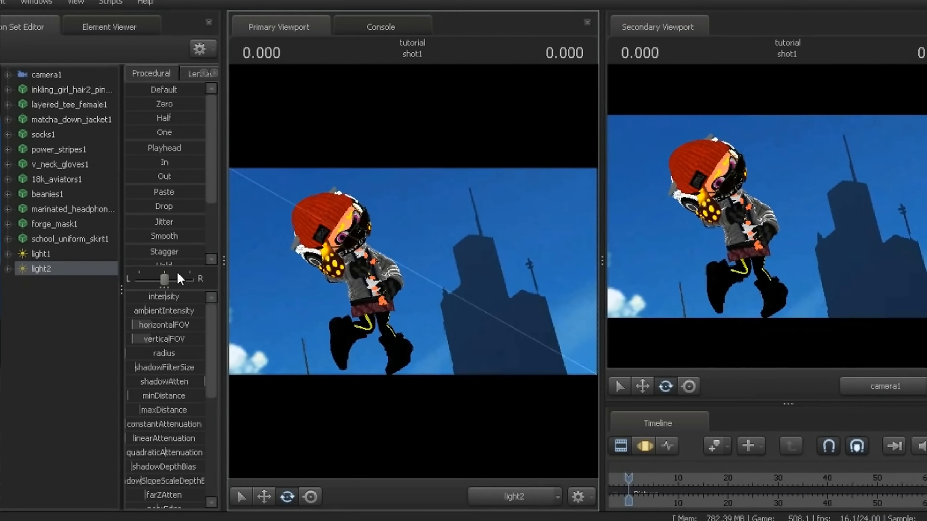
pyautogui.click(498, 294)
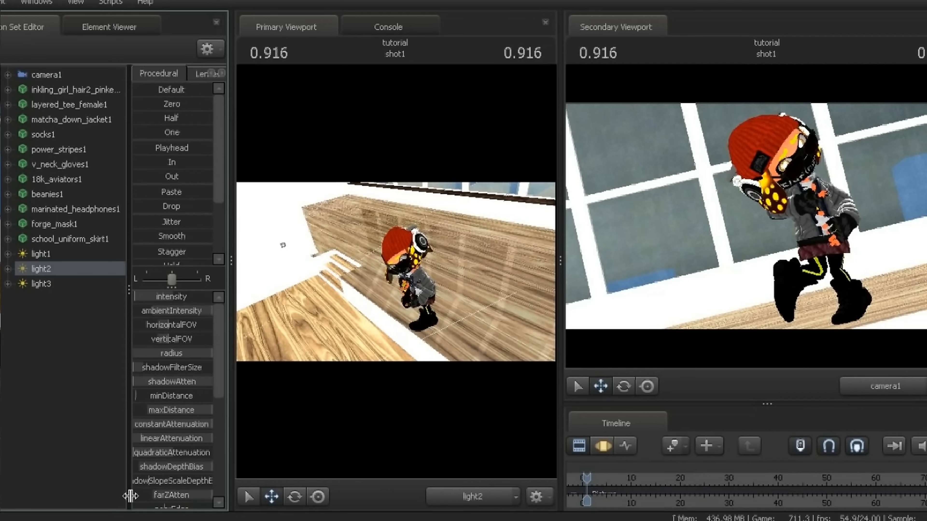
# Lower light2's farZAtten in the Motion Editor and toggle Enable Lighting for the primary viewport
pyautogui.press('F3')
pyautogui.moveTo(195, 493); pyautogui.dragTo(127, 494)
pyautogui.rightClick(339, 289)
pyautogui.click(360, 326)
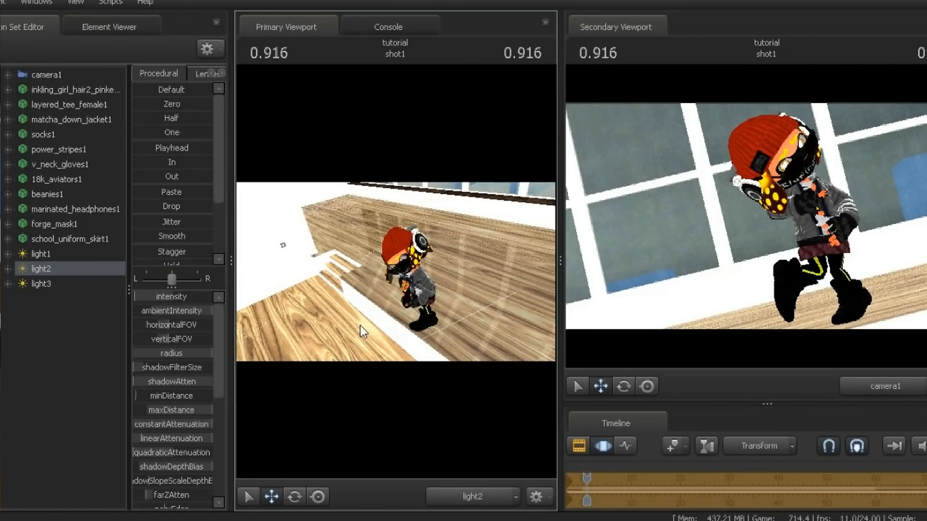
# Lower light2's farZAtten and place light4 well back from the Inkling girl, aimed at her through the primary viewport
pyautogui.moveTo(177, 497); pyautogui.dragTo(170, 498)
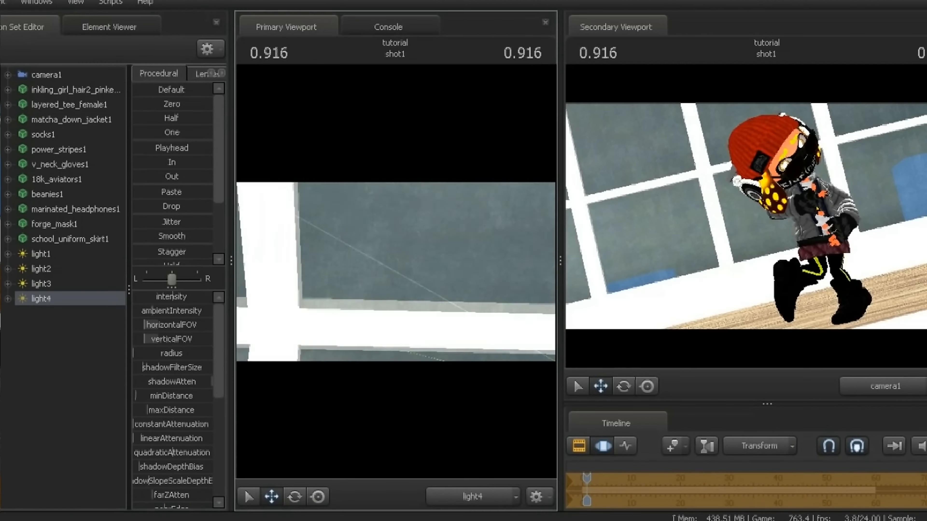
pyautogui.moveTo(396, 271); pyautogui.dragTo(412, 258)
pyautogui.scroll(-4, 396, 272)
pyautogui.scroll(-4, 396, 271)
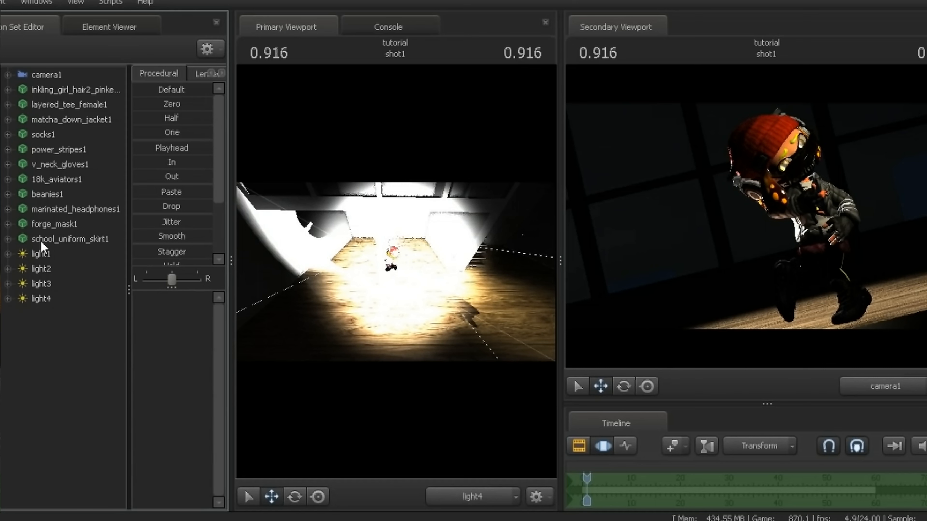
# Start a movie export and set its output file to tutorial in the sfm with sahder folder under Videos
pyautogui.hotkey('ctrl', 'm')
pyautogui.click(673, 174)
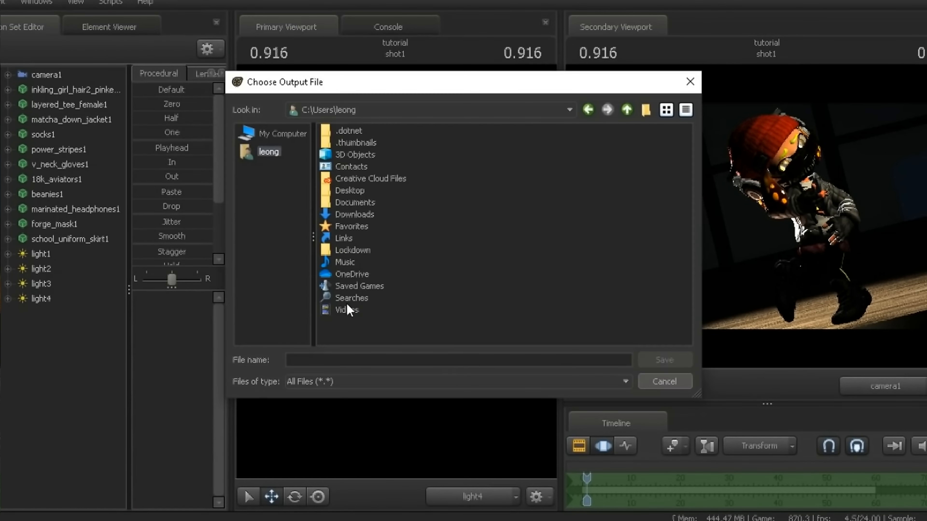
pyautogui.click(346, 309)
pyautogui.doubleClick(347, 310)
pyautogui.doubleClick(363, 285)
pyautogui.click(381, 360)
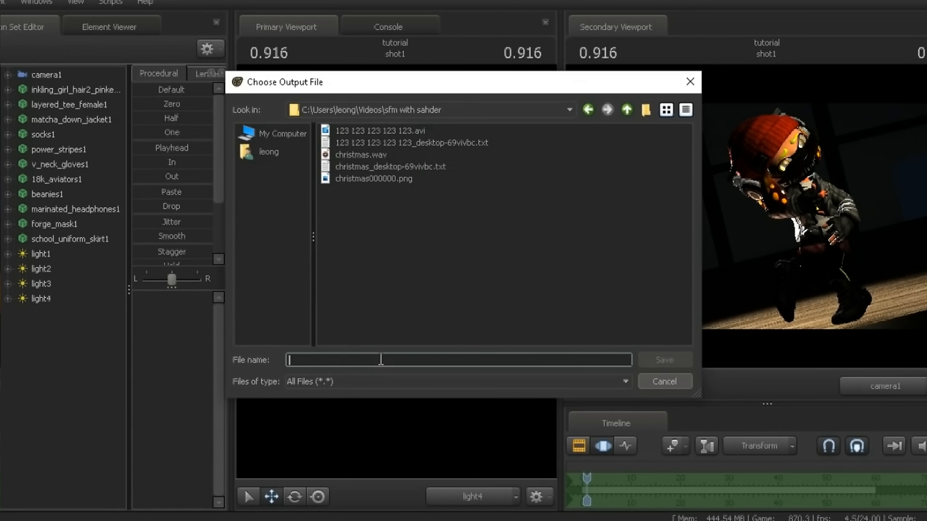
pyautogui.write('tutorial')
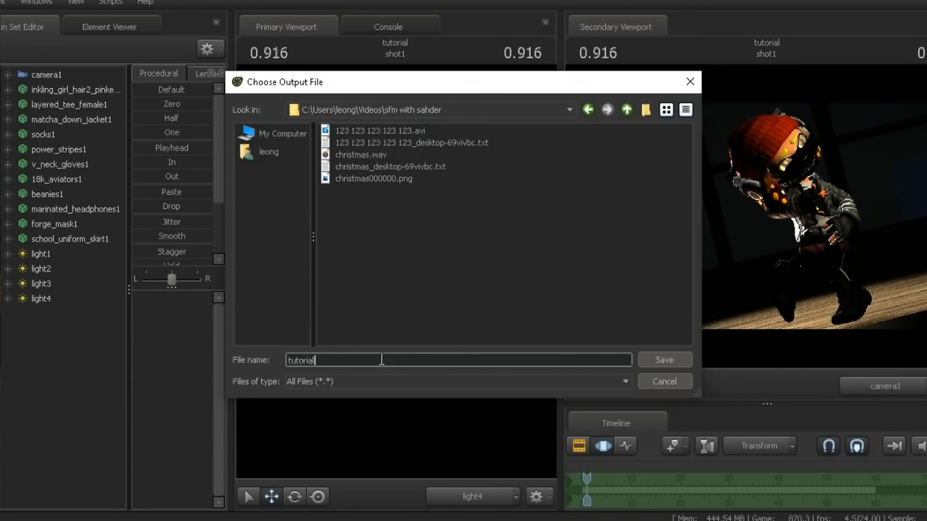
pyautogui.press('Return')
# Set the export type to Image Sequence in PNG format
pyautogui.click(346, 207)
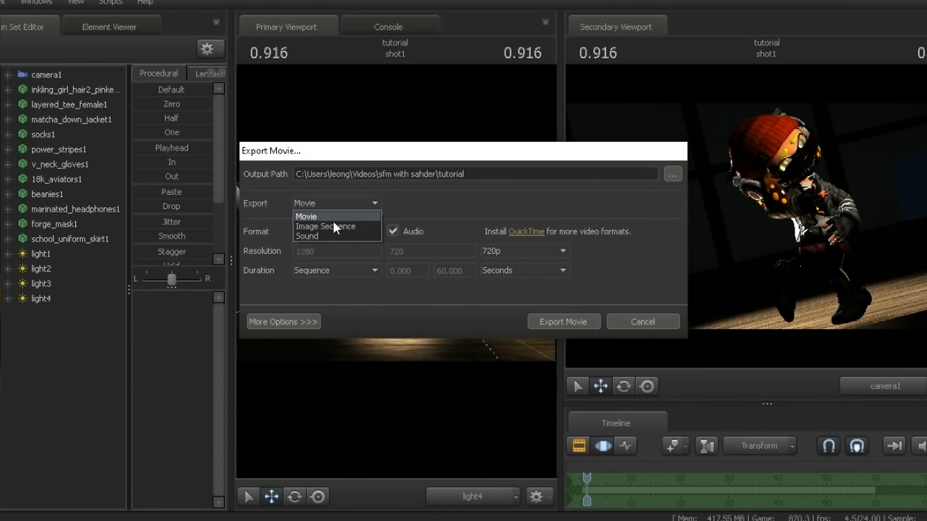
pyautogui.click(335, 228)
pyautogui.click(335, 234)
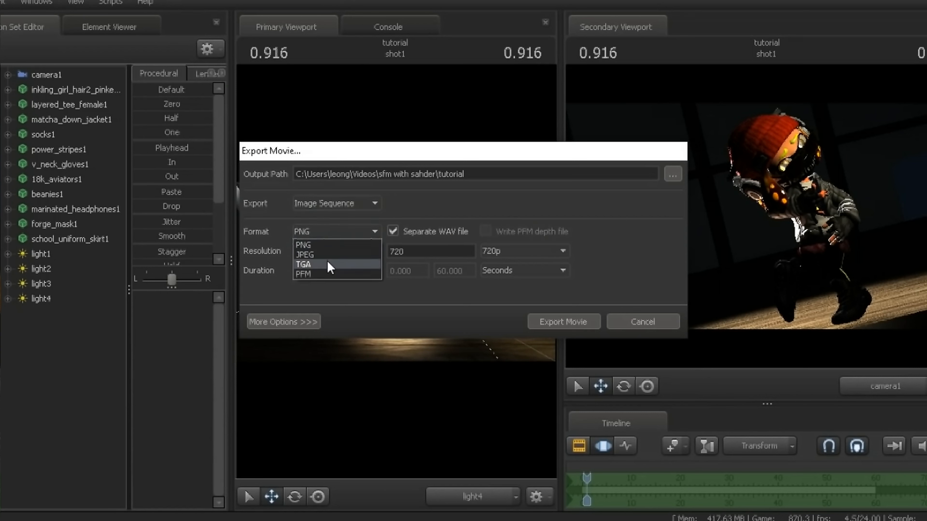
pyautogui.click(324, 245)
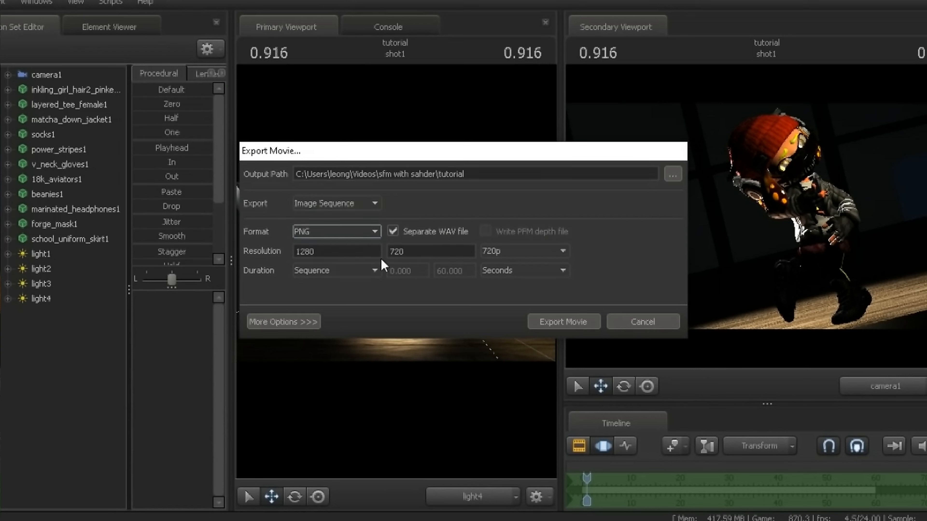
# Set the export duration to a custom range of 0 to 1 in frames
pyautogui.click(345, 271)
pyautogui.click(341, 305)
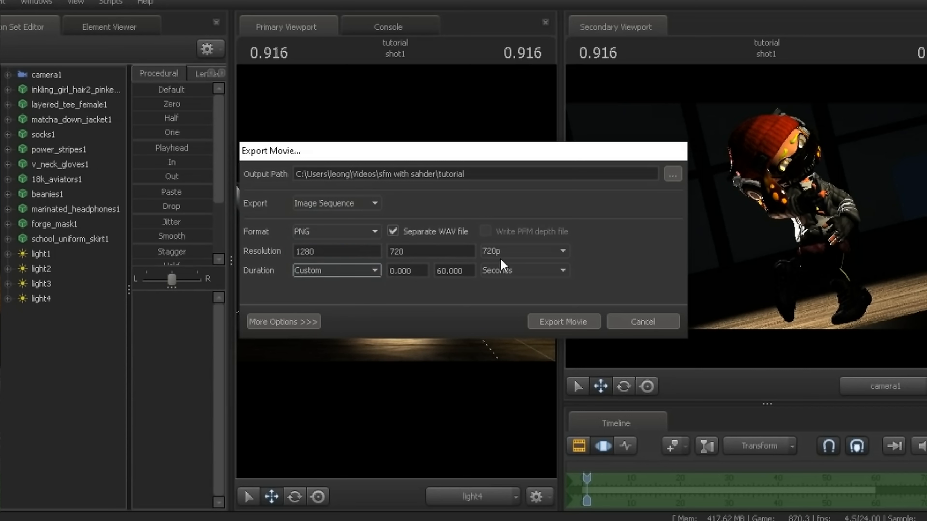
pyautogui.click(505, 270)
pyautogui.click(492, 292)
pyautogui.click(444, 271)
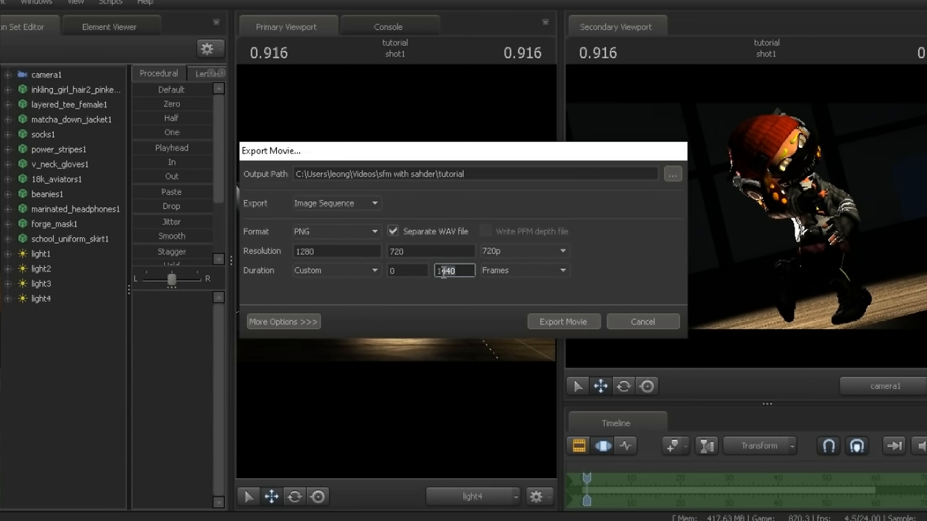
pyautogui.moveTo(424, 151); pyautogui.dragTo(400, 38)
# Enable Progressive Refinement in the extra export options, with Depth Of Field using camera settings and Subpixel Jitter Antialiasing
pyautogui.click(281, 207)
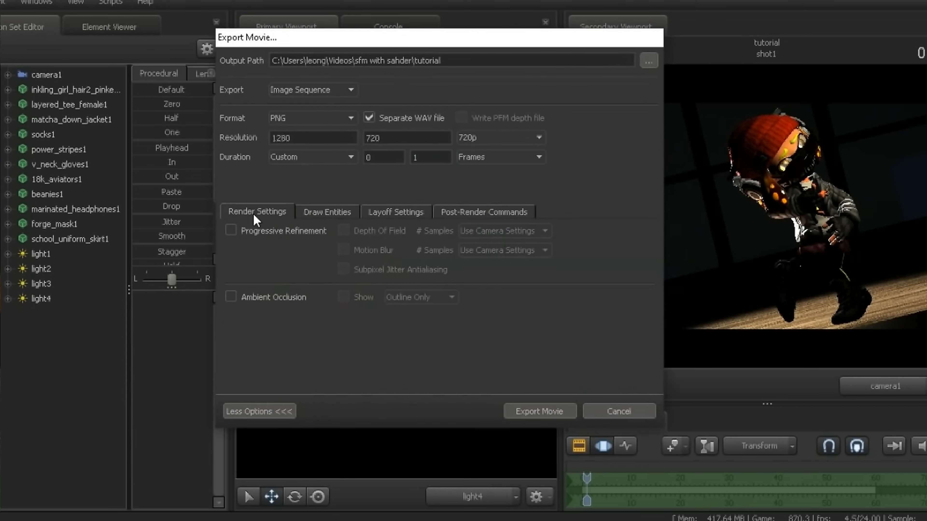
pyautogui.click(292, 232)
pyautogui.click(344, 231)
pyautogui.click(503, 230)
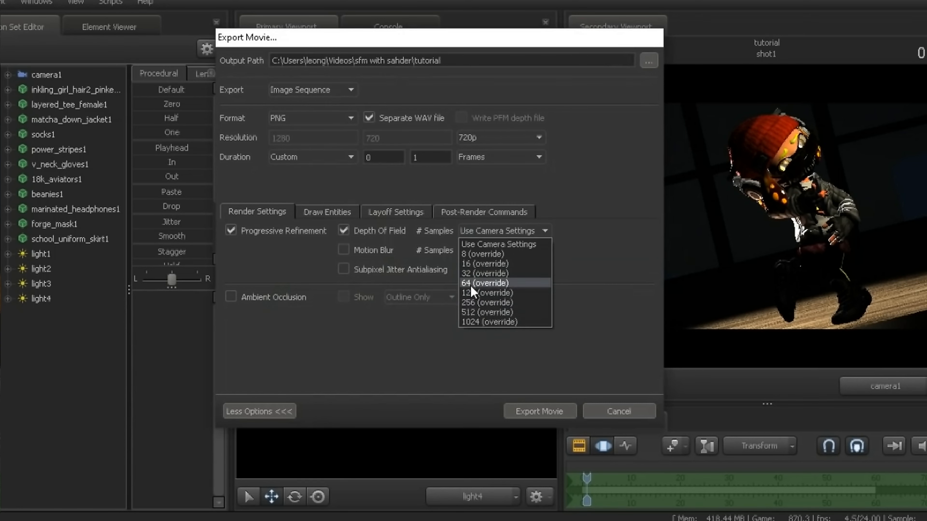
pyautogui.press('Escape')
pyautogui.click(362, 270)
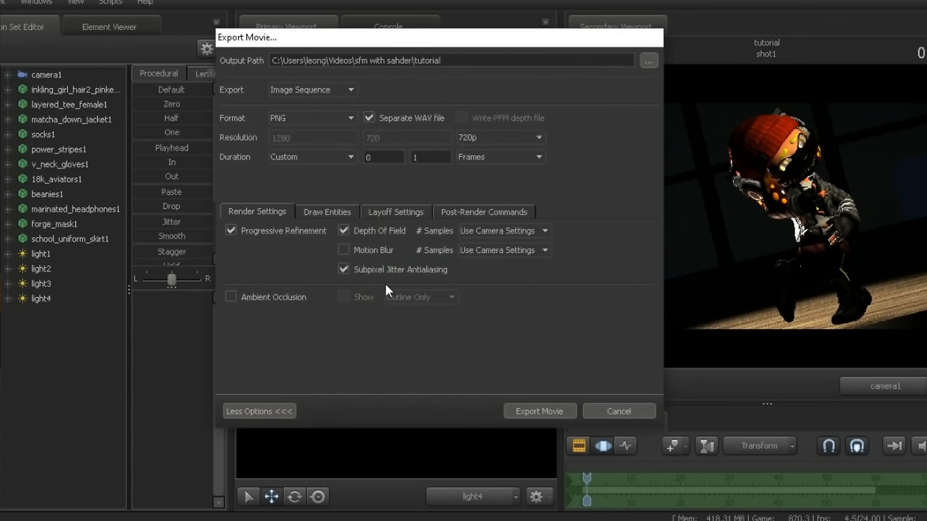
# Enable Ambient Occlusion shown as AO & Outline and export the image
pyautogui.click(234, 298)
pyautogui.click(345, 298)
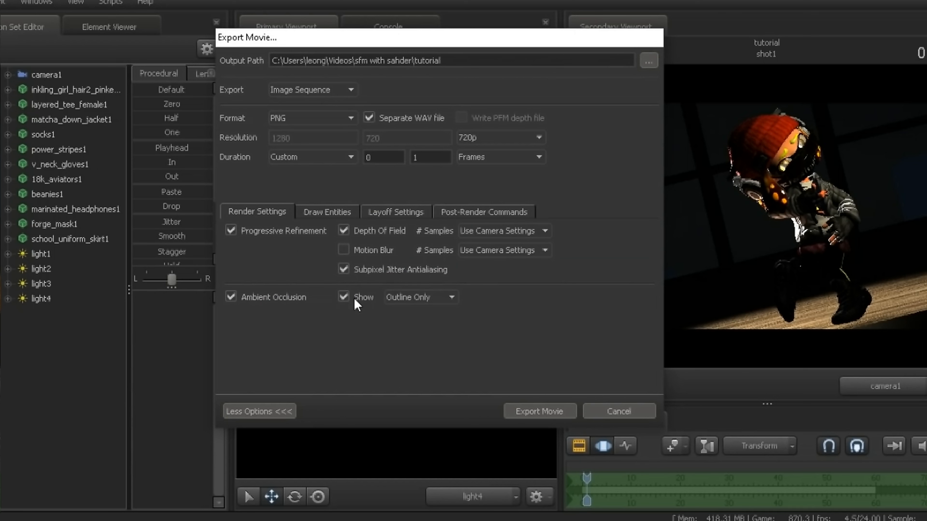
pyautogui.click(419, 297)
pyautogui.click(403, 330)
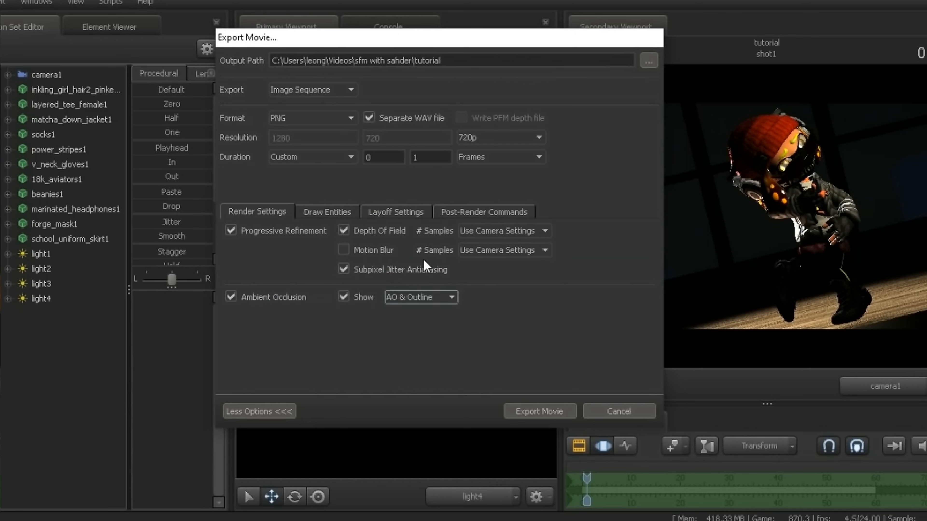
pyautogui.click(318, 218)
pyautogui.click(539, 412)
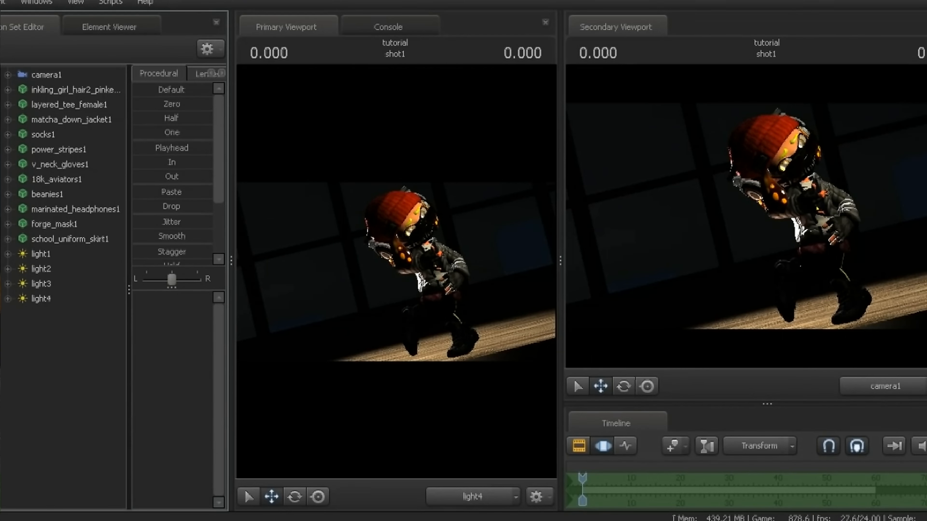
# Turn off r_shader_srgb through the console
pyautogui.click(409, 33)
pyautogui.write('r_sh')
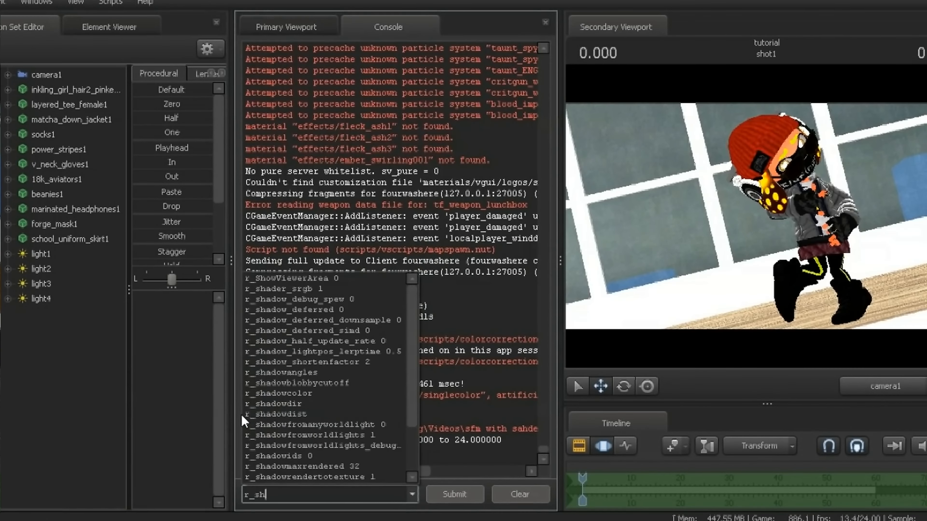
pyautogui.write('ader-')
pyautogui.press('BackSpace')
pyautogui.press('Down')
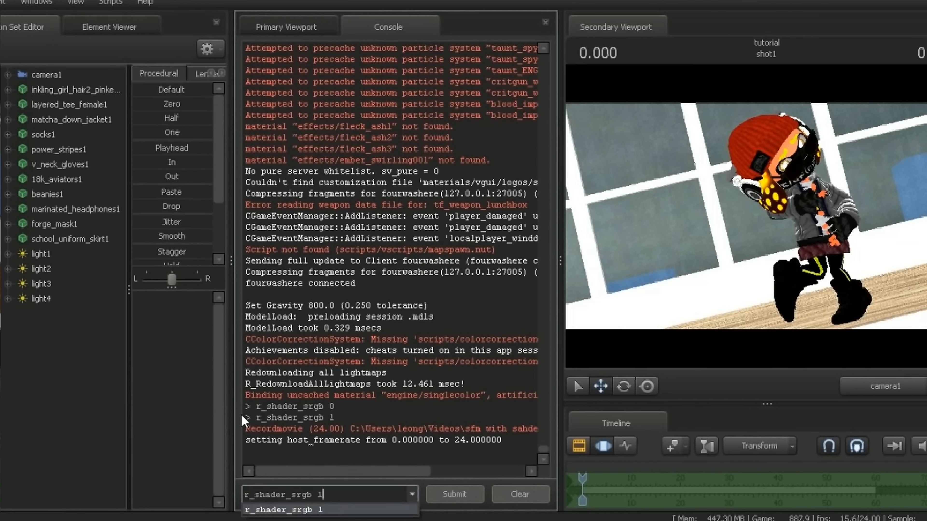
pyautogui.press('Return')
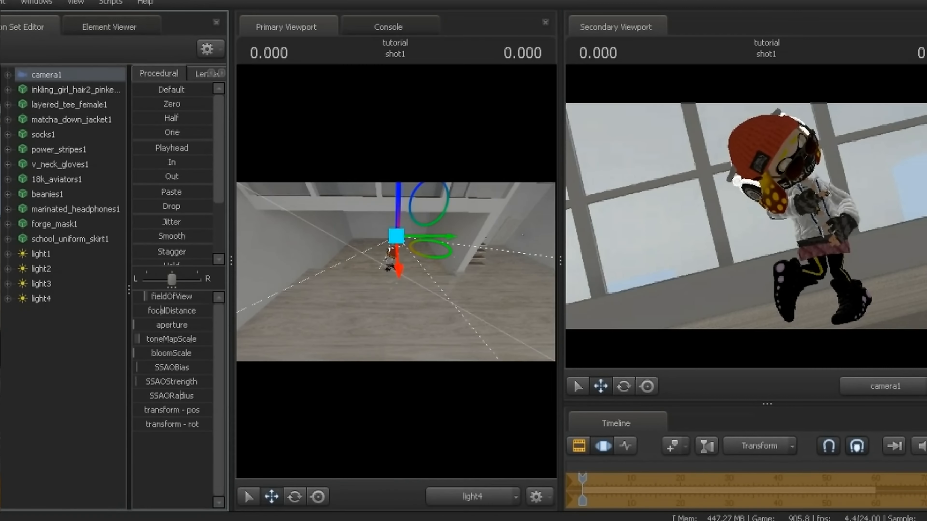
# Set camera1's toneMapScale to 0.2
pyautogui.click(167, 340)
pyautogui.write('0.2')
pyautogui.press('Return')
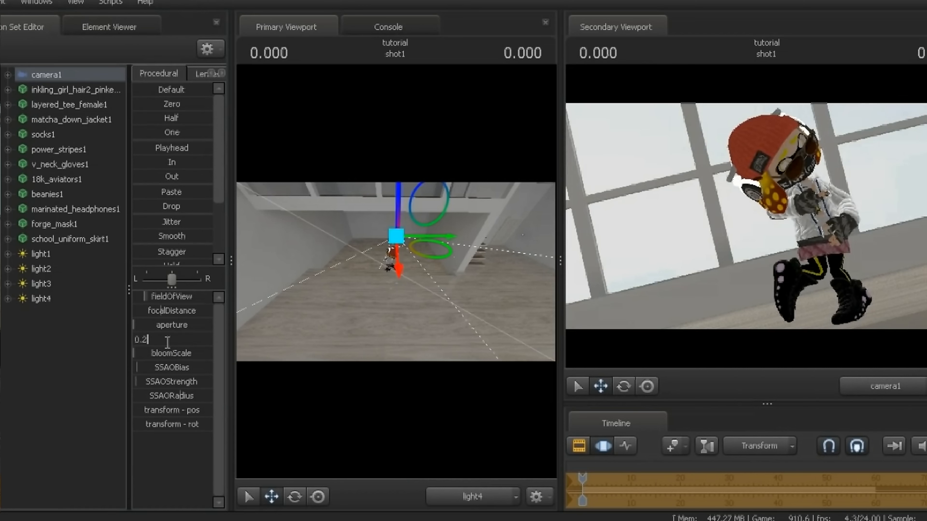
# Export the frame again as a PNG with the same settings, into the sfm no shader folder under Videos
pyautogui.hotkey('ctrl', 'm')
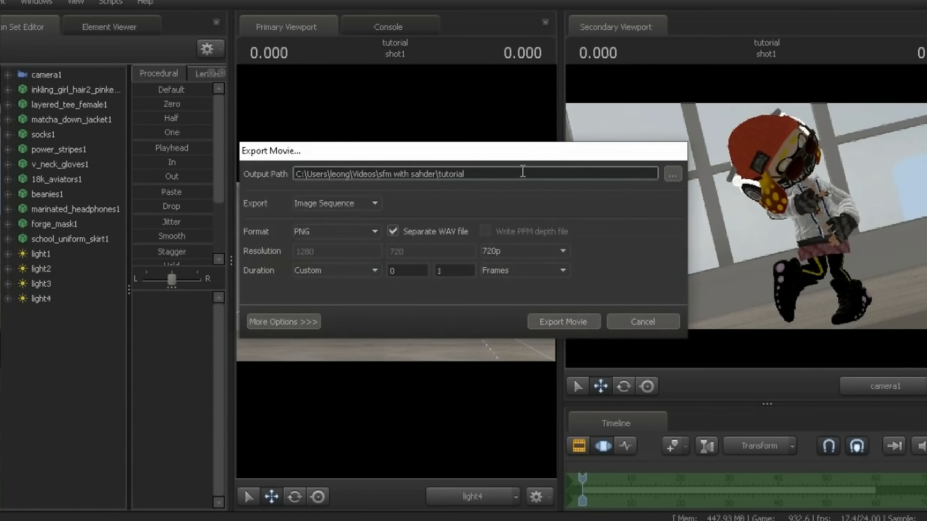
pyautogui.click(673, 175)
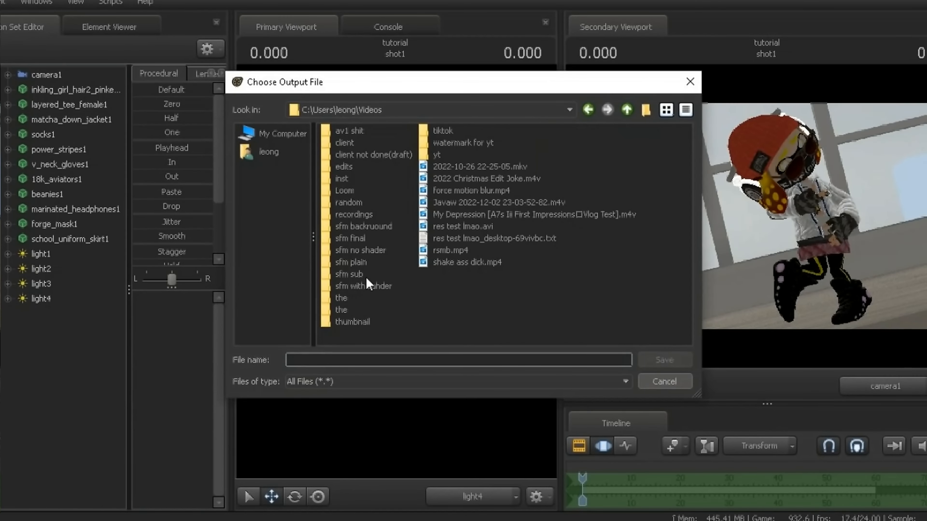
pyautogui.doubleClick(364, 275)
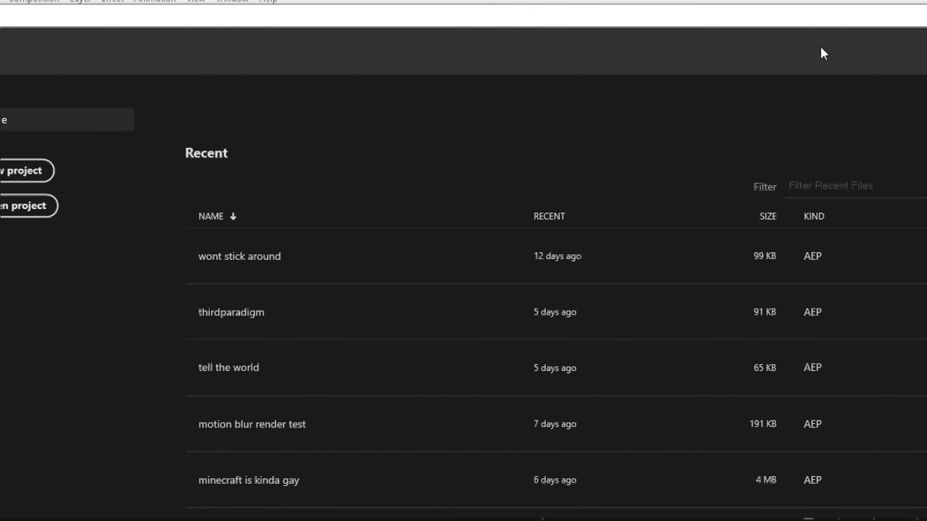
# In After Effects, import both tutorial000000.png renders and stack them in one composition with the shader render on top
pyautogui.press('Escape')
pyautogui.click(1, 37)
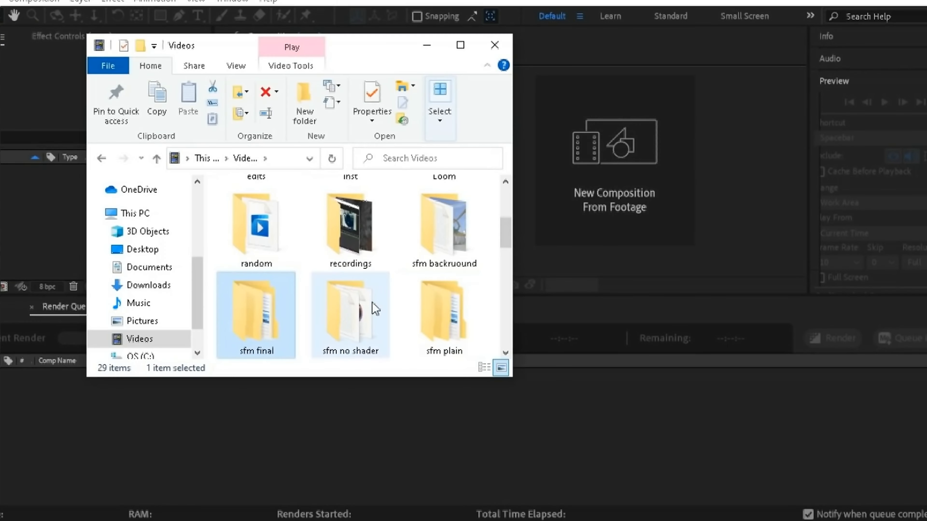
pyautogui.doubleClick(375, 307)
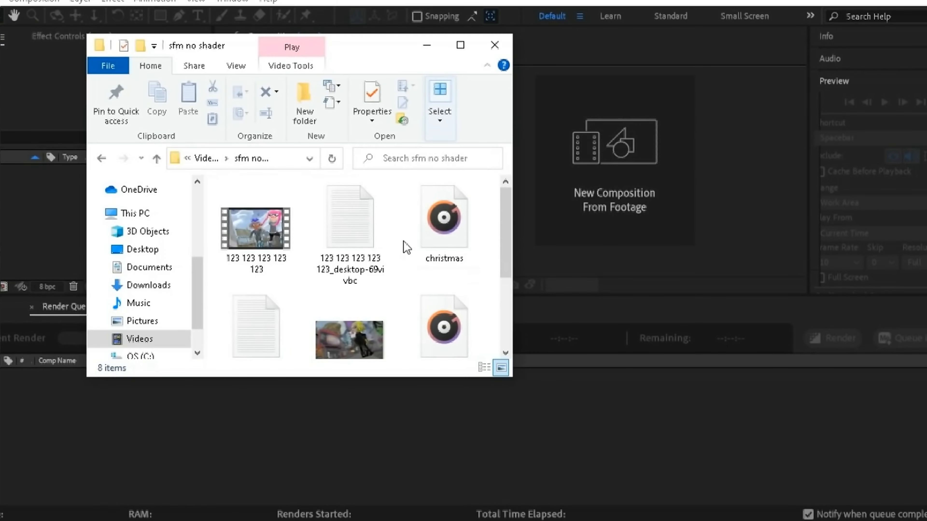
pyautogui.scroll(-3, 402, 249)
pyautogui.moveTo(350, 313); pyautogui.dragTo(55, 228)
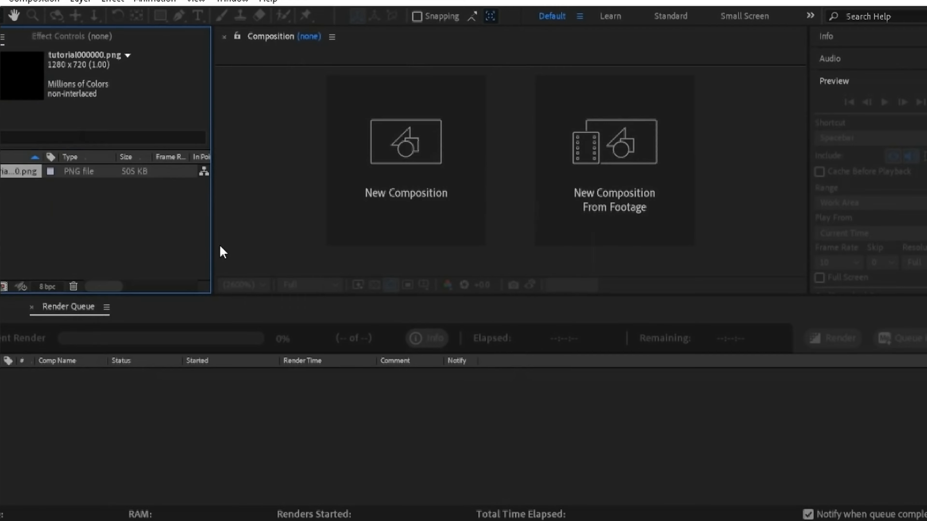
pyautogui.hotkey('alt', 'Tab')
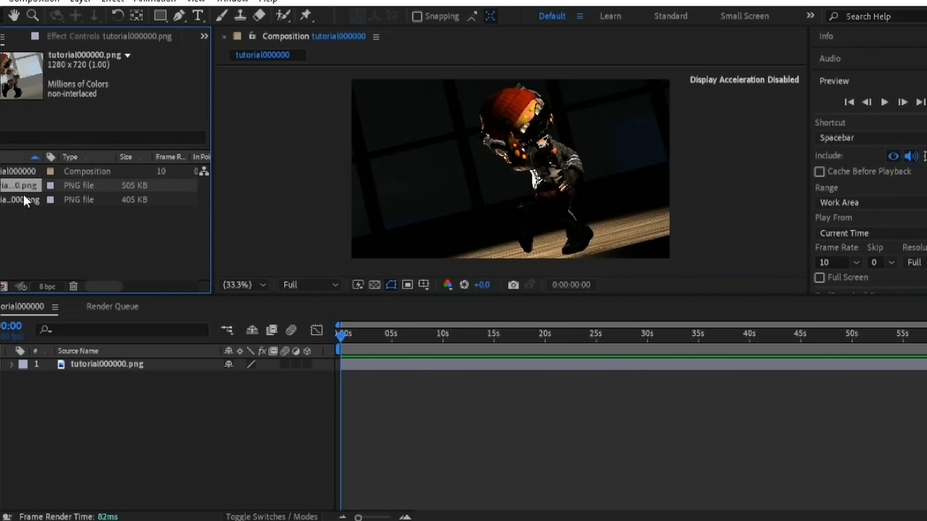
pyautogui.moveTo(20, 200); pyautogui.dragTo(141, 436)
# Save the After Effects project as sfm tutorial in Documents
pyautogui.hotkey('ctrl', 's')
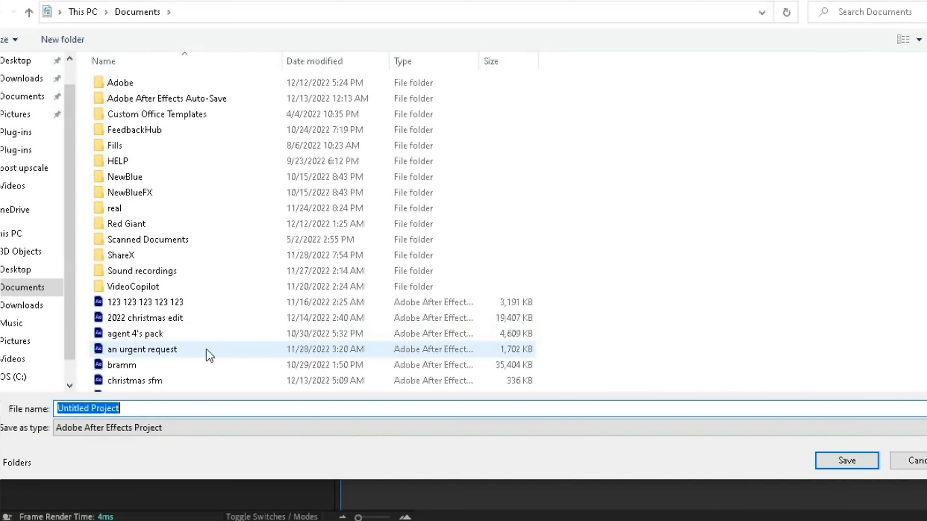
pyautogui.write('sfm ')
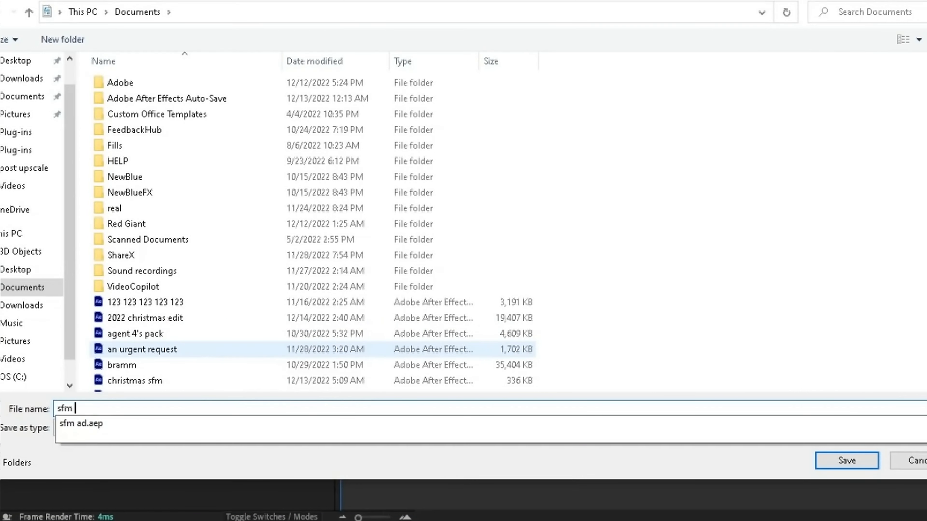
pyautogui.write('tyto')
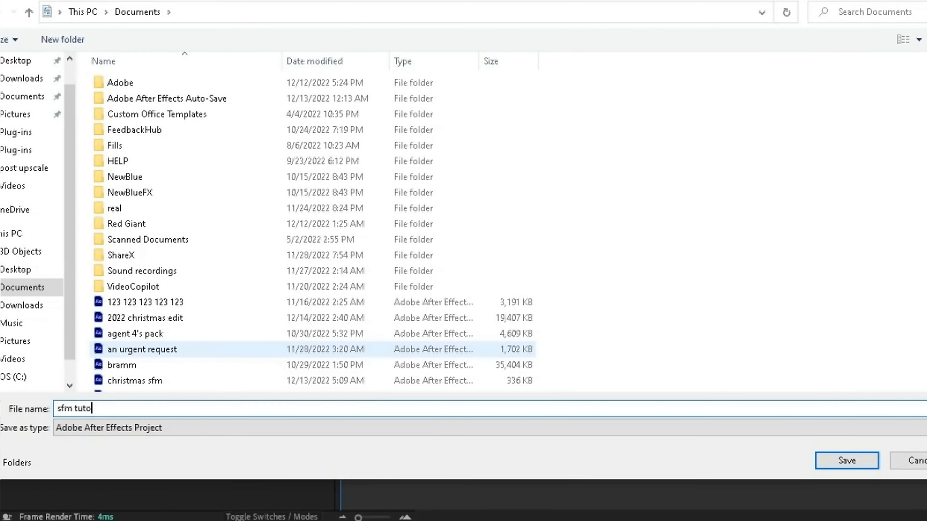
pyautogui.write('rial')
pyautogui.press('Return')
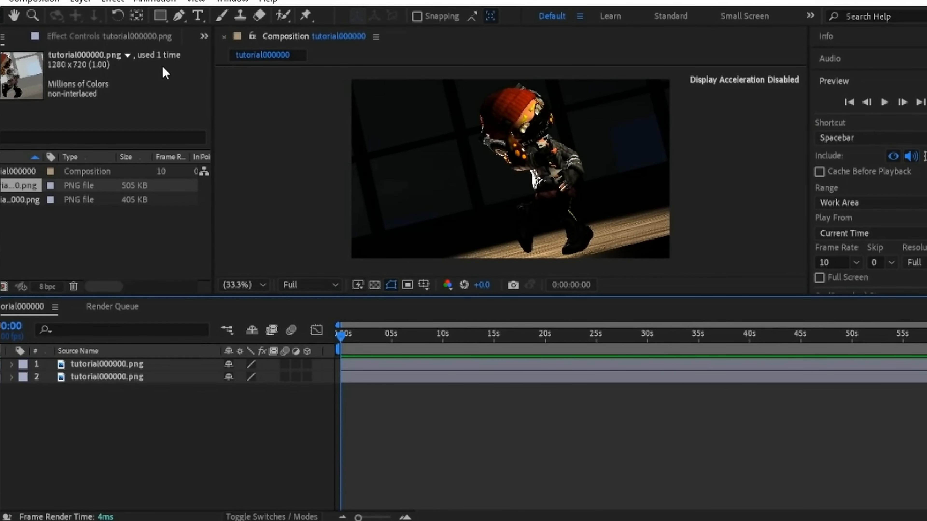
# Apply a Curves effect to the top layer and shape the curve into a near-vertical step through the middle for extreme contrast
pyautogui.click(71, 37)
pyautogui.moveTo(151, 367); pyautogui.dragTo(132, 363)
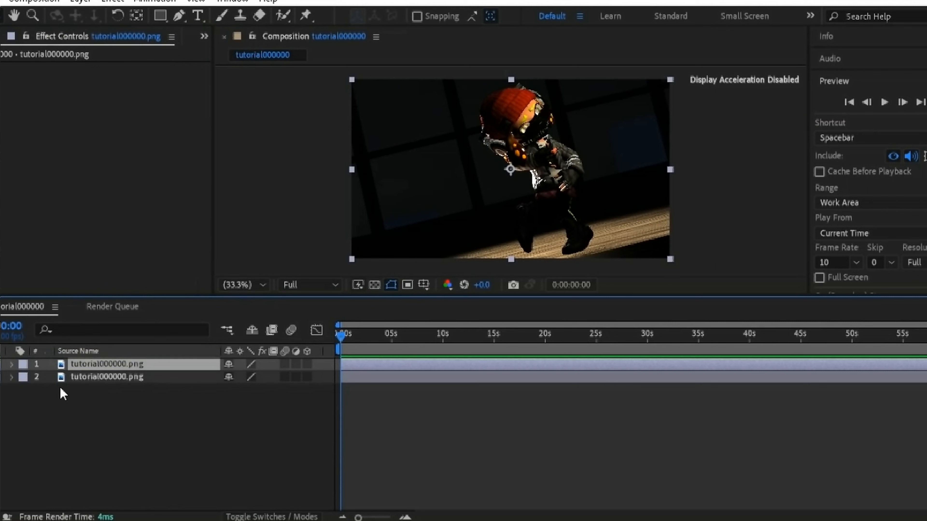
pyautogui.hotkey('ctrl', 'space')
pyautogui.write('curve')
pyautogui.press('Return')
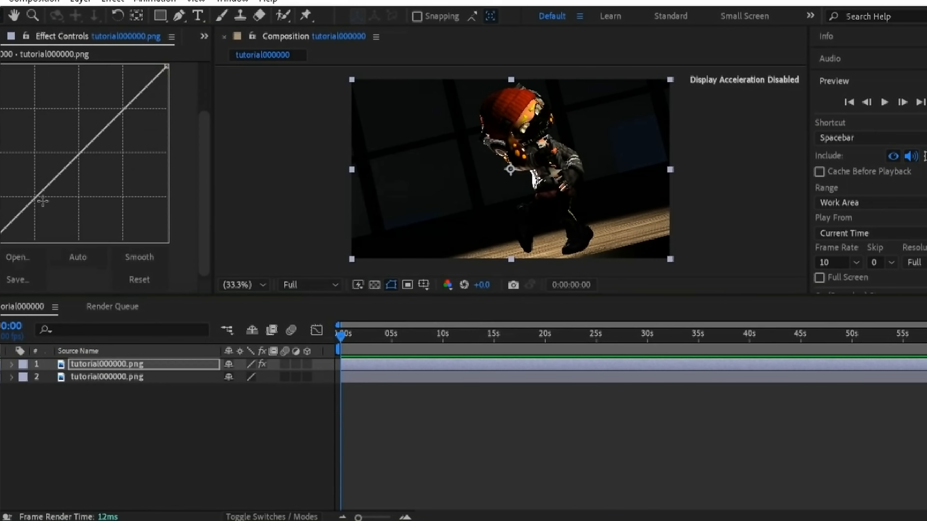
pyautogui.moveTo(40, 199); pyautogui.dragTo(77, 240)
pyautogui.moveTo(138, 143); pyautogui.dragTo(80, 66)
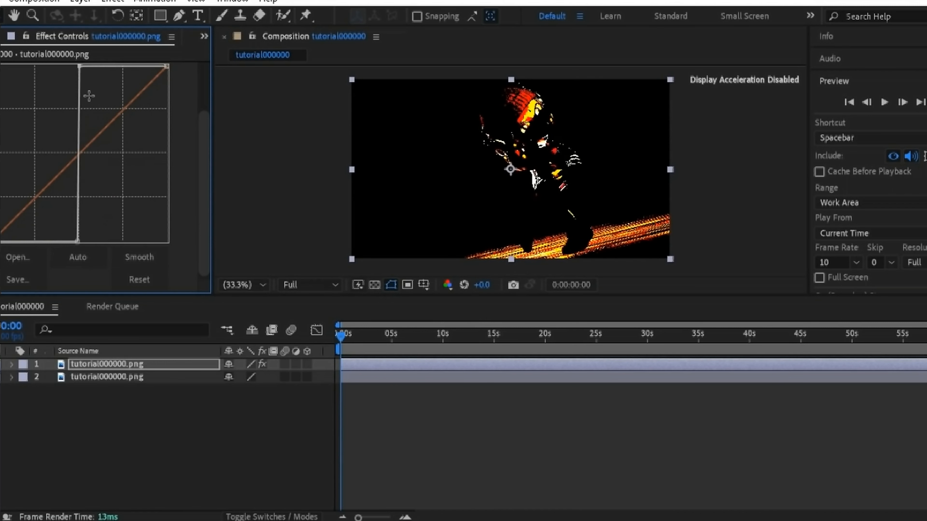
# Try a Bokeh blur effect on the top layer with a blur radius of 35 and roundness of 1.00
pyautogui.press('`')
pyautogui.click(61, 168)
pyautogui.hotkey('ctrl', 'space')
pyautogui.write('bokeh')
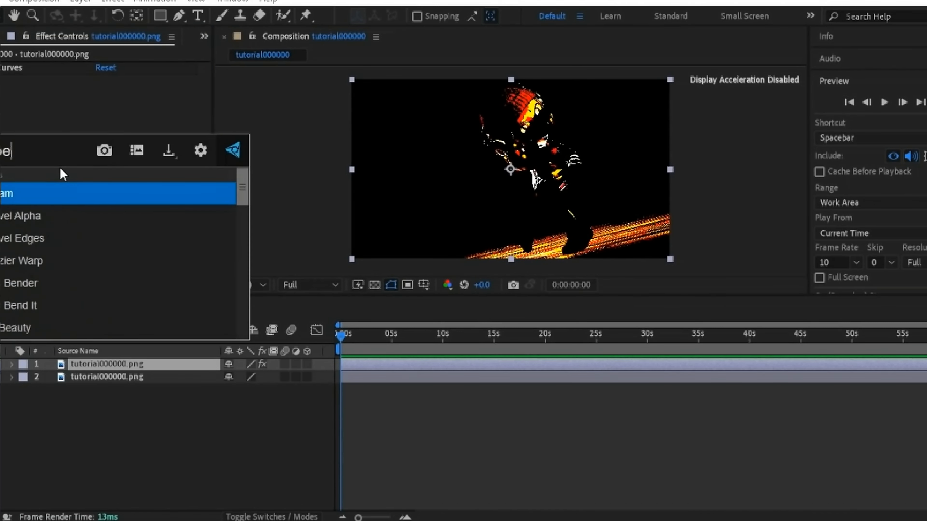
pyautogui.press('Return')
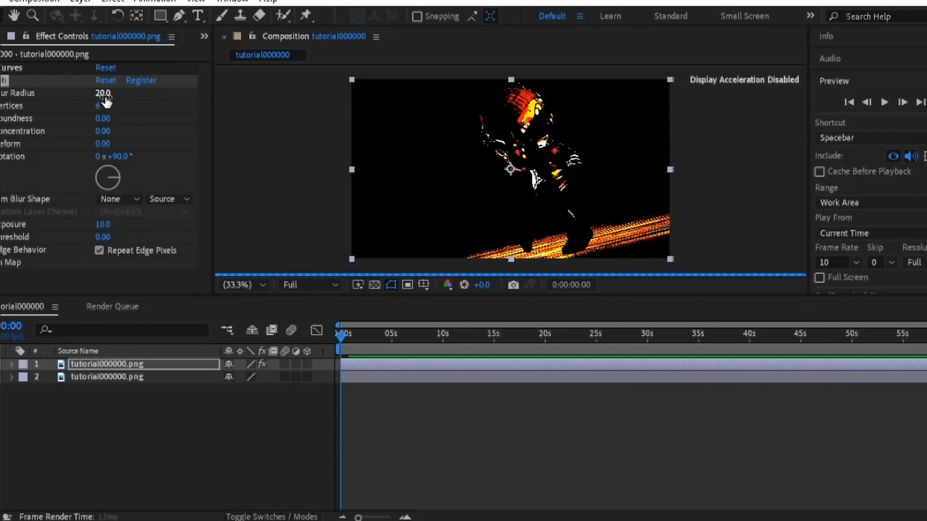
pyautogui.click(108, 94)
pyautogui.write('4')
pyautogui.write('5')
pyautogui.press('Return')
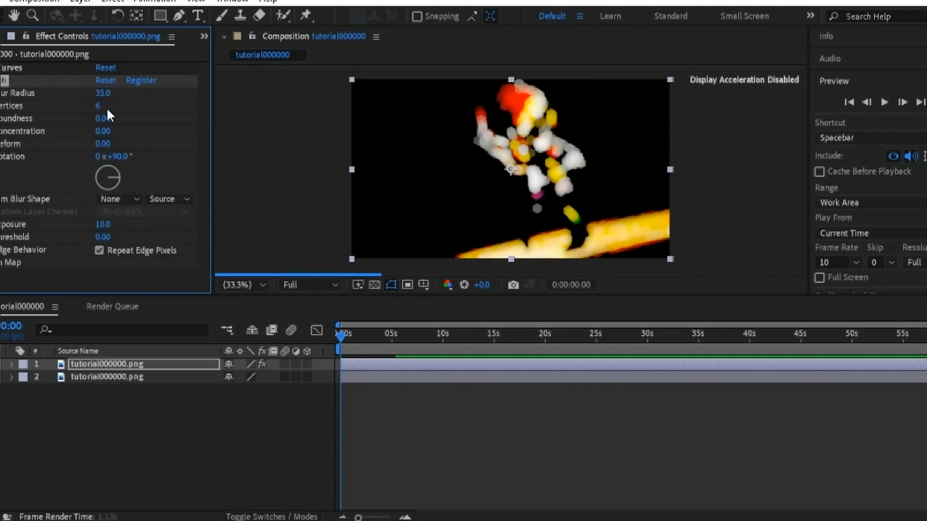
pyautogui.moveTo(249, 110); pyautogui.dragTo(309, 110)
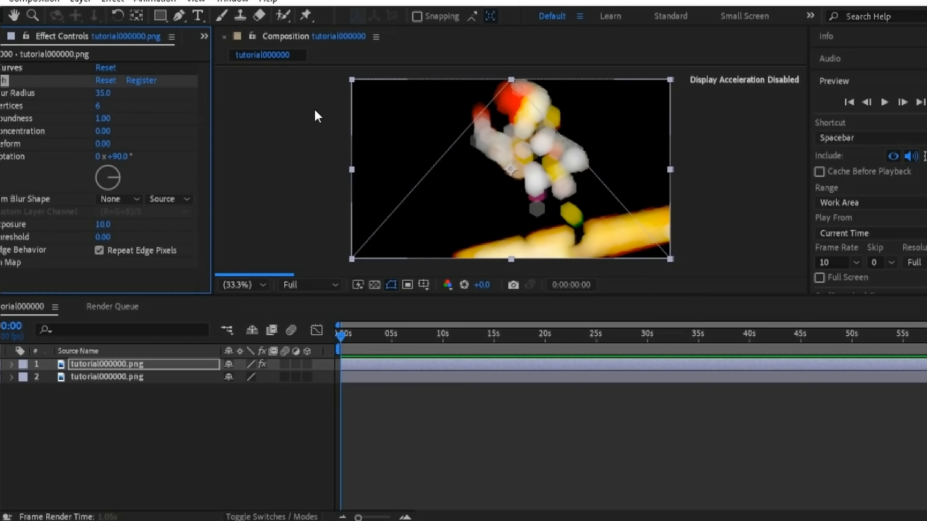
pyautogui.press('u')
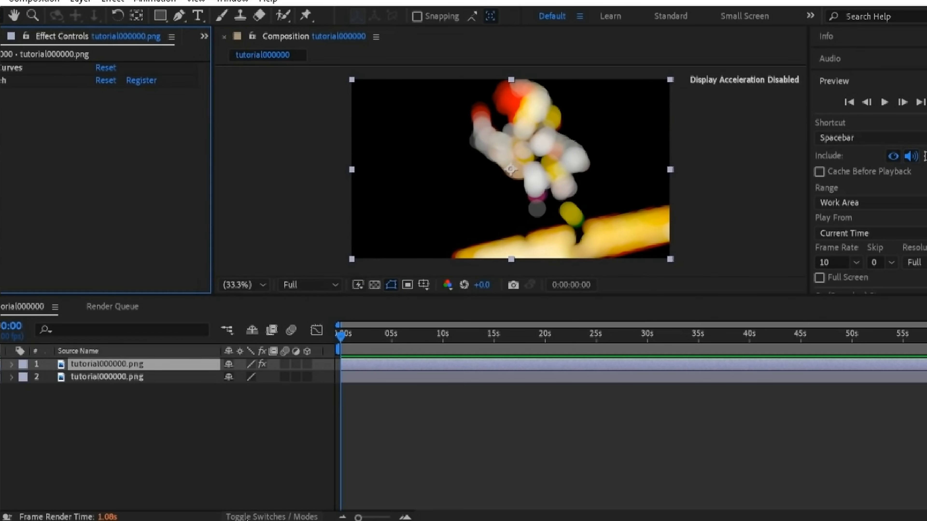
# Show the layer blending modes in the timeline and set the top layer's mode to Add
pyautogui.click(260, 516)
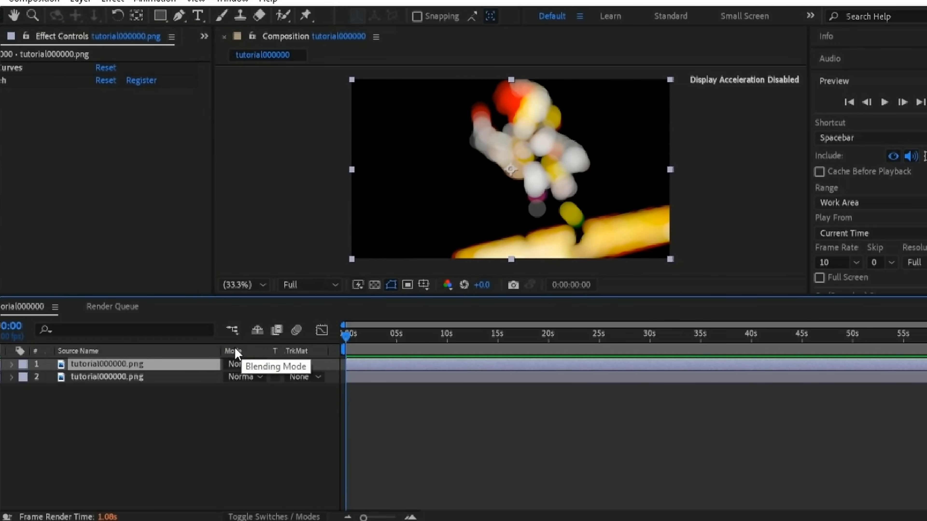
pyautogui.click(261, 365)
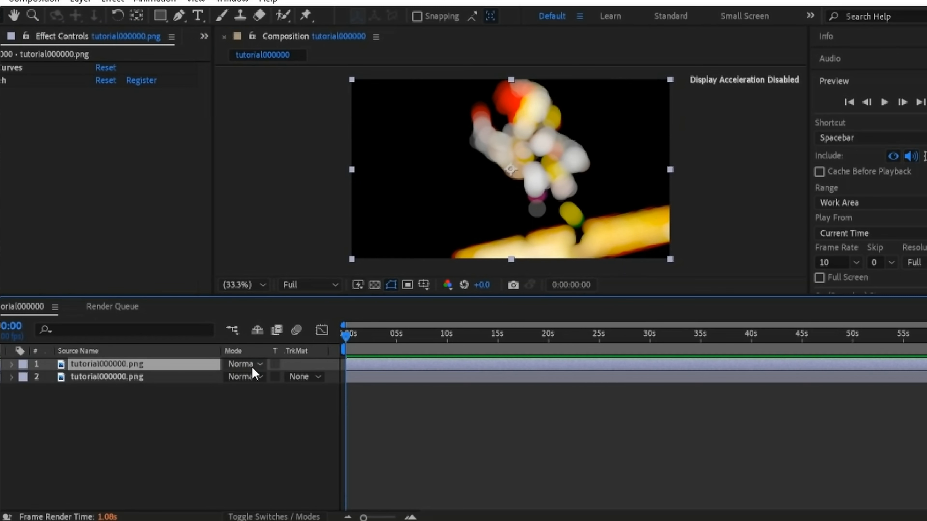
pyautogui.click(316, 199)
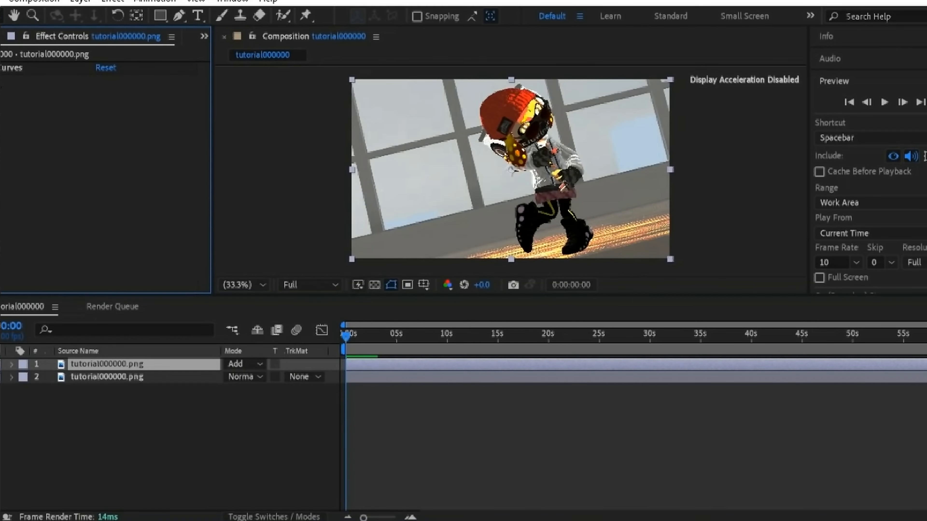
# Apply Gaussian Blur (Legacy) to the top layer with a blurriness of 12, horizontal and vertical
pyautogui.hotkey('ctrl', 'space')
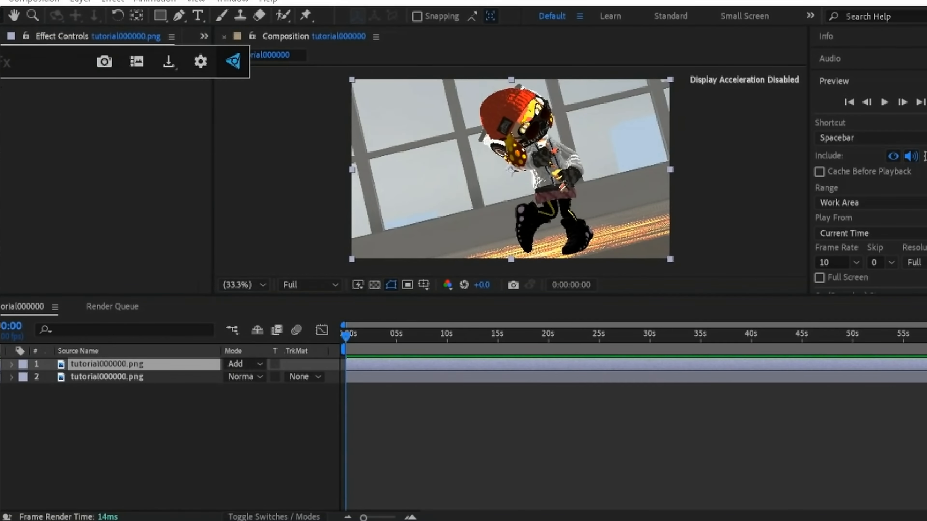
pyautogui.write('gau')
pyautogui.press('Return')
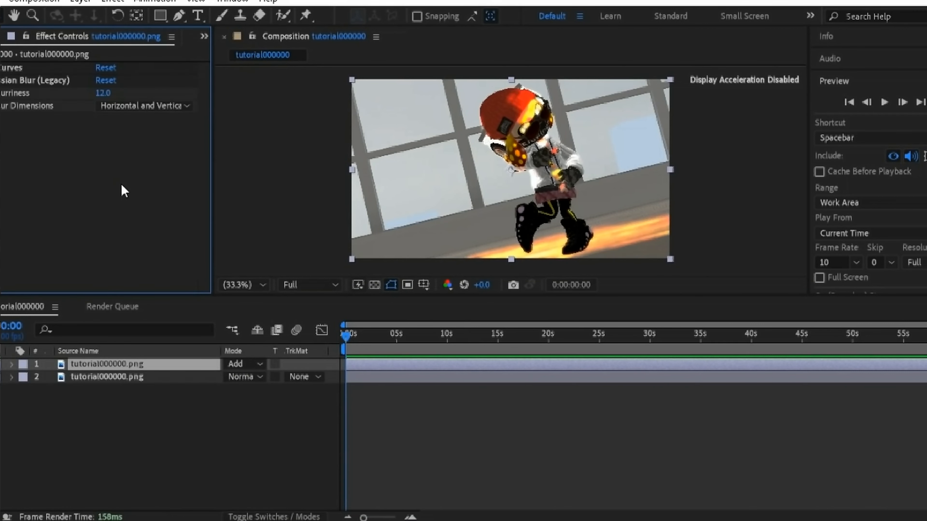
pyautogui.press('s')
pyautogui.press('s')
# Apply Hue/Saturation to the top layer and lower its master saturation to -29
pyautogui.hotkey('ctrl', 'space')
pyautogui.write('hu')
pyautogui.press('Return')
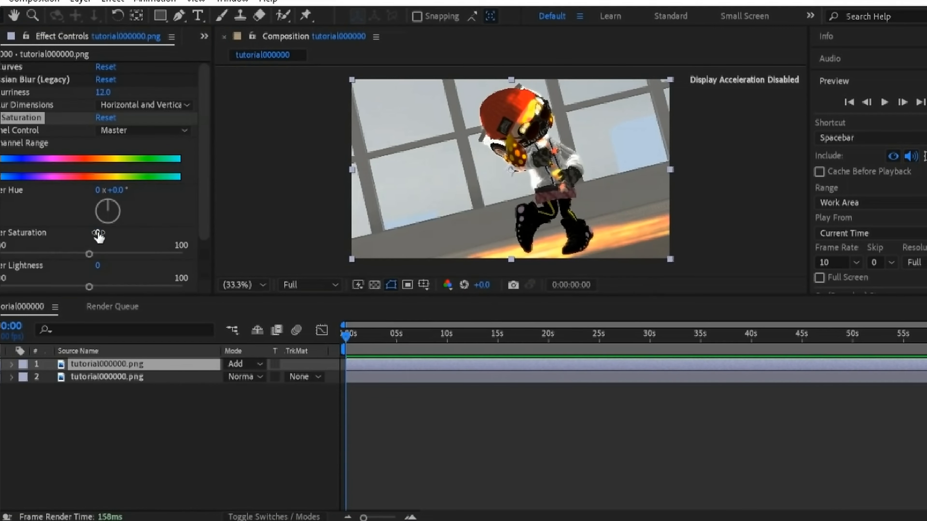
pyautogui.moveTo(99, 233); pyautogui.dragTo(81, 237)
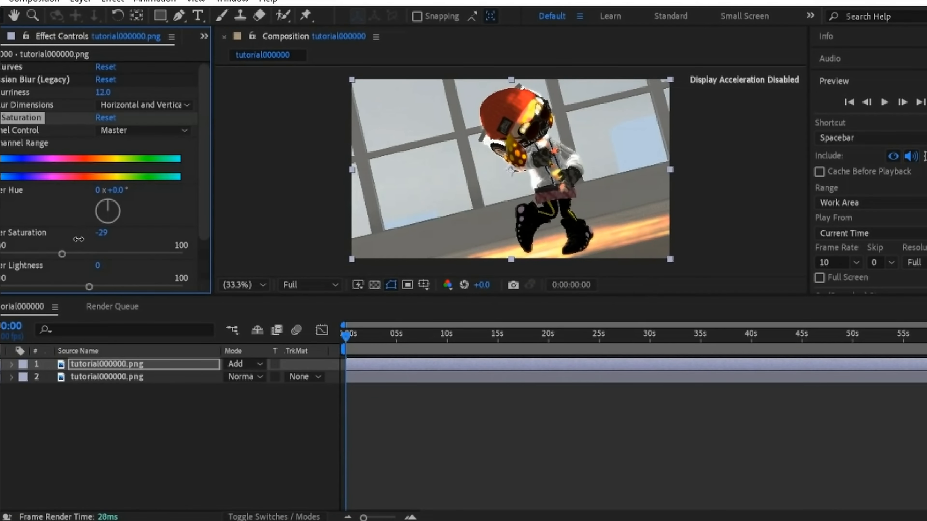
# Apply Brightness & Contrast to the bottom layer with contrast 100 and brightness -47, and save the project
pyautogui.click(379, 379)
pyautogui.hotkey('ctrl', 'space')
pyautogui.write('bright')
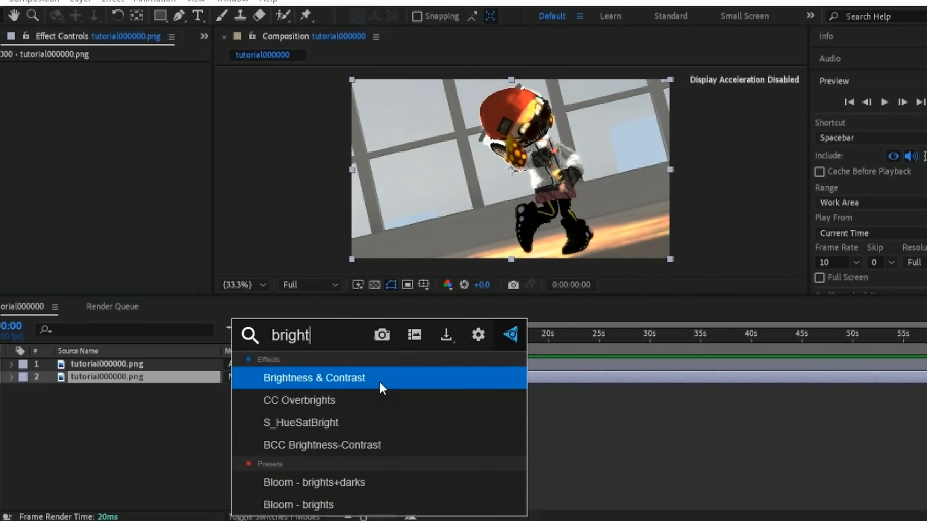
pyautogui.click(380, 387)
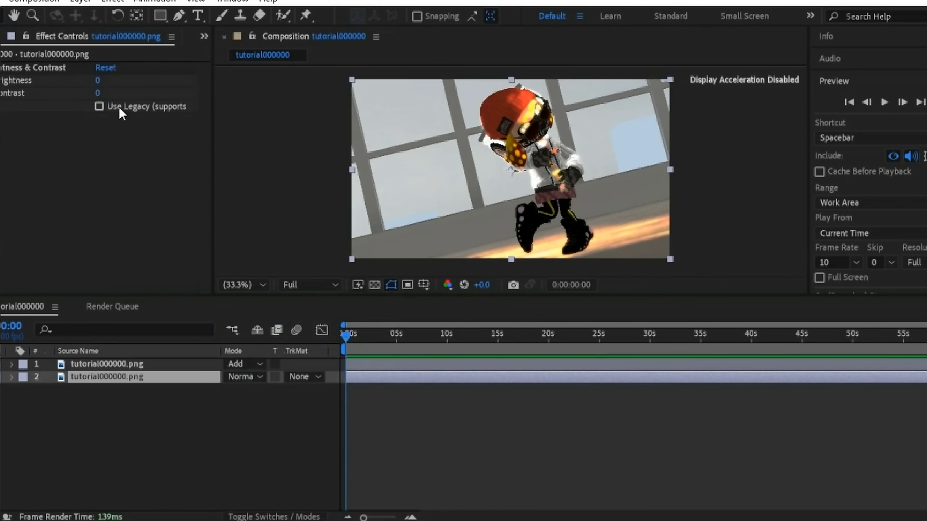
pyautogui.moveTo(97, 93); pyautogui.dragTo(335, 84)
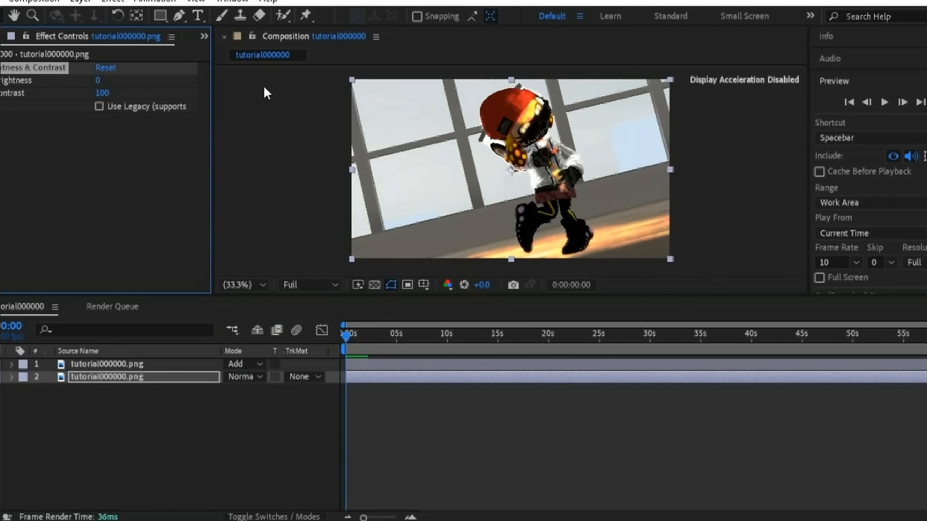
pyautogui.moveTo(98, 81); pyautogui.dragTo(73, 100)
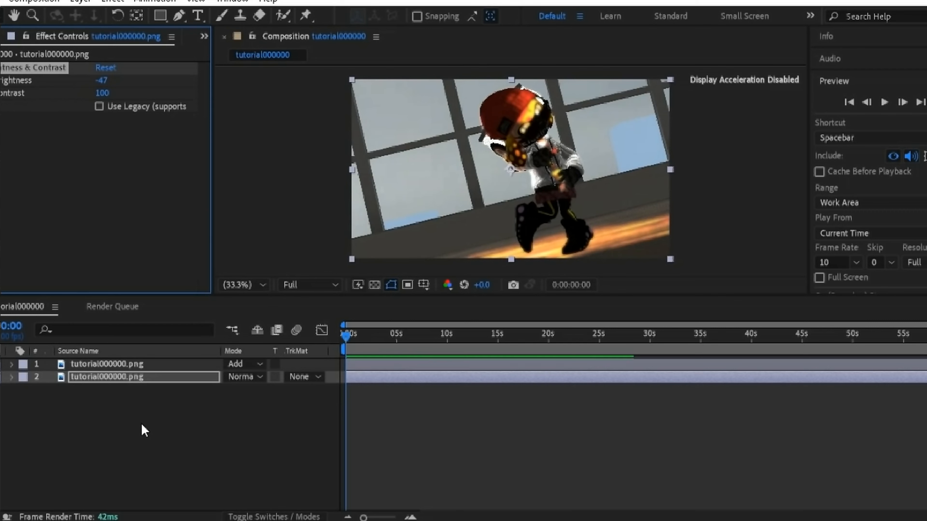
pyautogui.hotkey('ctrl', 's')
# Reduce the top layer's Gaussian Blur blurriness to 2
pyautogui.click(204, 365)
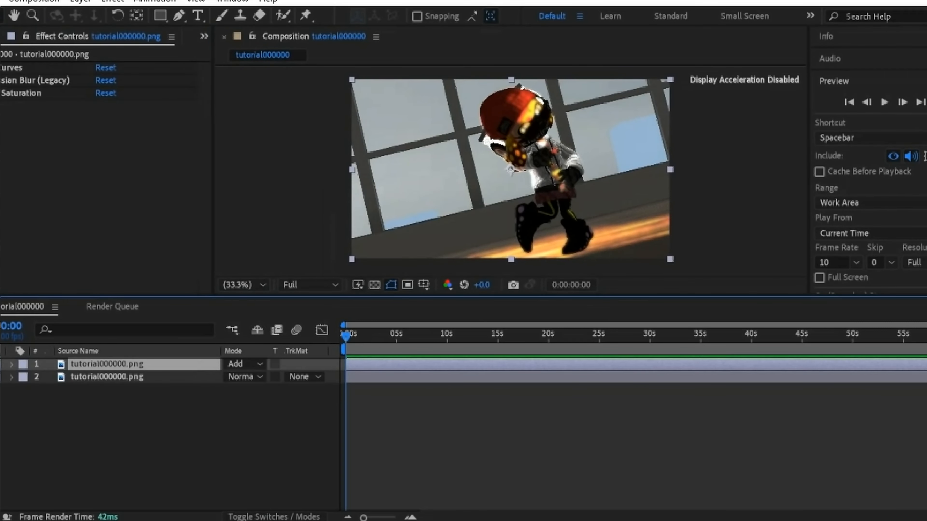
pyautogui.click(1, 80)
pyautogui.click(104, 93)
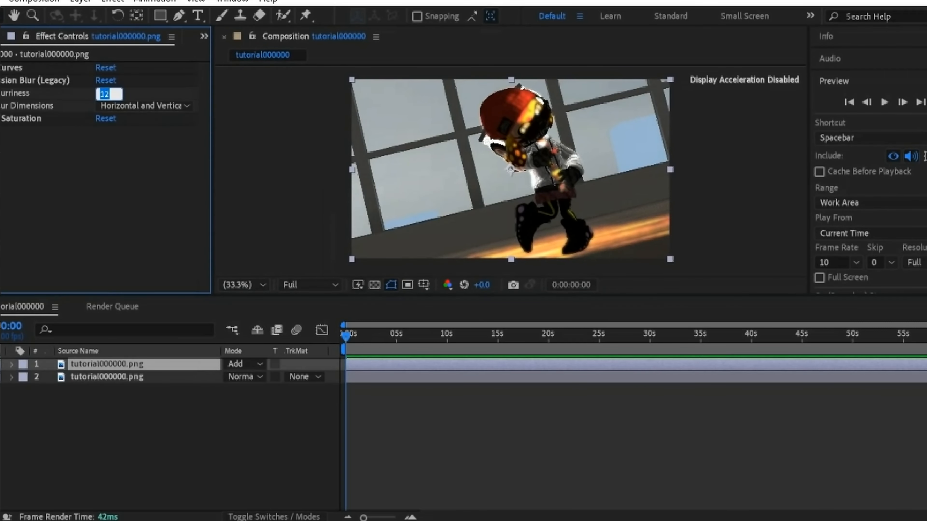
pyautogui.write('2')
pyautogui.press('Return')
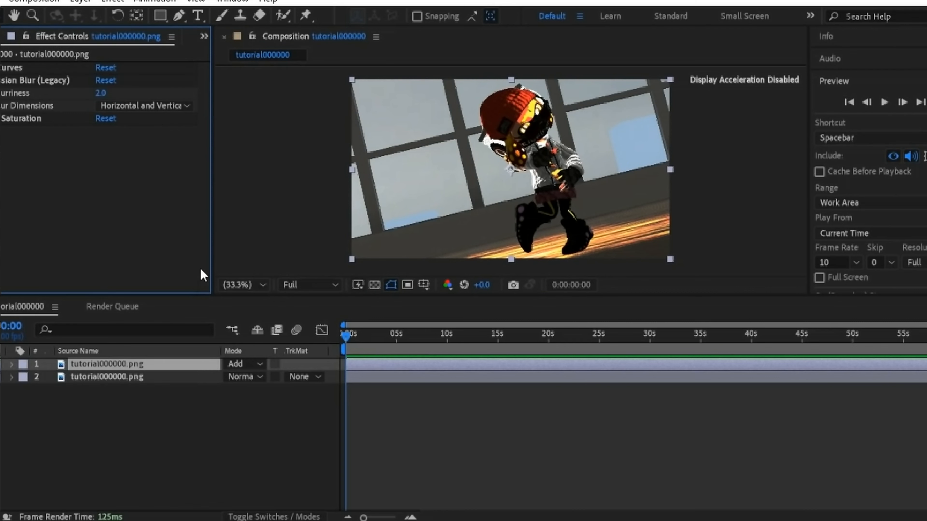
# Try Classic Color Dodge as the top layer's blending mode, and settle on Screen
pyautogui.click(244, 363)
pyautogui.click(291, 260)
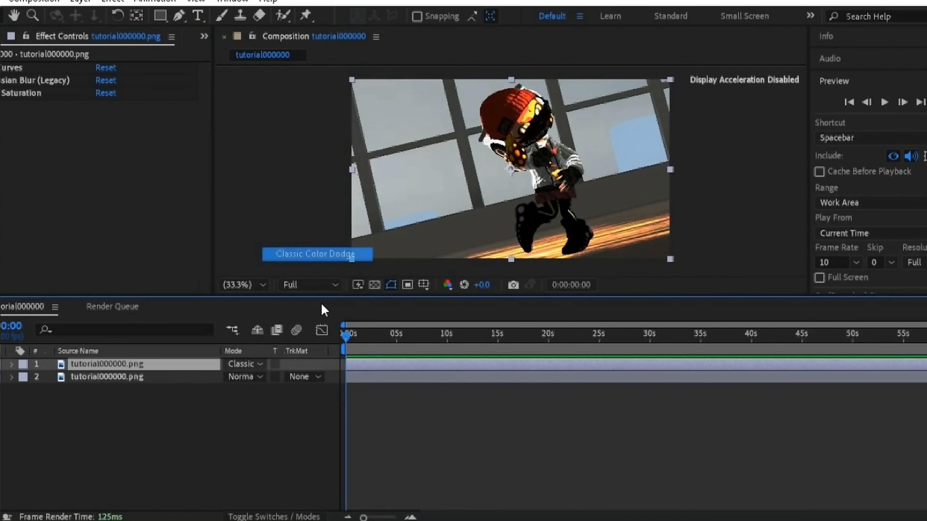
pyautogui.click(247, 366)
pyautogui.click(308, 226)
# Apply Deep Glow to the top layer with radius 400, blend mode Add and smooth blending enabled
pyautogui.hotkey('ctrl', 'space')
pyautogui.write('deep')
pyautogui.press('Return')
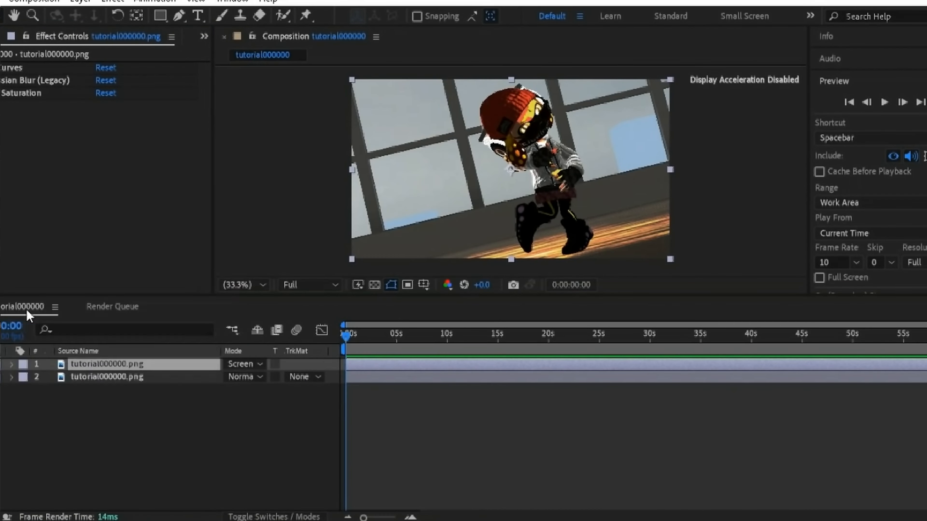
pyautogui.click(107, 118)
pyautogui.write('400')
pyautogui.press('Return')
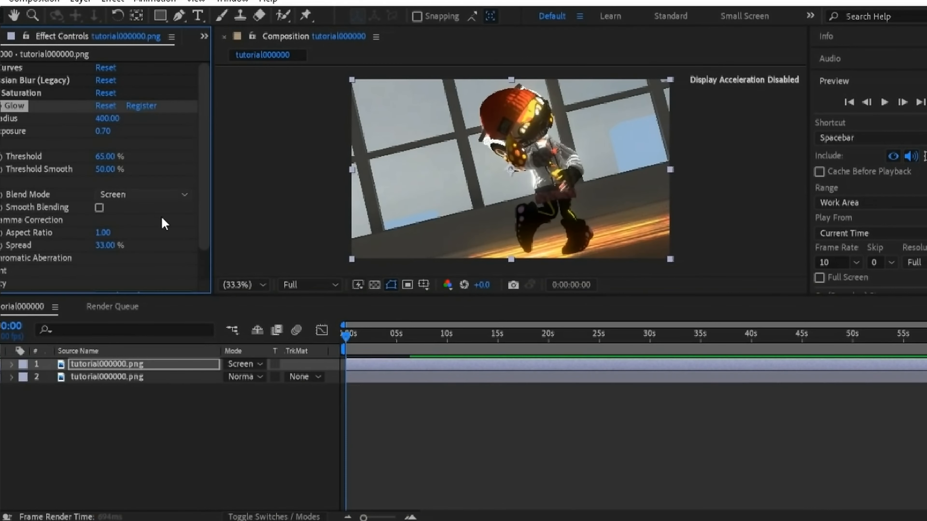
pyautogui.click(145, 195)
pyautogui.click(123, 226)
pyautogui.click(99, 207)
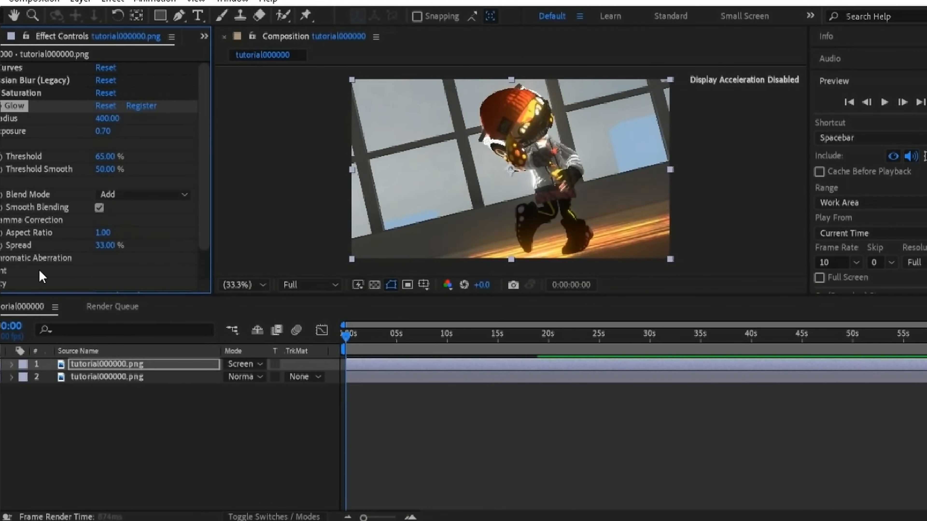
# Lower the bottom layer's brightness to -66 and duplicate that layer
pyautogui.click(107, 377)
pyautogui.click(141, 404)
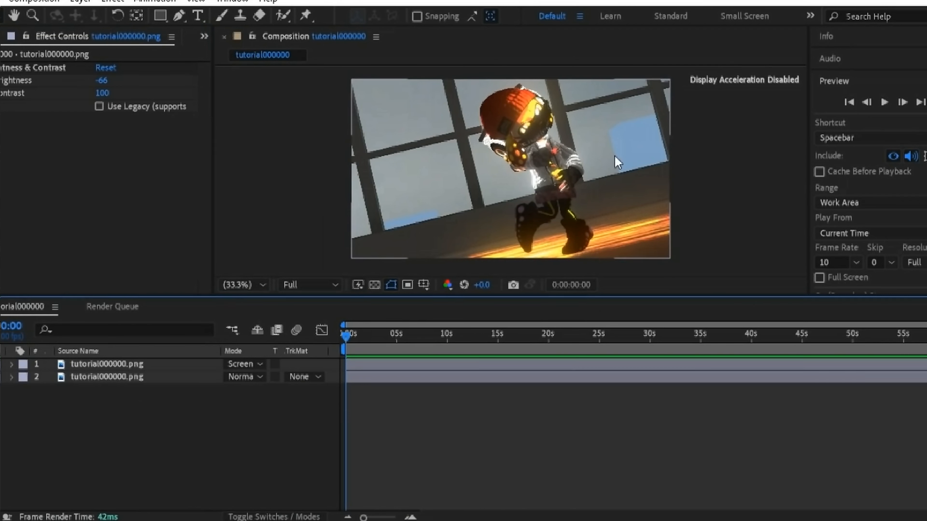
pyautogui.click(372, 378)
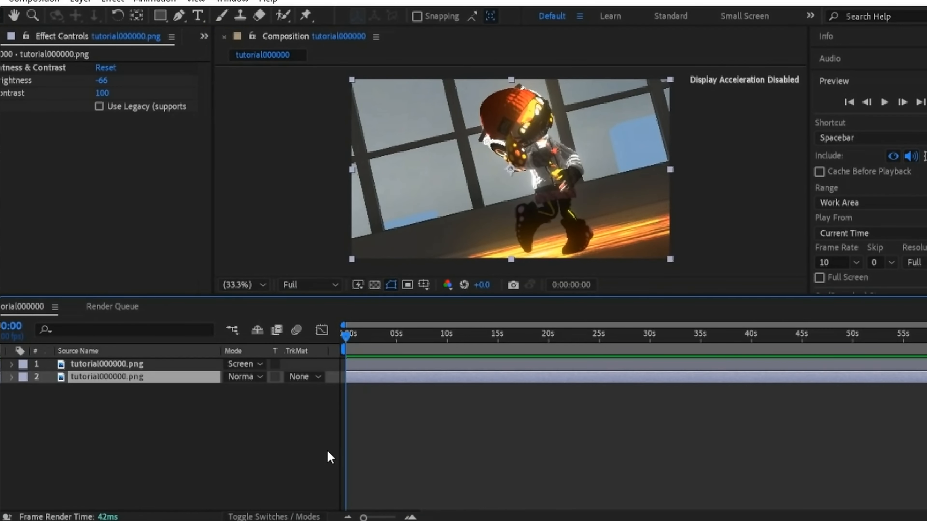
pyautogui.hotkey('ctrl', 'd')
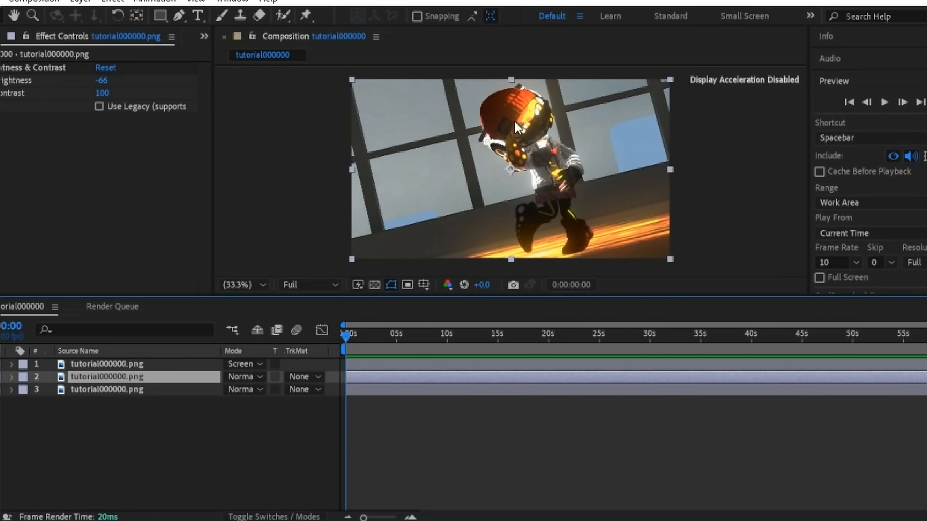
# Isolate the window panes from the girl and frames on the duplicated layer with the Roto Brush, and save the project
pyautogui.click(283, 15)
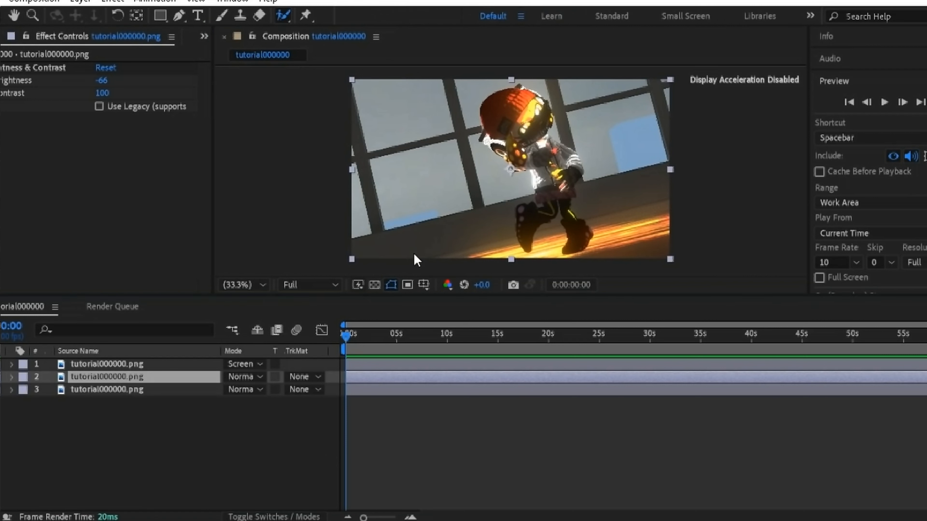
pyautogui.doubleClick(421, 218)
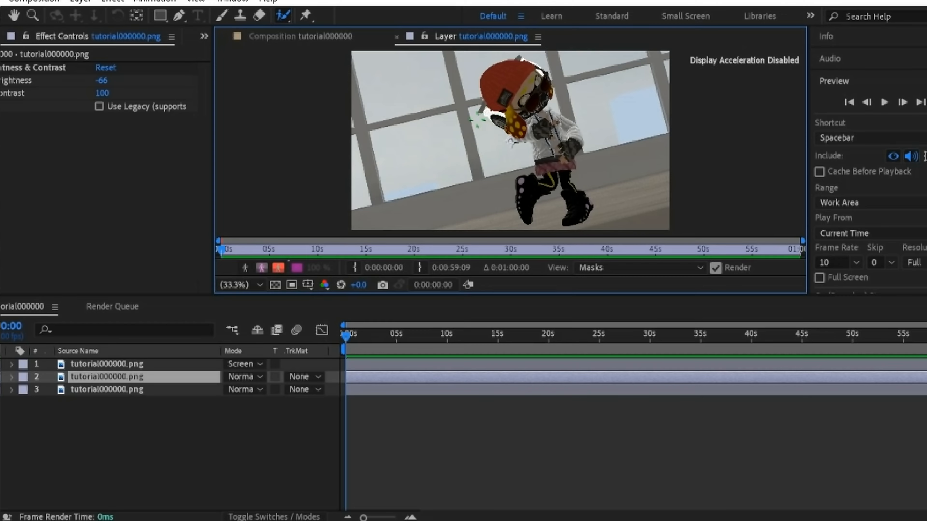
pyautogui.press('`')
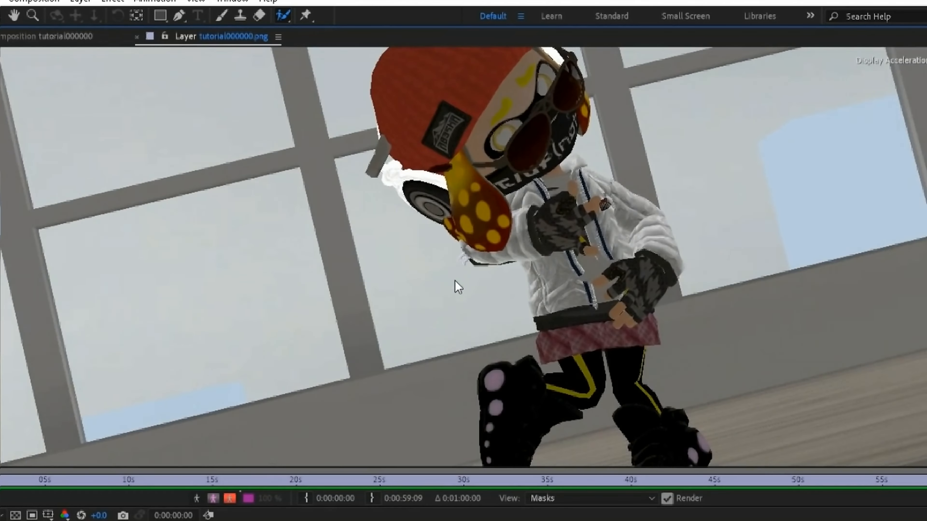
pyautogui.scroll(3, 458, 287)
pyautogui.scroll(-3, 443, 269)
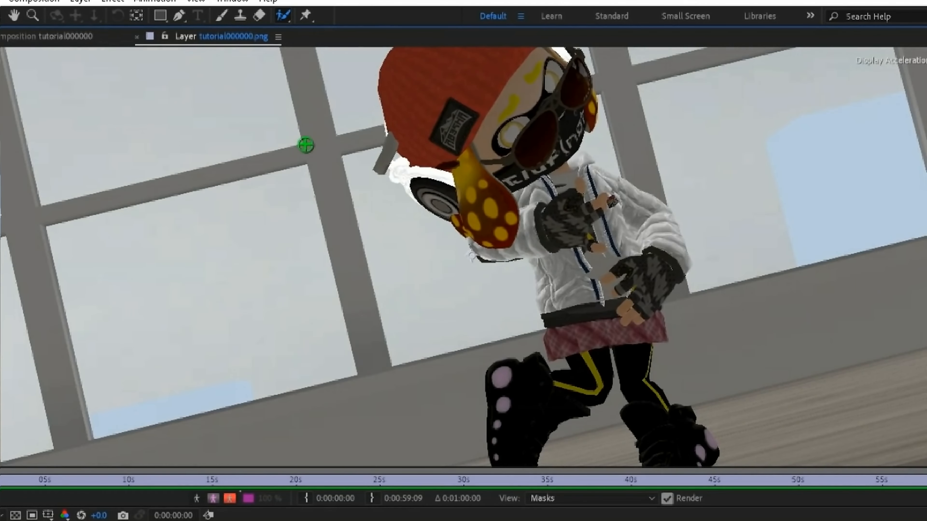
pyautogui.moveTo(361, 151)
pyautogui.mouseDown()
pyautogui.moveTo(381, 240)
pyautogui.moveTo(494, 320)
pyautogui.moveTo(521, 286)
pyautogui.moveTo(414, 217)
pyautogui.moveTo(370, 176)
pyautogui.moveTo(373, 156)
pyautogui.mouseUp()
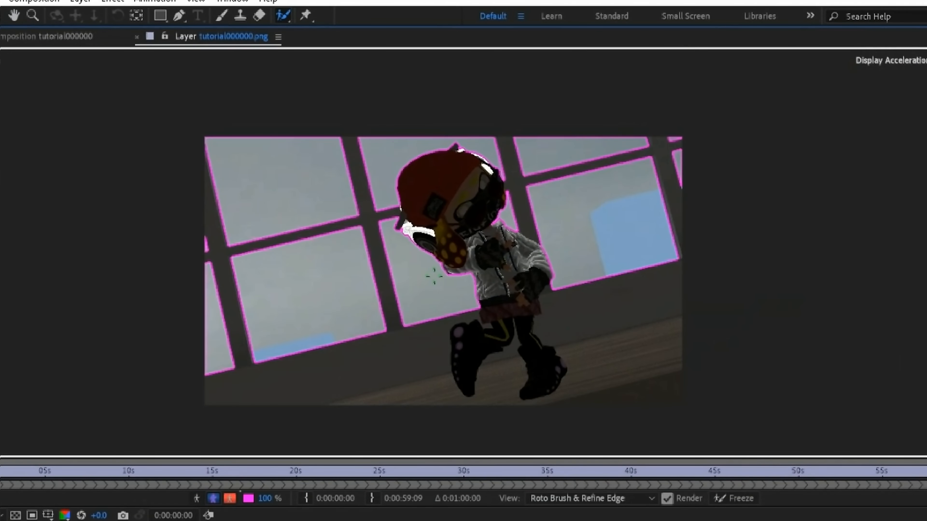
pyautogui.click(34, 40)
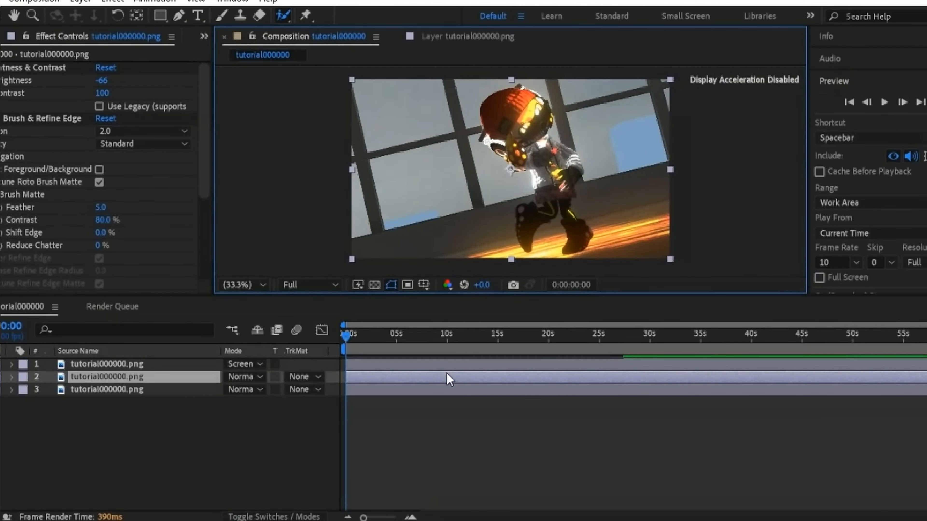
pyautogui.hotkey('ctrl', 's')
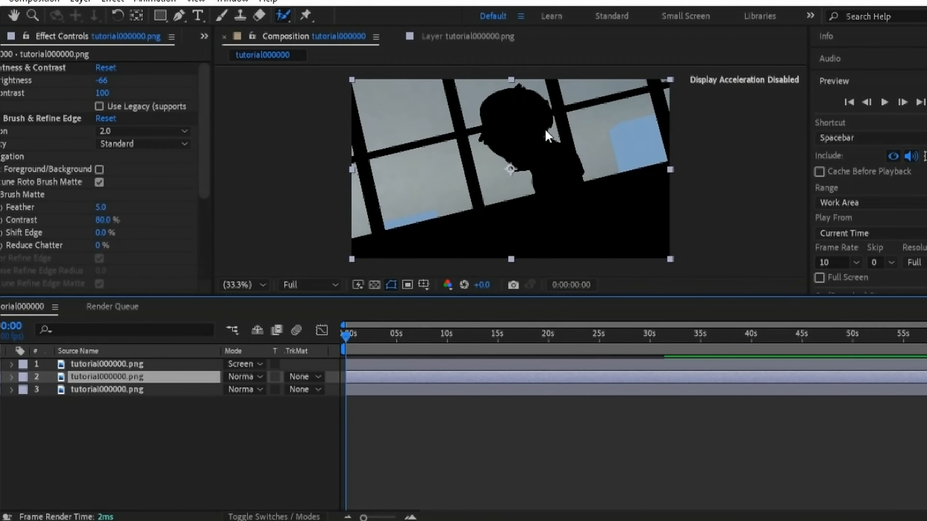
# Apply the Fill effect to the isolated window layer with colour FFFFFF at 100% opacity
pyautogui.click(1, 68)
pyautogui.click(1, 80)
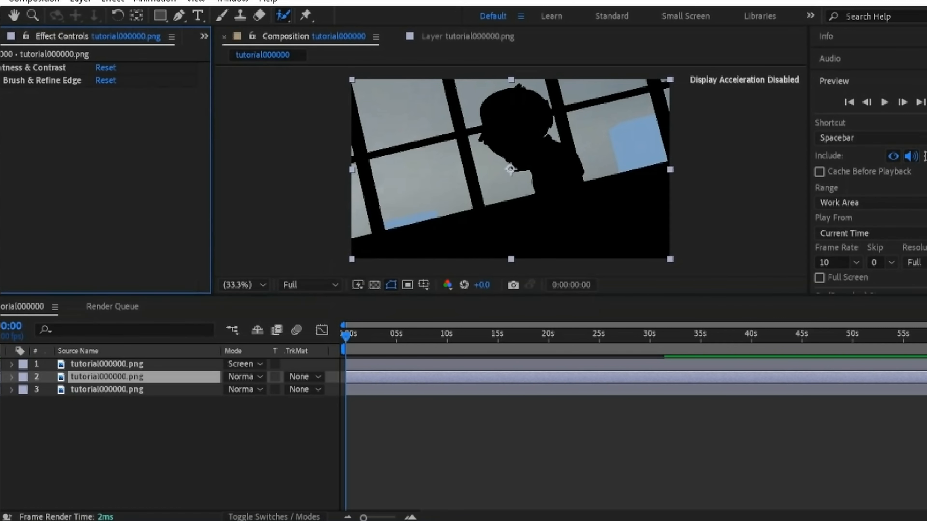
pyautogui.hotkey('ctrl', 'space')
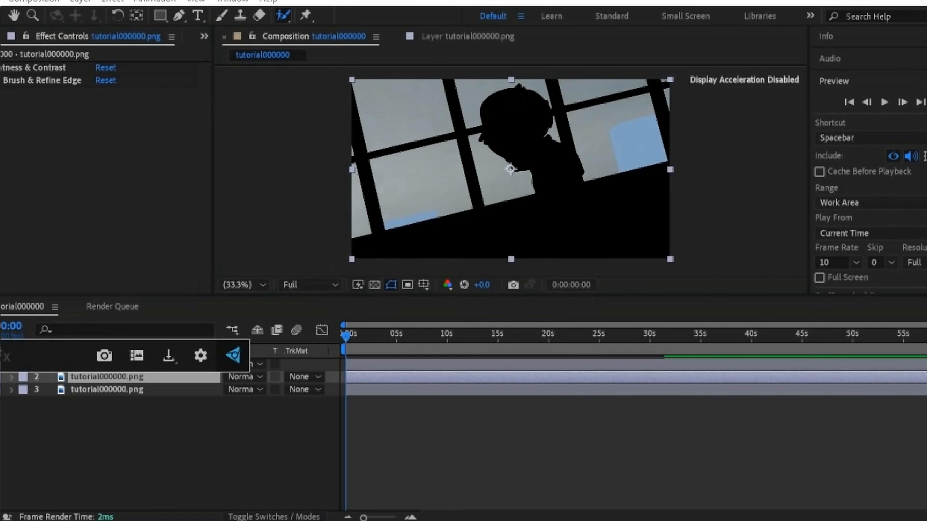
pyautogui.write('fill')
pyautogui.press('Return')
pyautogui.click(104, 132)
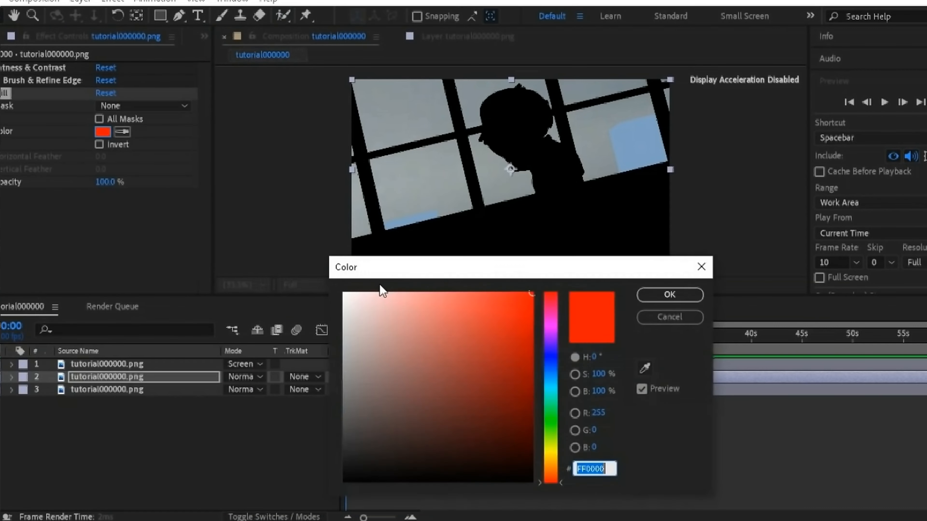
pyautogui.write('FFFFFF')
pyautogui.click(670, 295)
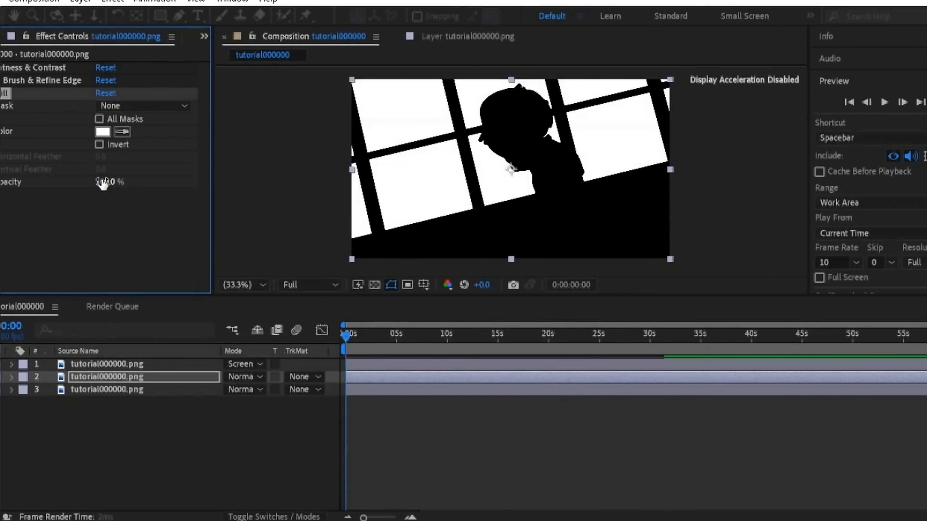
pyautogui.moveTo(103, 184); pyautogui.dragTo(138, 188)
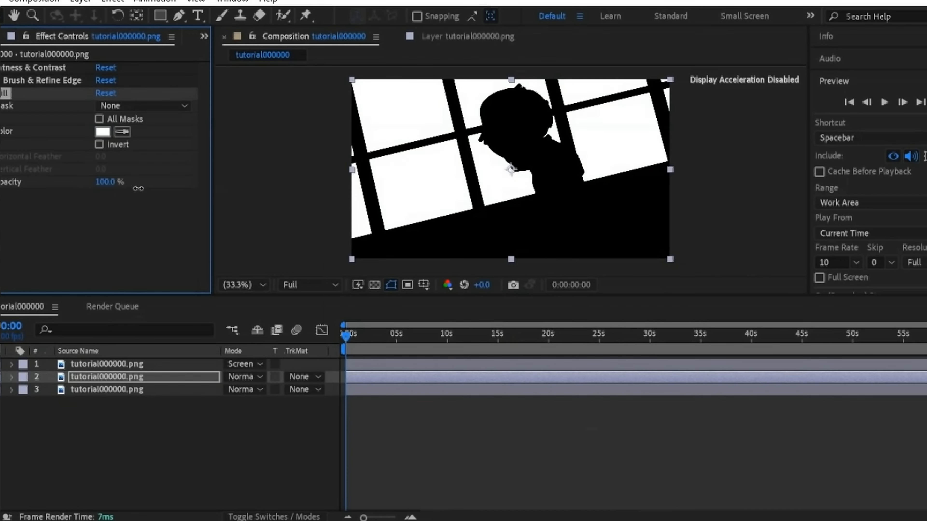
# Duplicate the white window layer, apply Gaussian Blur (Legacy) with blurriness 24 to the upper copy, and set its blending mode to Add
pyautogui.click(132, 377)
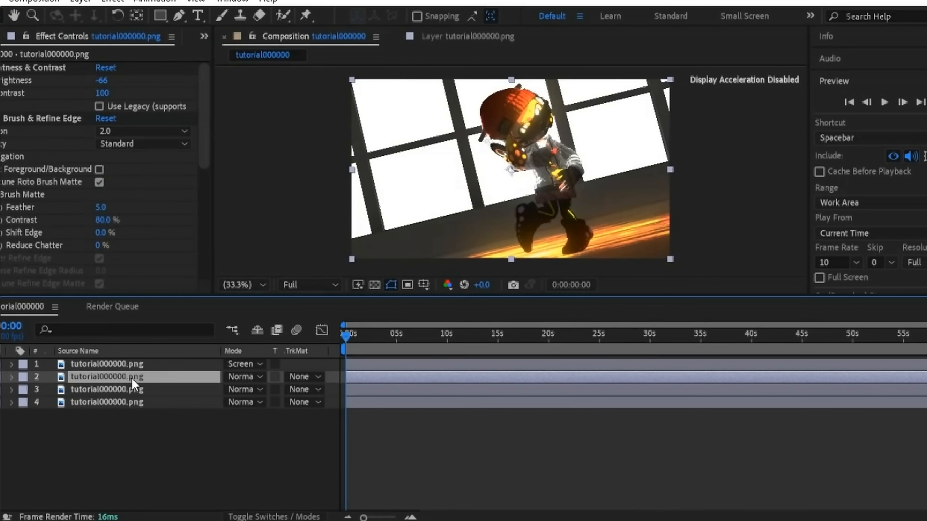
pyautogui.hotkey('ctrl', 'space')
pyautogui.write('gau')
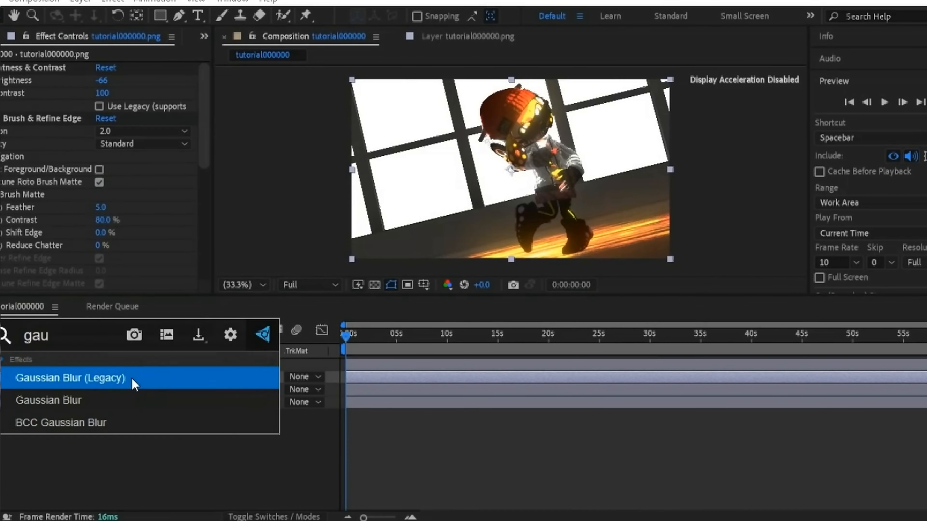
pyautogui.press('Return')
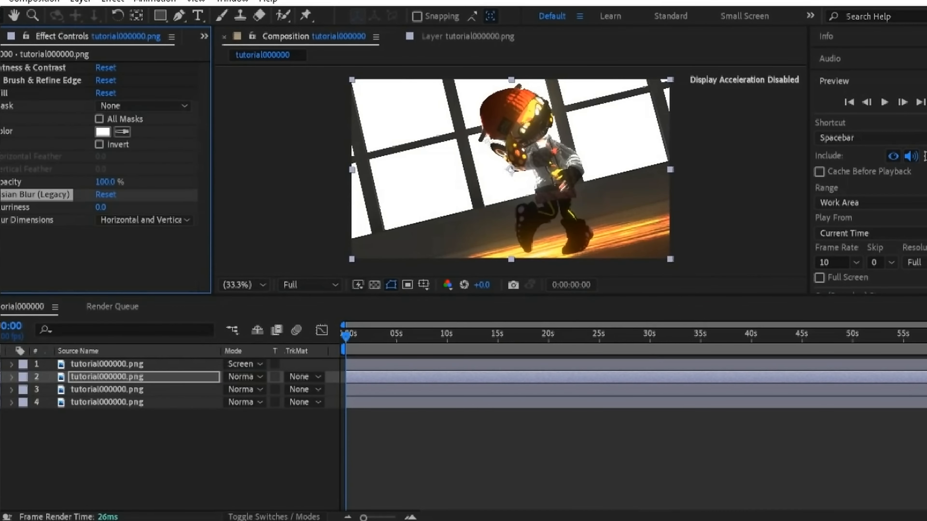
pyautogui.click(104, 118)
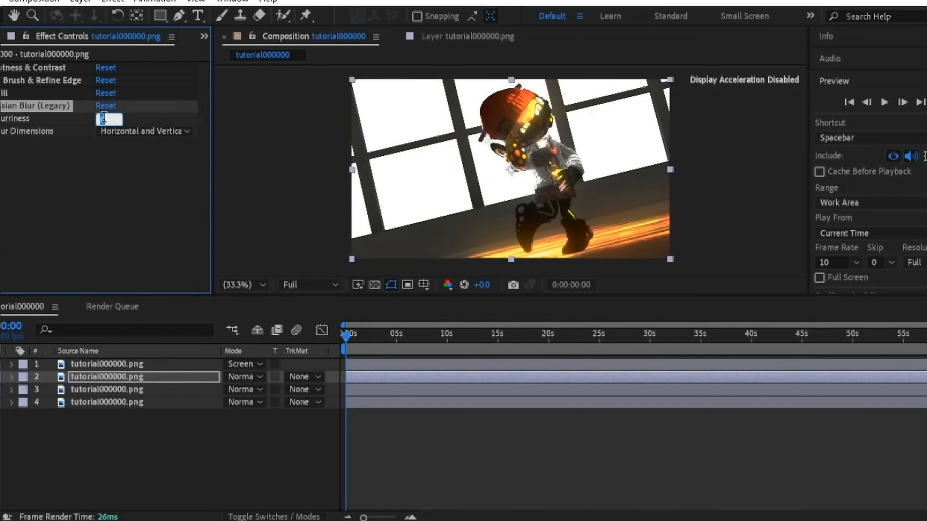
pyautogui.write('24')
pyautogui.press('Return')
pyautogui.click(242, 402)
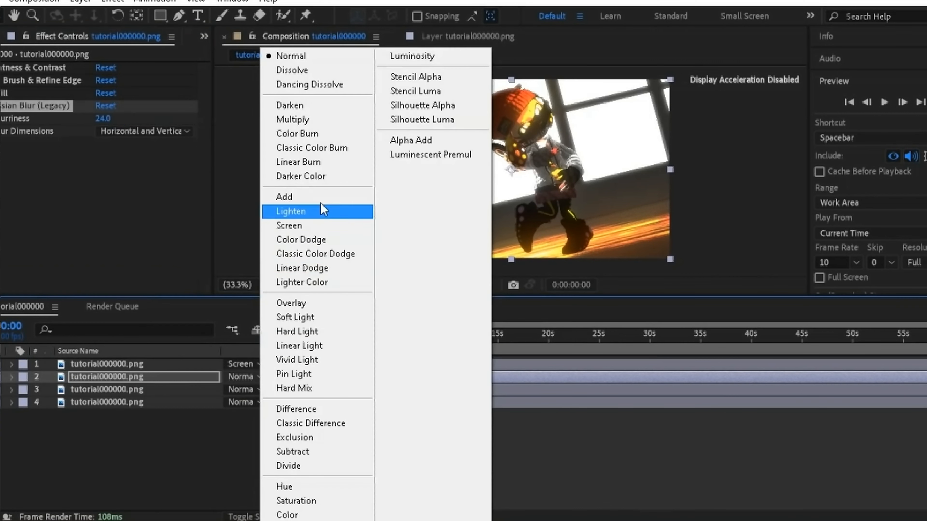
pyautogui.click(314, 201)
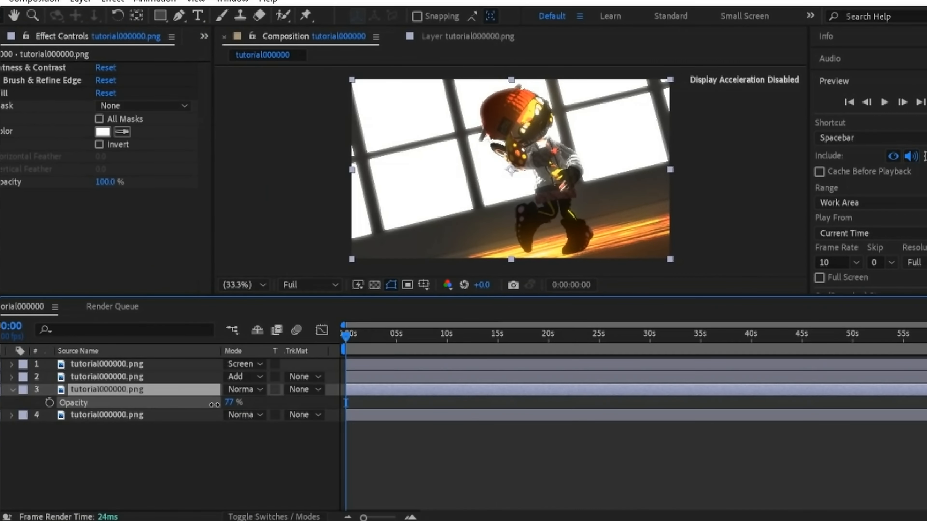
# Lower the opacity of the unblurred white window layer to 0%
pyautogui.moveTo(214, 404); pyautogui.dragTo(182, 411)
pyautogui.moveTo(120, 417); pyautogui.dragTo(61, 430)
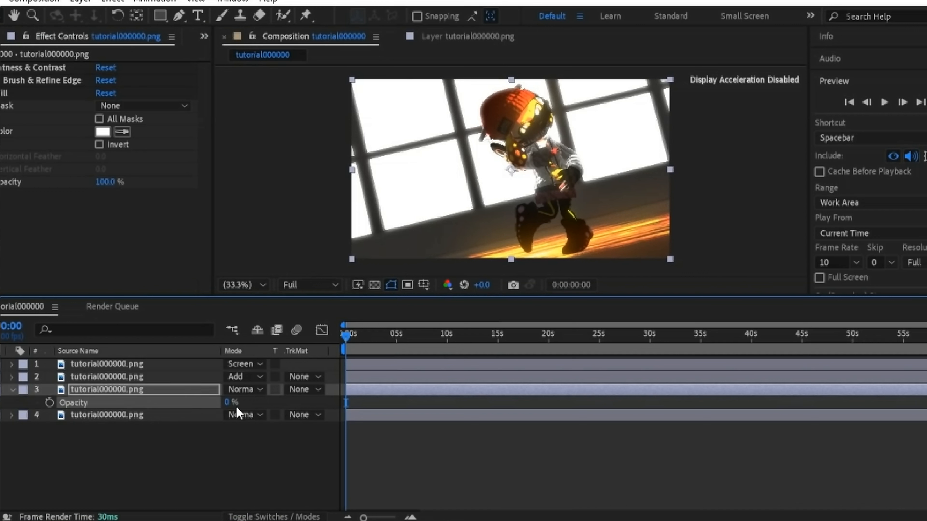
pyautogui.click(252, 377)
pyautogui.click(199, 376)
pyautogui.press('t')
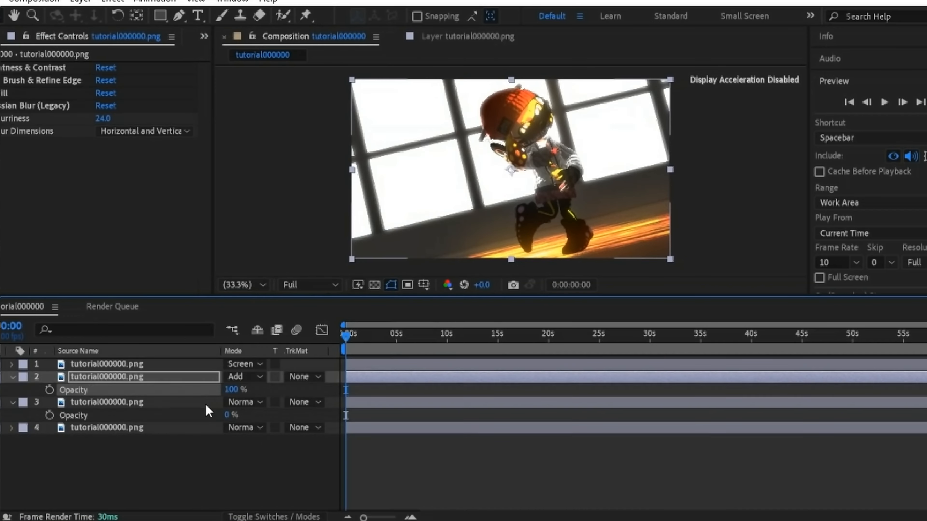
pyautogui.press('t')
pyautogui.click(147, 387)
pyautogui.press('Delete')
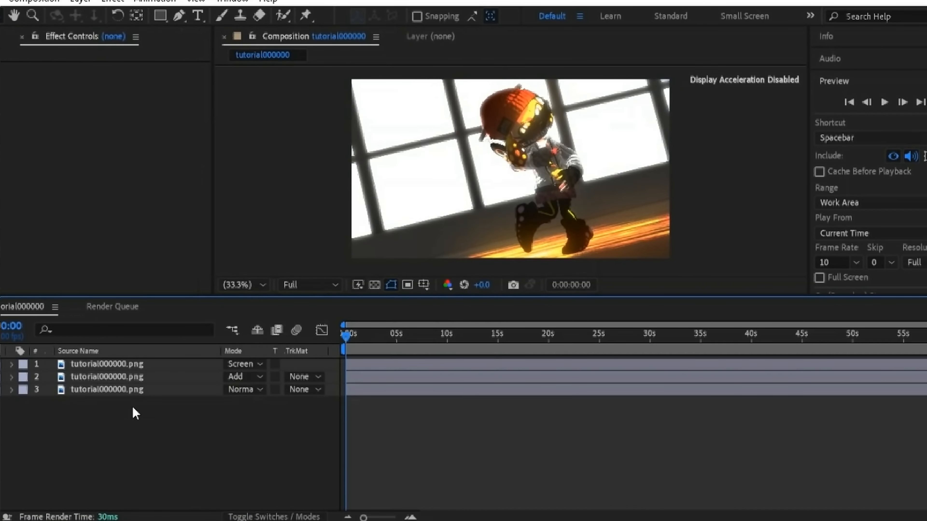
pyautogui.hotkey('ctrl', 'z')
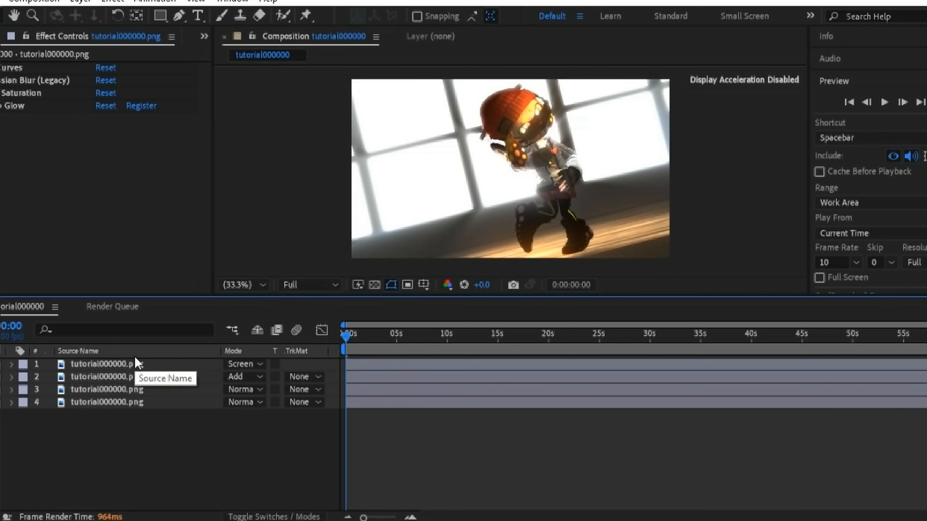
# Add an adjustment layer above all the other layers
pyautogui.hotkey('ctrl', 'alt', 'y')
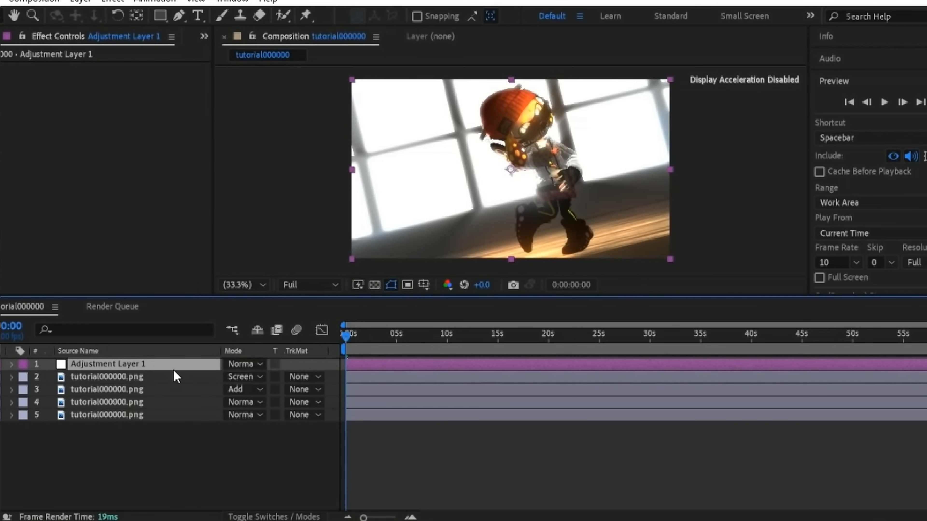
pyautogui.hotkey('ctrl', 'space')
pyautogui.write('hue')
pyautogui.press('Return')
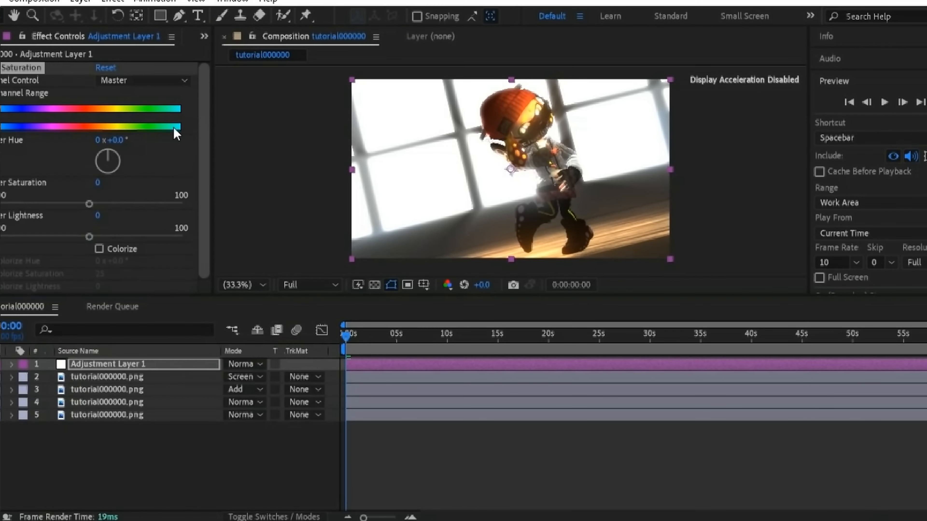
pyautogui.moveTo(114, 182); pyautogui.dragTo(136, 181)
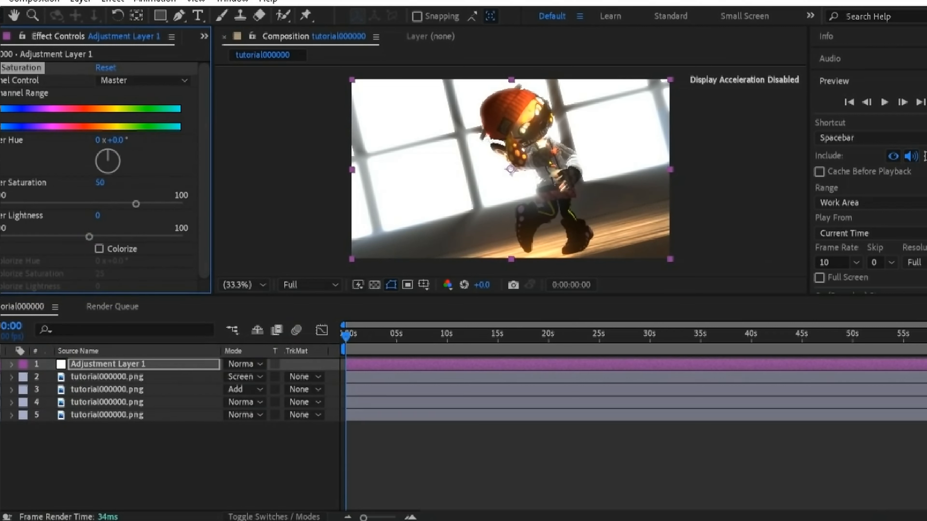
pyautogui.press('Delete')
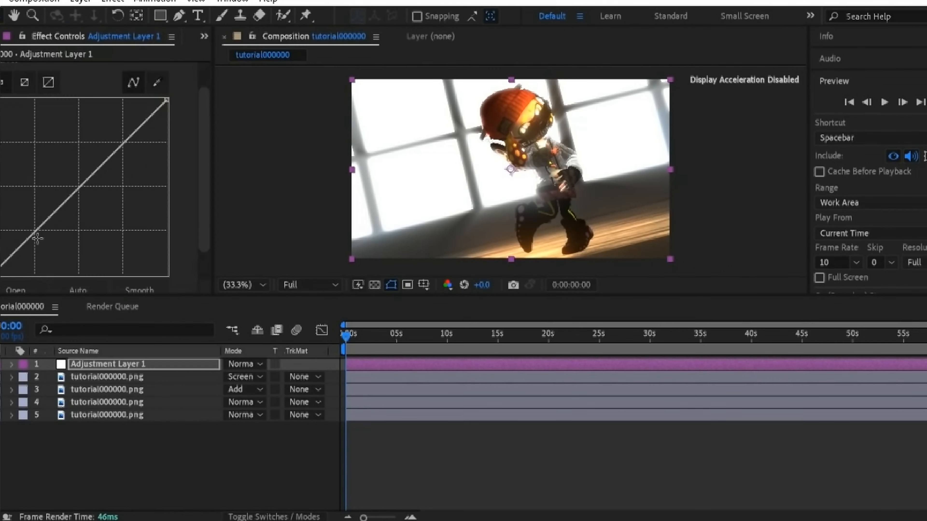
# Apply Curves to the adjustment layer, pull the shadow section of the curve down slightly, and save the project
pyautogui.moveTo(36, 234); pyautogui.dragTo(39, 248)
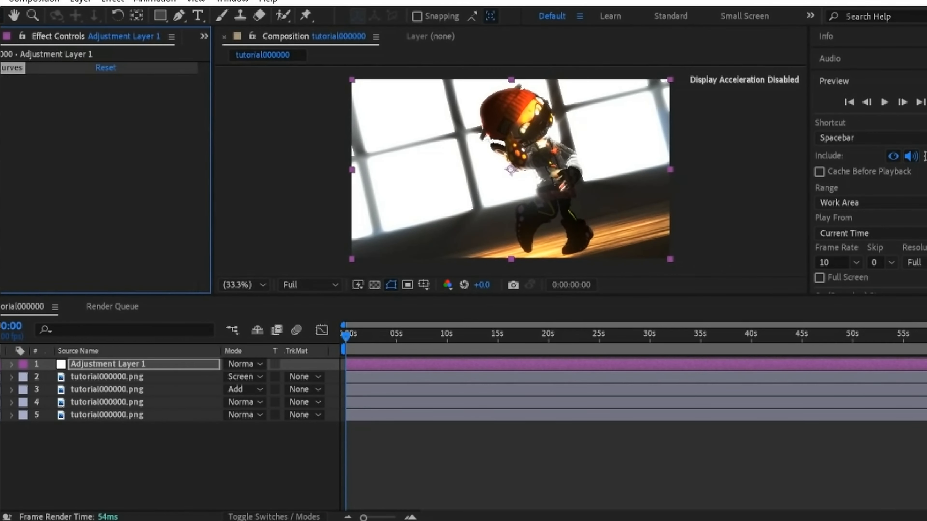
pyautogui.hotkey('ctrl', 's')
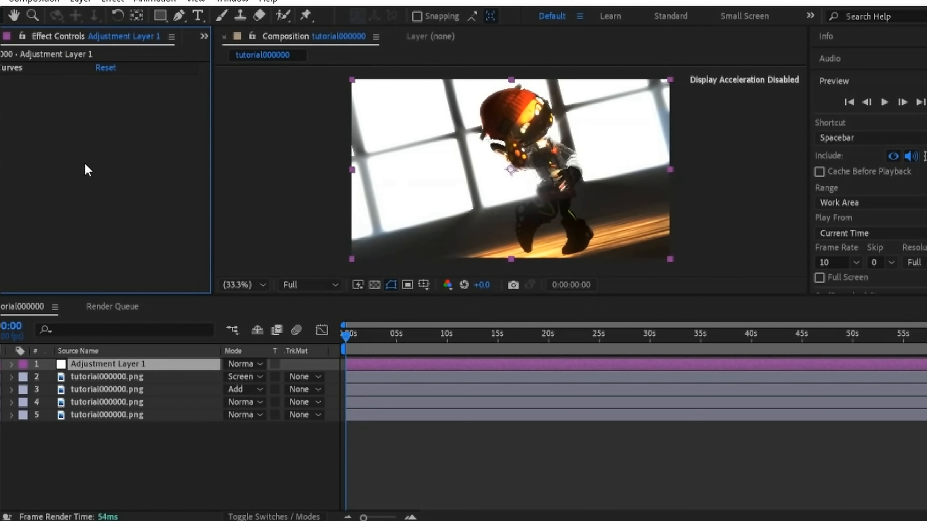
# Apply Color Balance to the adjustment layer with shadow red -20, green -11, blue 24, and highlight red 26, green -18, blue -11
pyautogui.hotkey('ctrl', 'space')
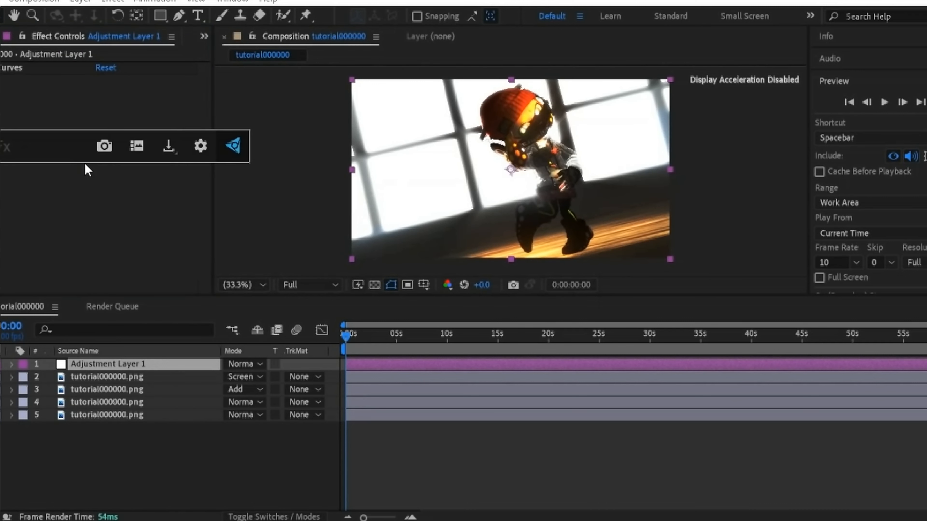
pyautogui.write('color bal')
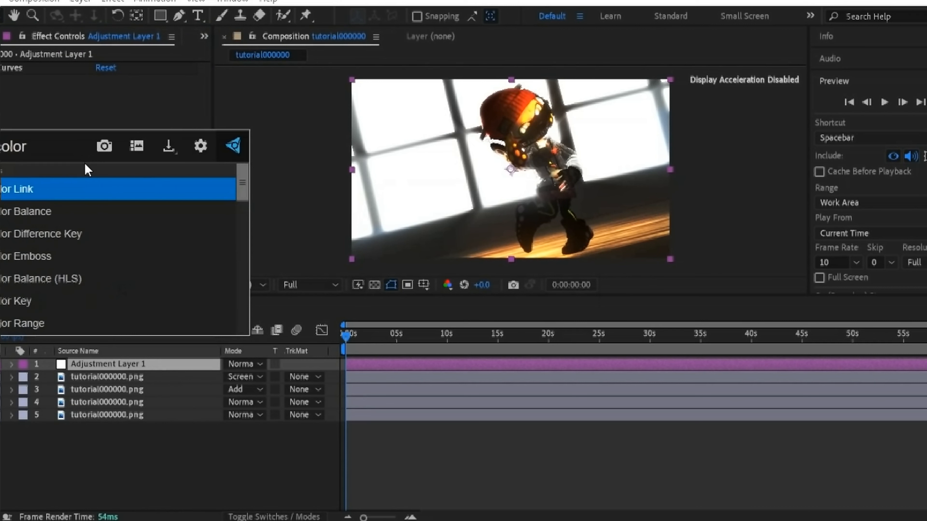
pyautogui.press('Return')
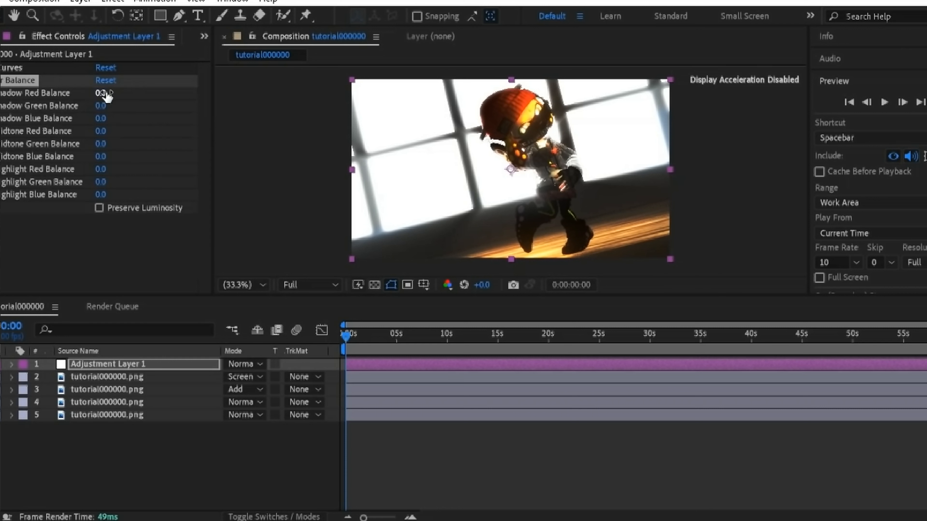
pyautogui.moveTo(105, 96); pyautogui.dragTo(139, 120)
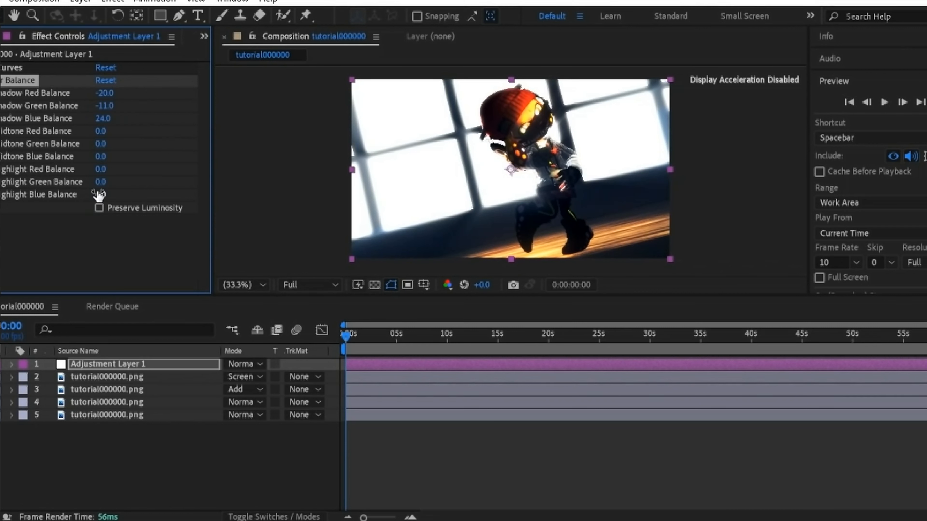
pyautogui.moveTo(117, 169); pyautogui.dragTo(86, 196)
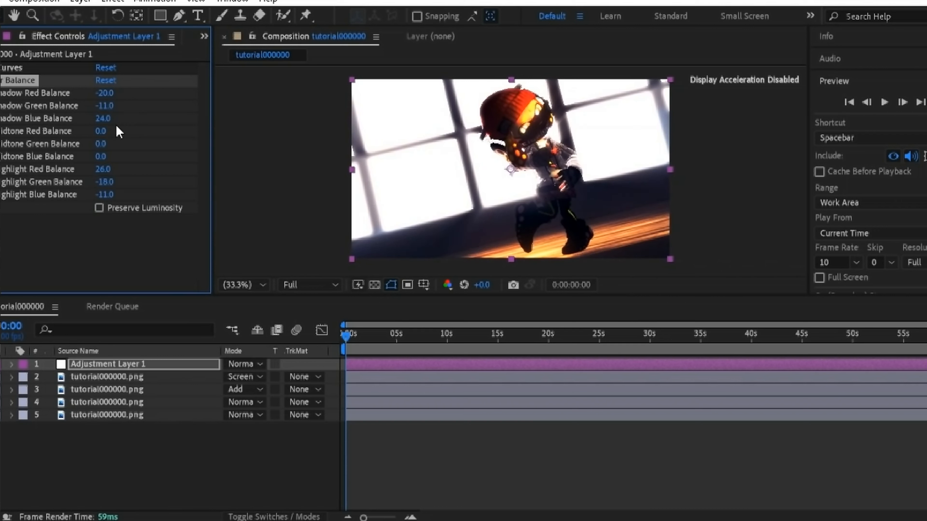
# Place Color Balance ahead of Curves in the effect order and apply uni.Glow to the adjustment layer
pyautogui.hotkey('ctrl', 'space')
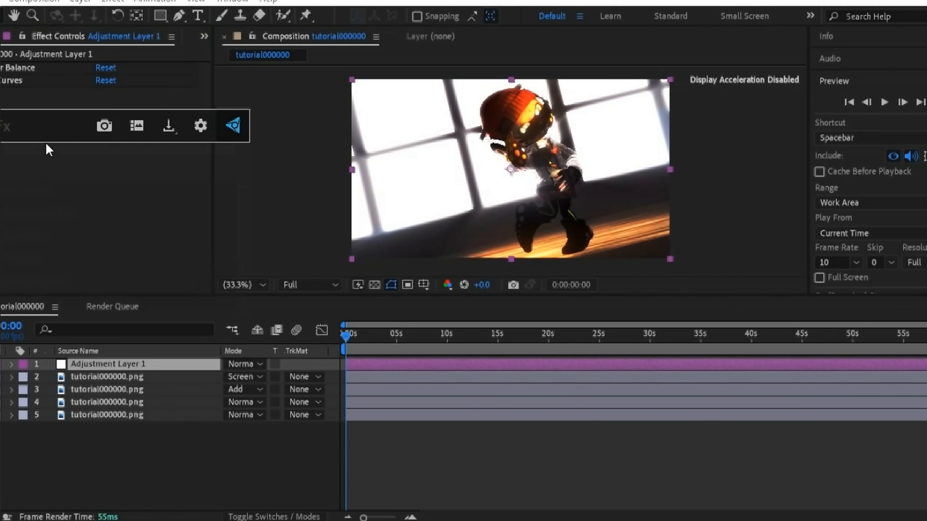
pyautogui.write('un')
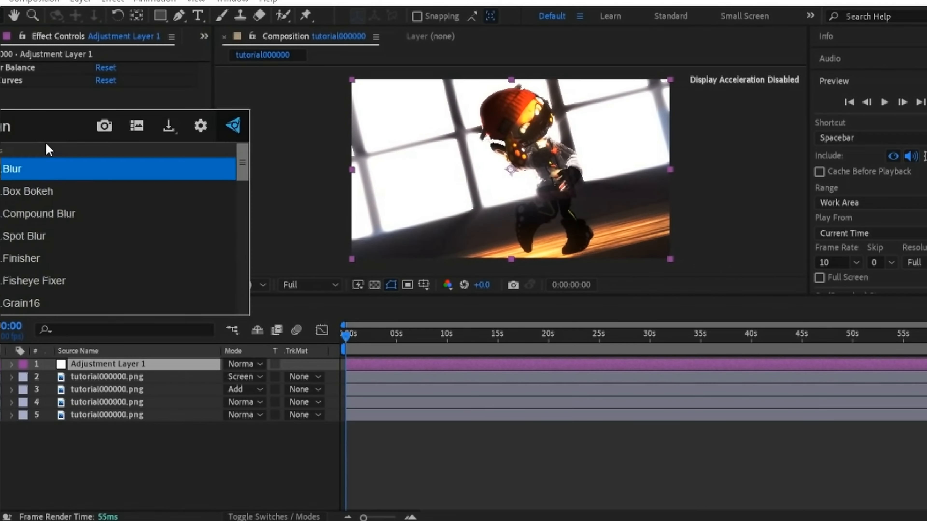
pyautogui.write('i.flo')
pyautogui.press('BackSpace')
pyautogui.press('BackSpace')
pyautogui.write('g')
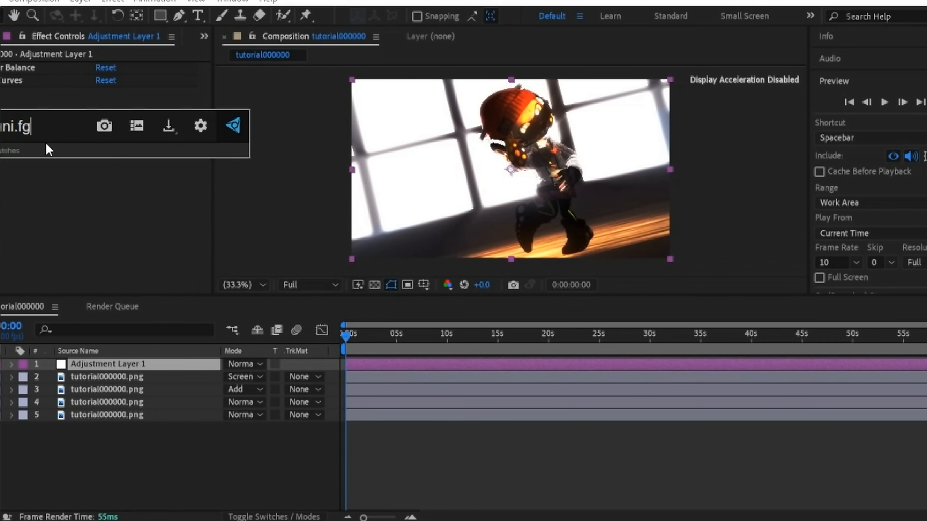
pyautogui.write('low')
pyautogui.press('BackSpace')
pyautogui.press('BackSpace')
pyautogui.press('BackSpace')
pyautogui.press('BackSpace')
pyautogui.press('BackSpace')
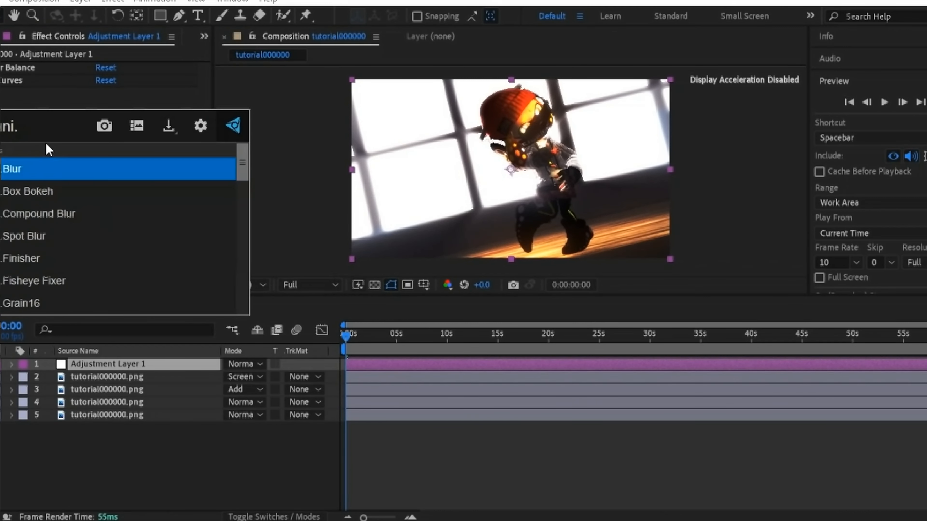
pyautogui.write('glow')
pyautogui.press('Return')
# Set uni.Glow's threshold to 80, threshold softness to 35, intensity to 0.6, falloff to 1.00 and gamma to 1.5
pyautogui.click(104, 156)
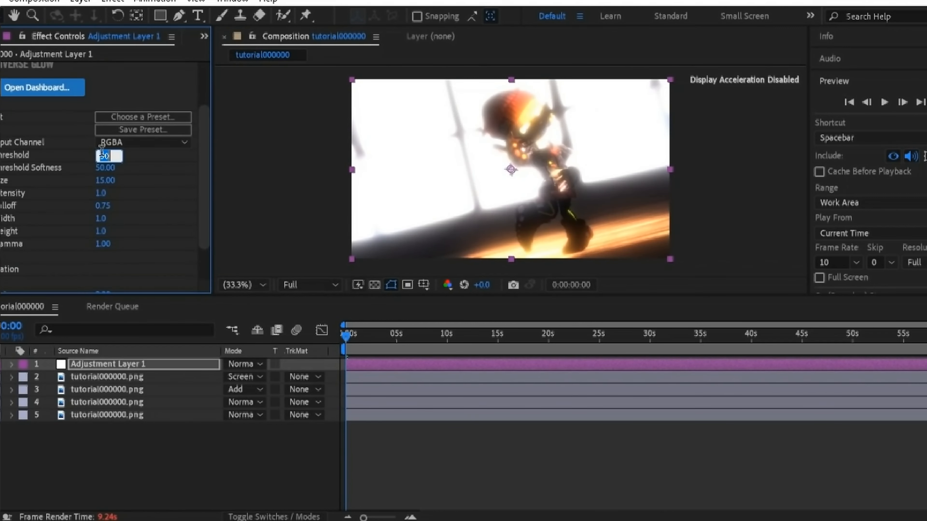
pyautogui.press('Tab')
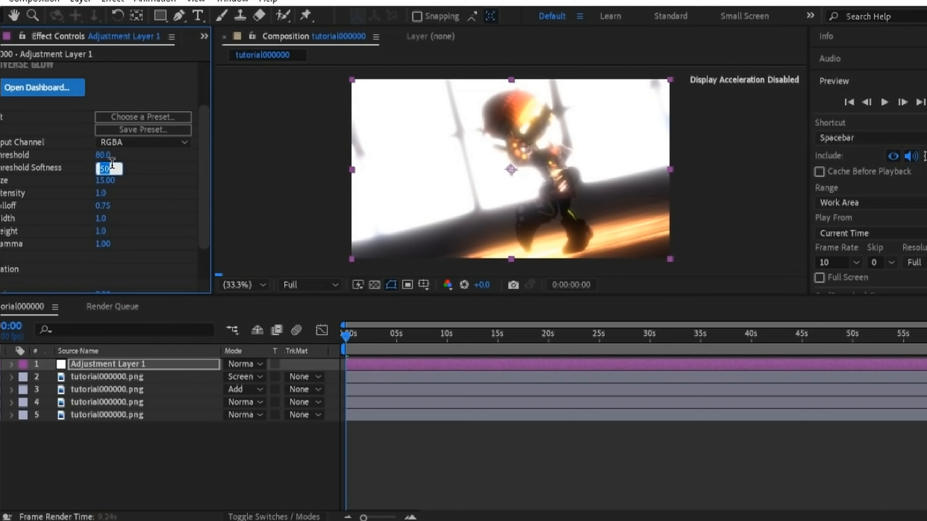
pyautogui.write('35')
pyautogui.press('Tab')
pyautogui.press('Tab')
pyautogui.write('.6')
pyautogui.press('Return')
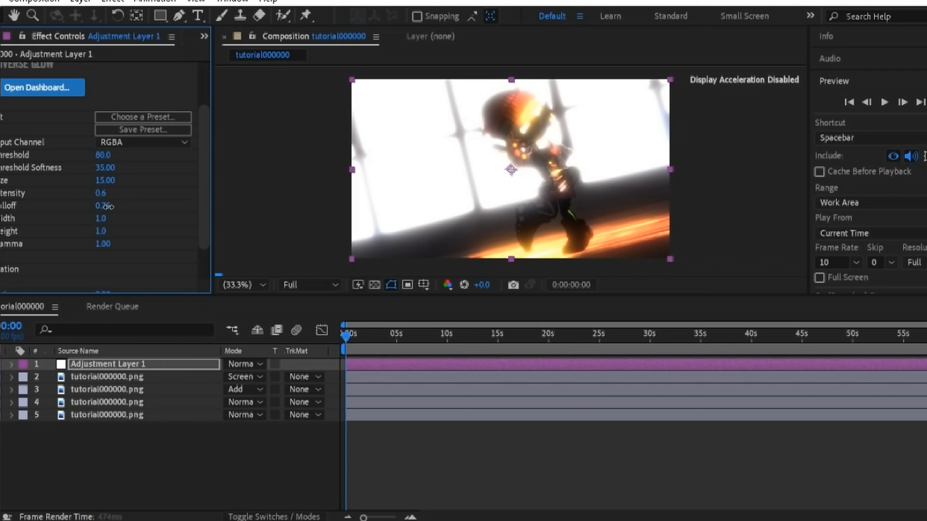
pyautogui.moveTo(109, 207); pyautogui.dragTo(121, 207)
pyautogui.click(105, 243)
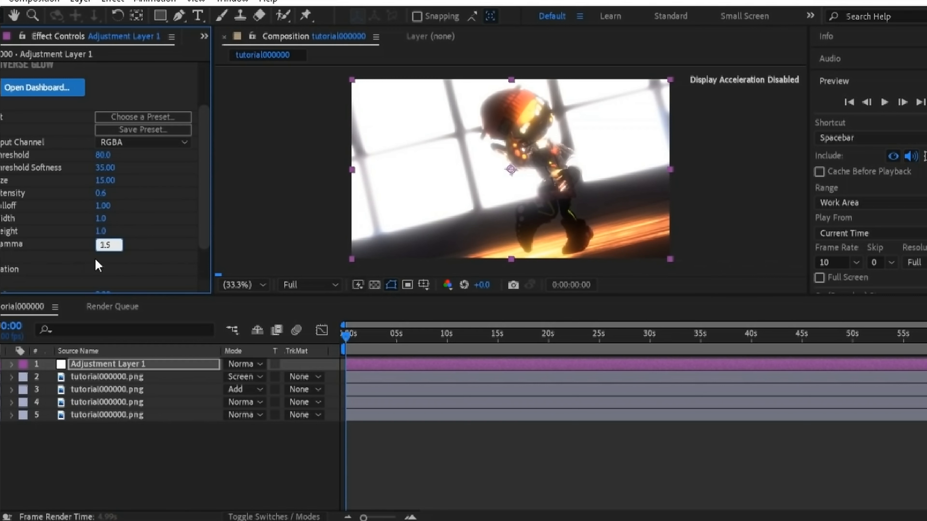
pyautogui.press('Return')
# Apply Hue/Saturation to the adjustment layer and set its master saturation to 20
pyautogui.hotkey('ctrl', 'space')
pyautogui.write('hue')
pyautogui.press('Return')
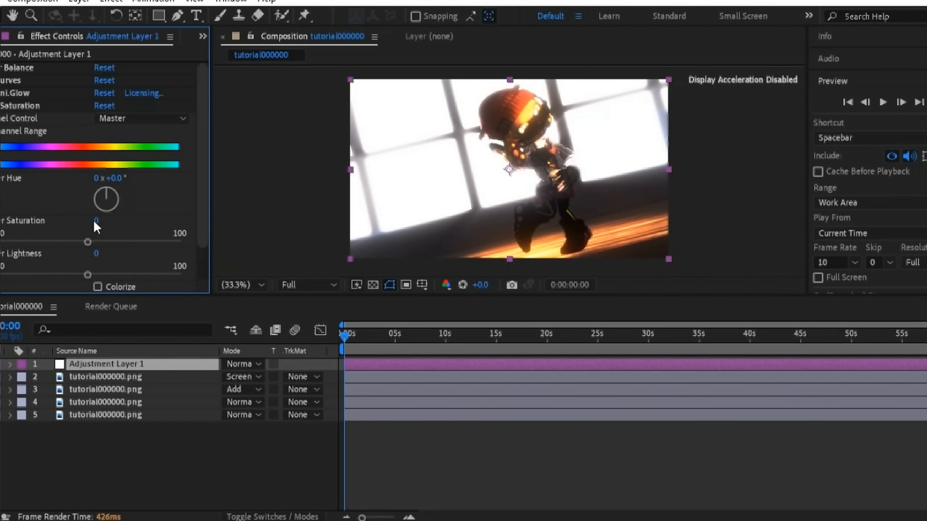
pyautogui.click(96, 220)
pyautogui.write('20')
pyautogui.press('Return')
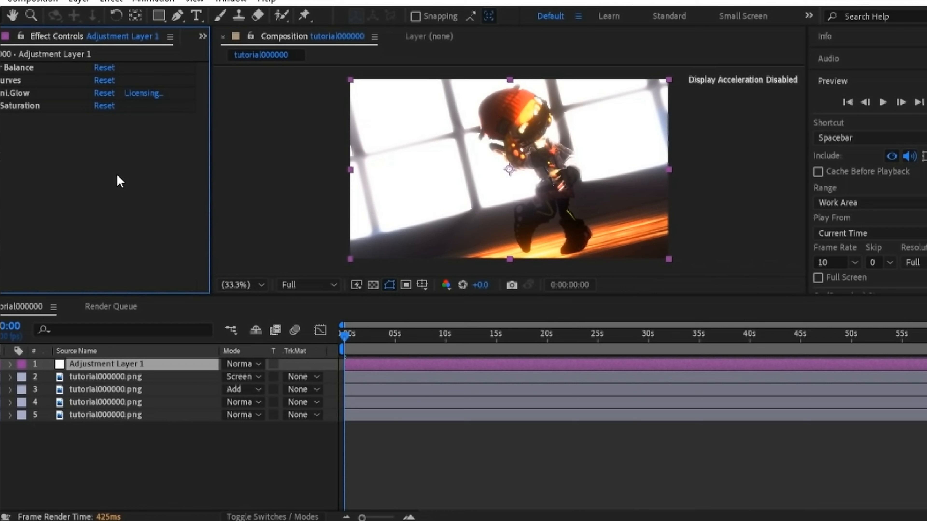
# Apply Magic Bullet Looks to the adjustment layer, open its look editor and choose the Peachy Keen look
pyautogui.hotkey('ctrl', 'space')
pyautogui.write('looks')
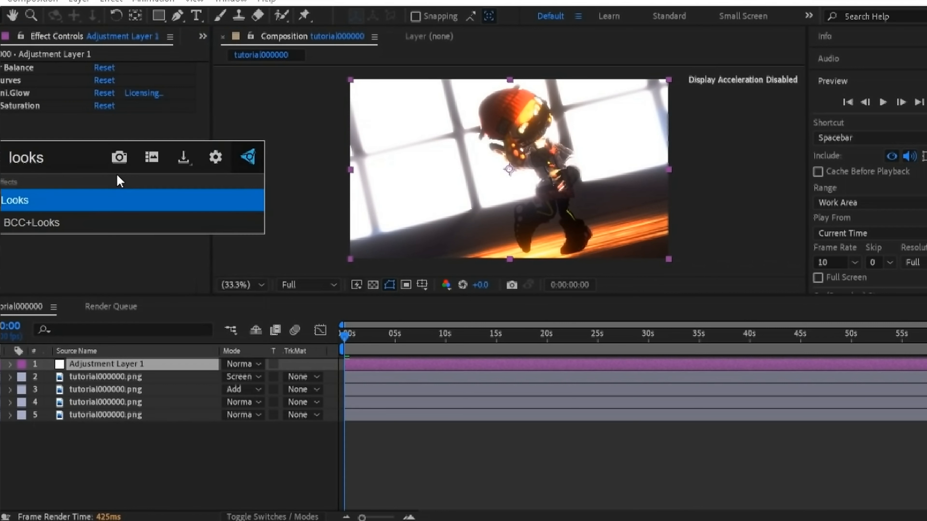
pyautogui.press('Return')
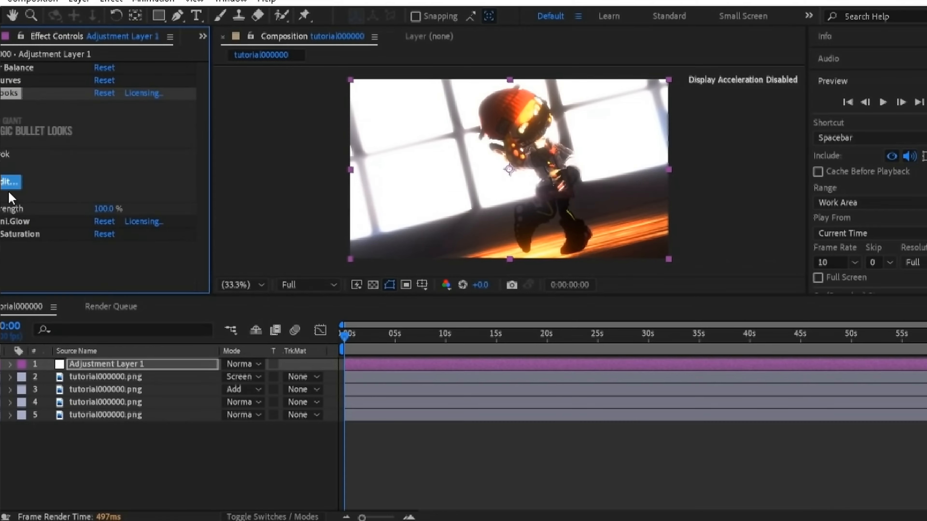
pyautogui.click(10, 184)
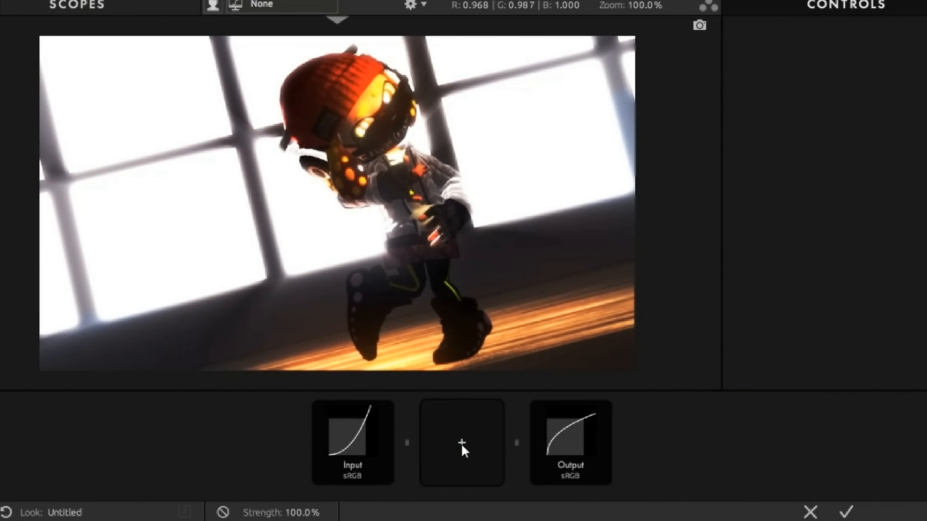
pyautogui.click(461, 442)
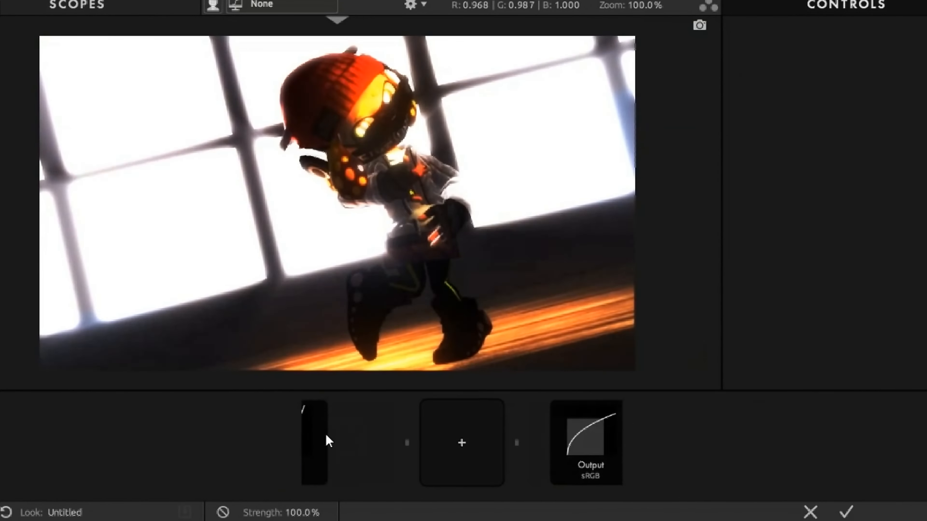
pyautogui.click(1, 439)
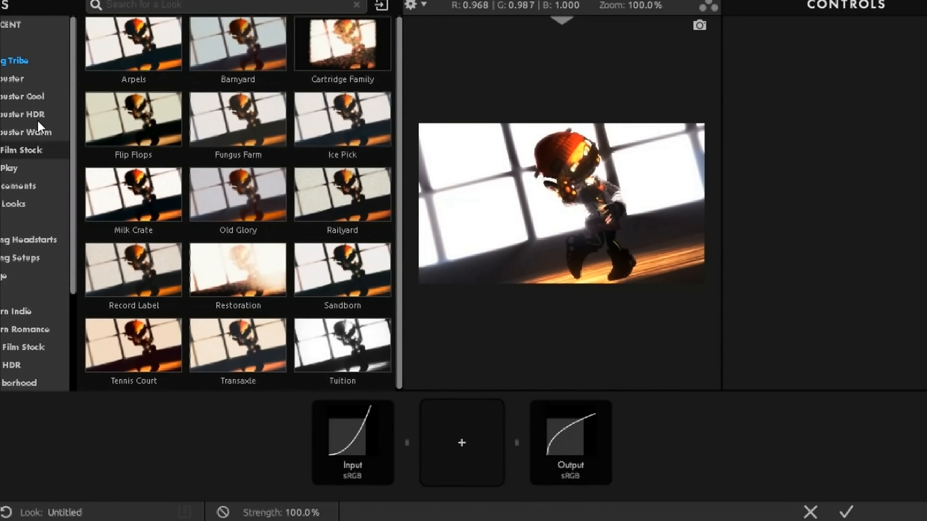
pyautogui.click(9, 168)
pyautogui.click(238, 146)
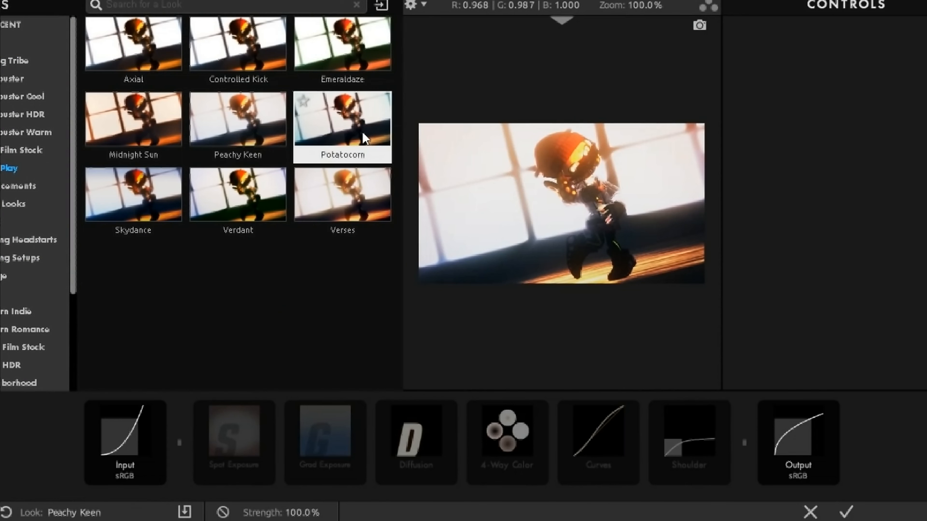
pyautogui.click(268, 134)
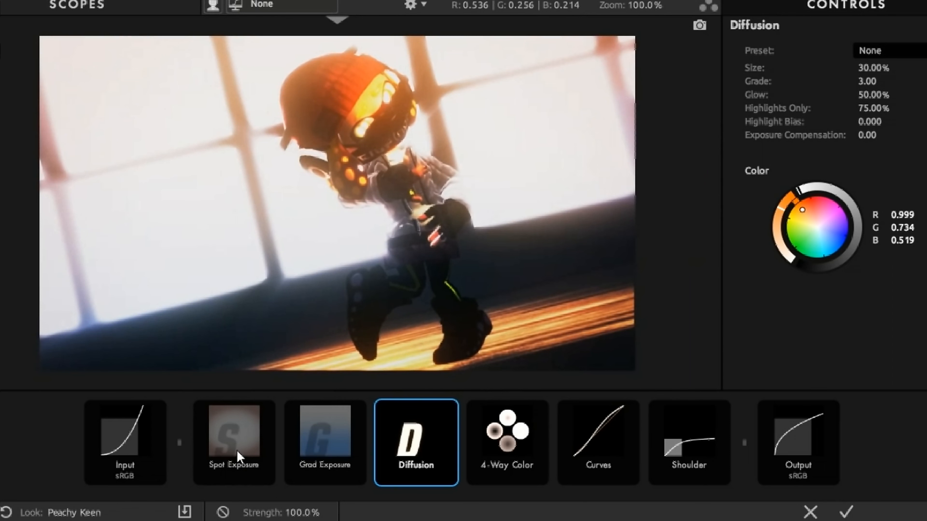
# Lower the Spot Exposure stops, and insert a LUT tool between Shoulder and Telecine Net with a LUT chosen from its library
pyautogui.click(237, 453)
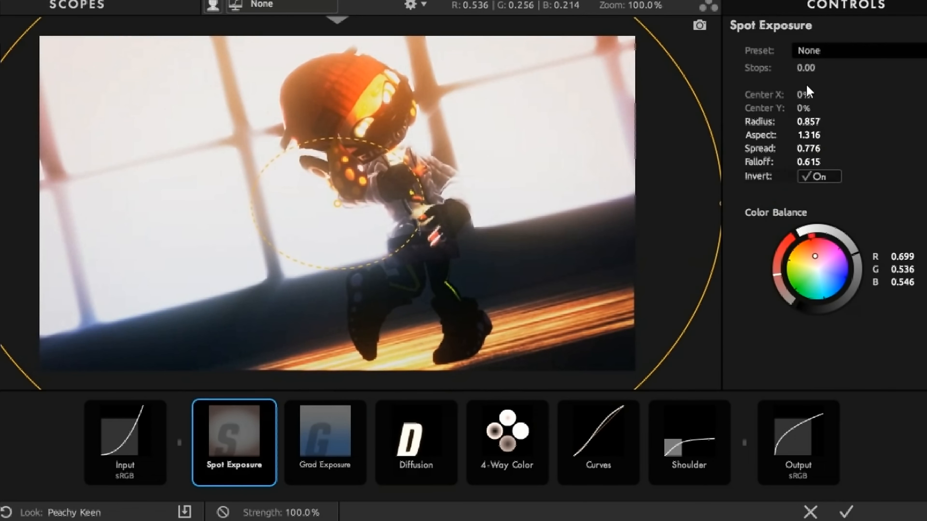
pyautogui.moveTo(806, 68); pyautogui.dragTo(774, 67)
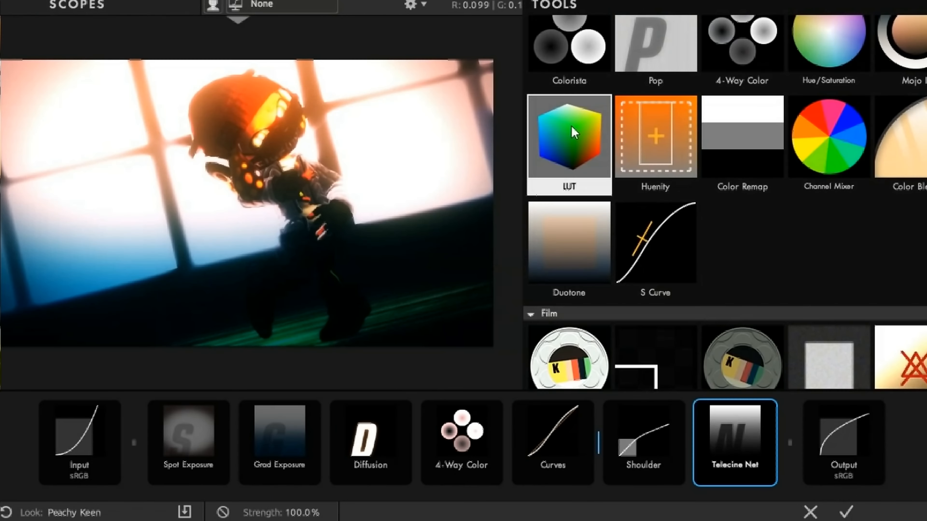
pyautogui.moveTo(563, 141); pyautogui.dragTo(687, 435)
pyautogui.click(782, 293)
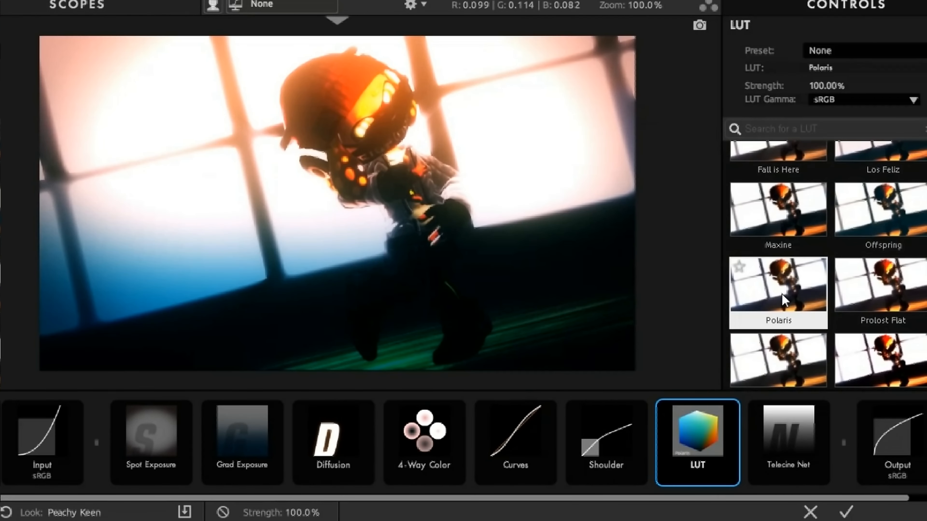
pyautogui.scroll(-5, 877, 338)
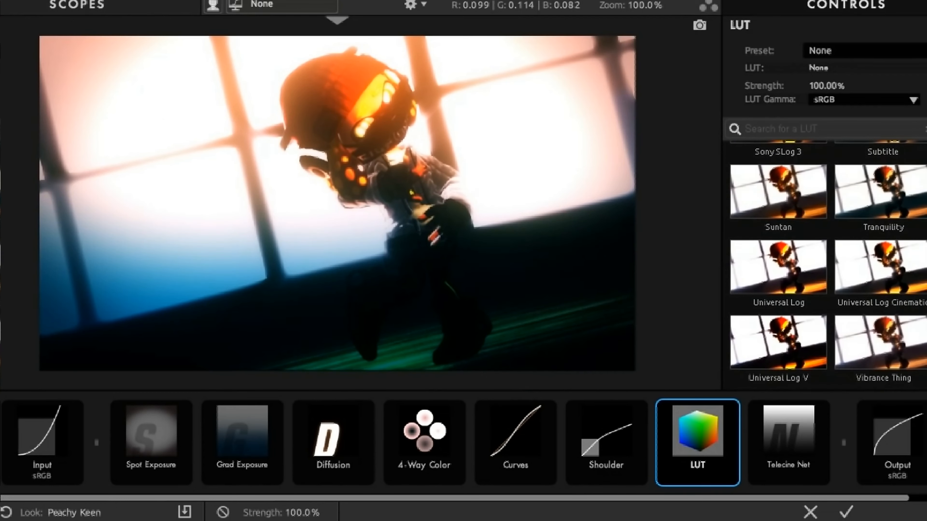
pyautogui.click(877, 338)
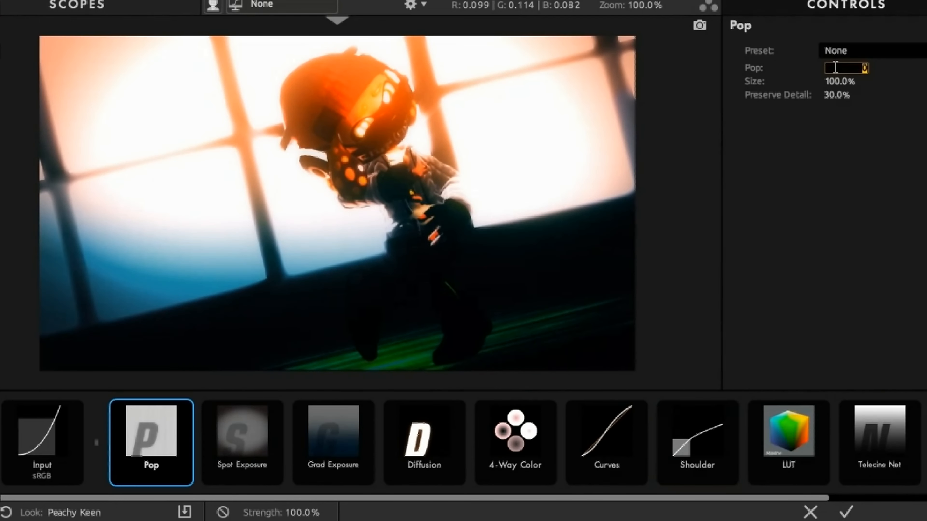
# Set the Pop amount to 5 on the Pop tool at the start of the look chain and open its Preserve Detail value
pyautogui.write('5')
pyautogui.press('Return')
pyautogui.click(837, 94)
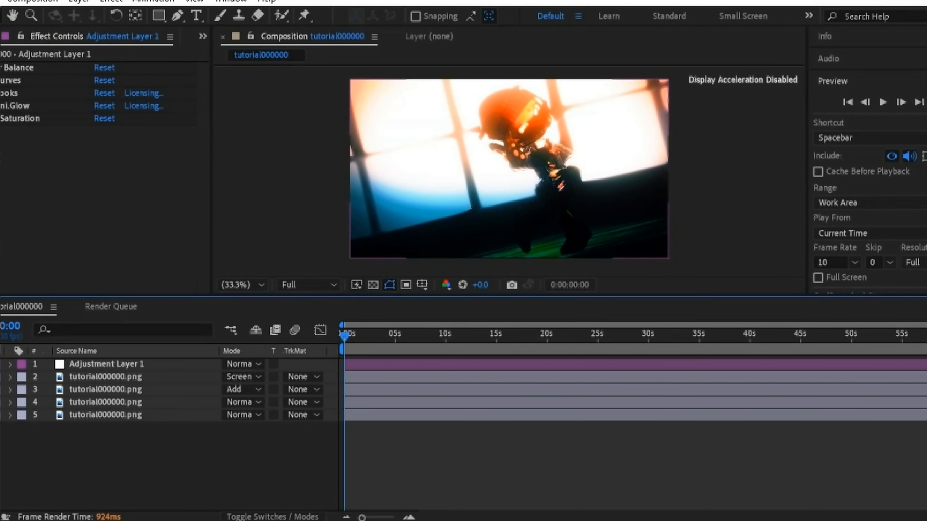
# Create a text layer reading "fourwashere" scaled to 211% and open its font style options
pyautogui.hotkey('ctrl', 'alt', 'shift', 't')
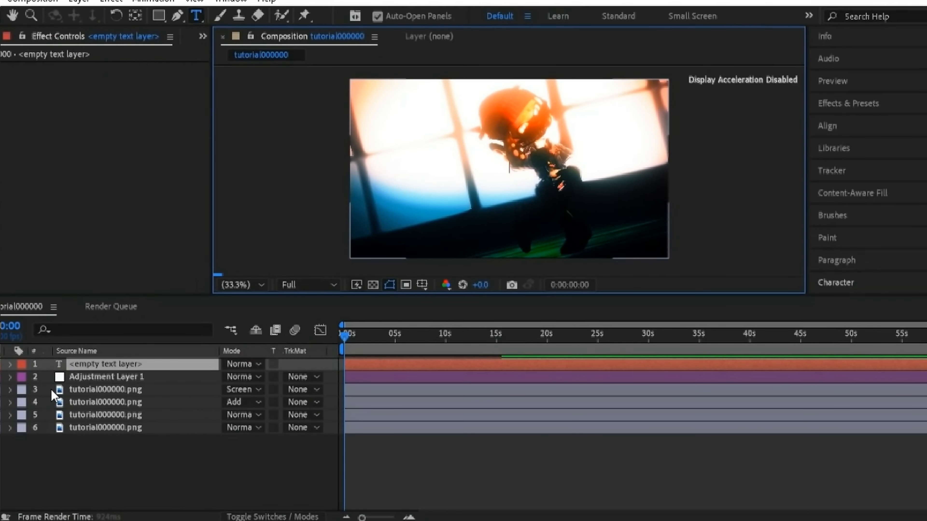
pyautogui.write('fourwashere')
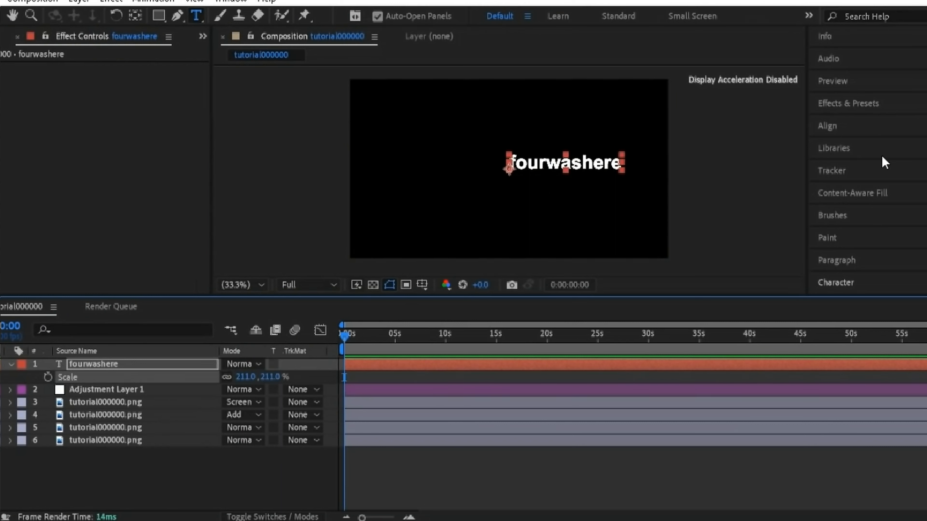
pyautogui.press('v')
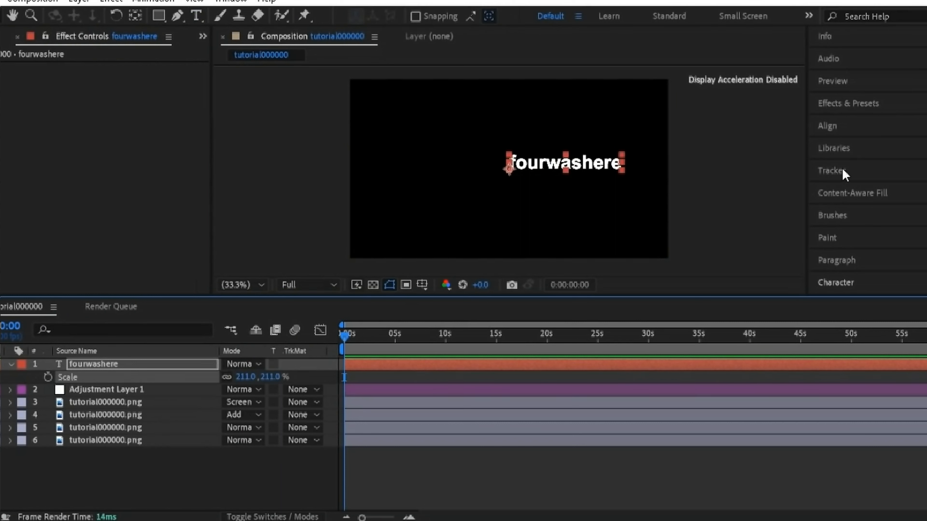
pyautogui.click(843, 284)
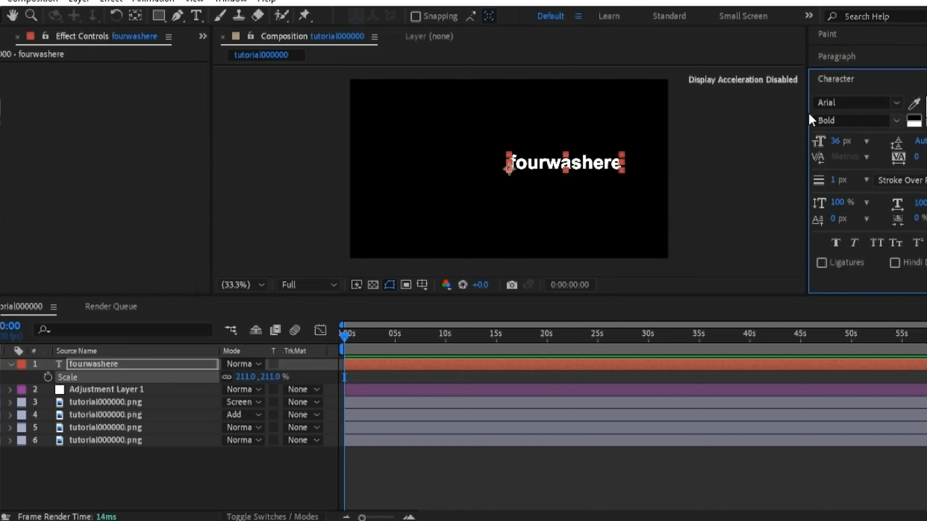
pyautogui.click(899, 125)
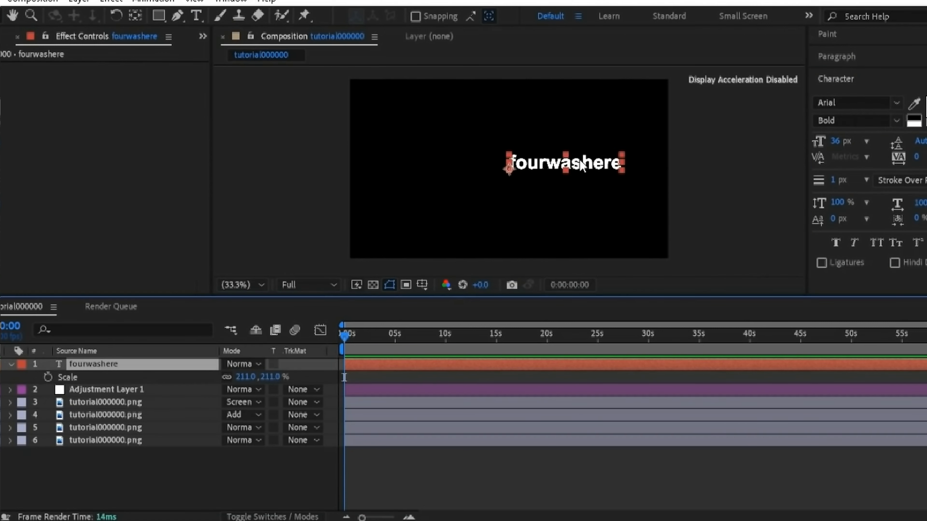
# Move the "fourwashere" text toward the lower left of the frame and rotate the layer to 12°
pyautogui.moveTo(581, 165); pyautogui.dragTo(493, 192)
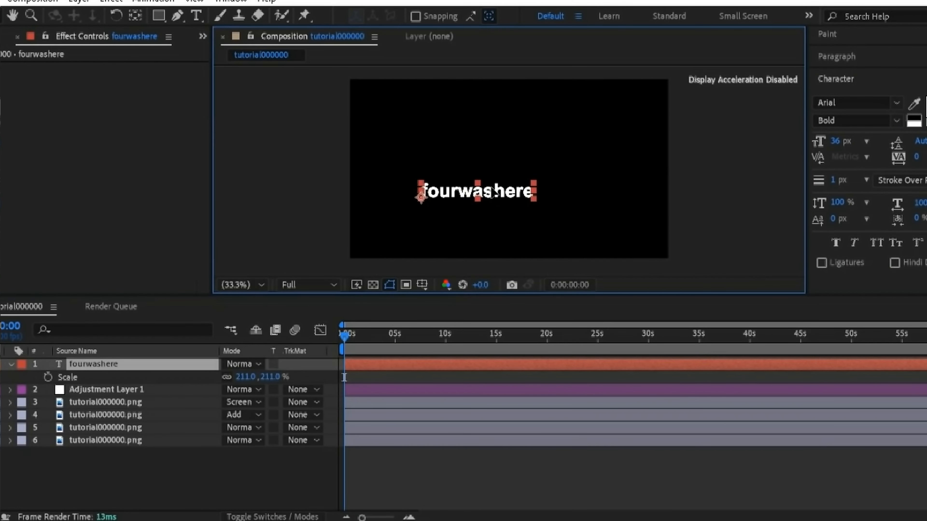
pyautogui.press('r')
pyautogui.moveTo(247, 376); pyautogui.dragTo(252, 376)
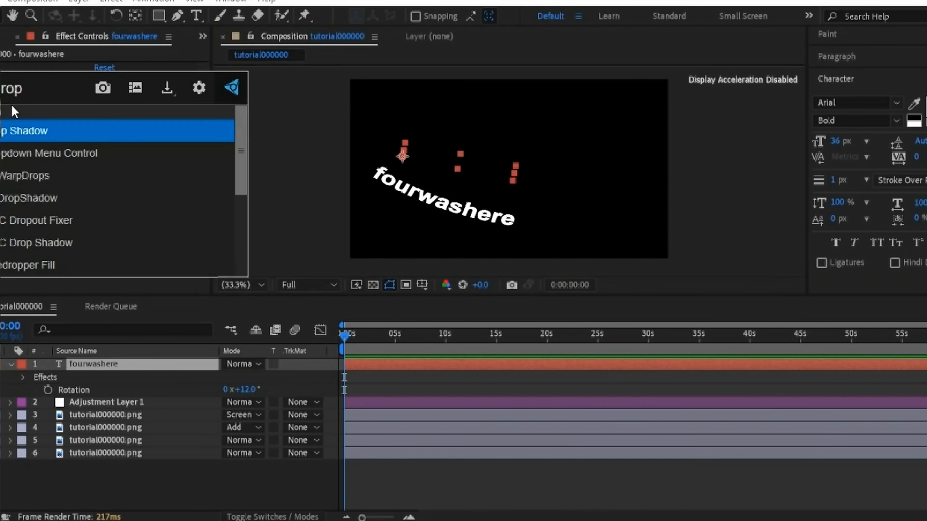
# Apply Drop Shadow to the text layer with opacity 100%, distance 0 and softness 120, and save the project
pyautogui.doubleClick(11, 122)
pyautogui.moveTo(101, 106); pyautogui.dragTo(245, 114)
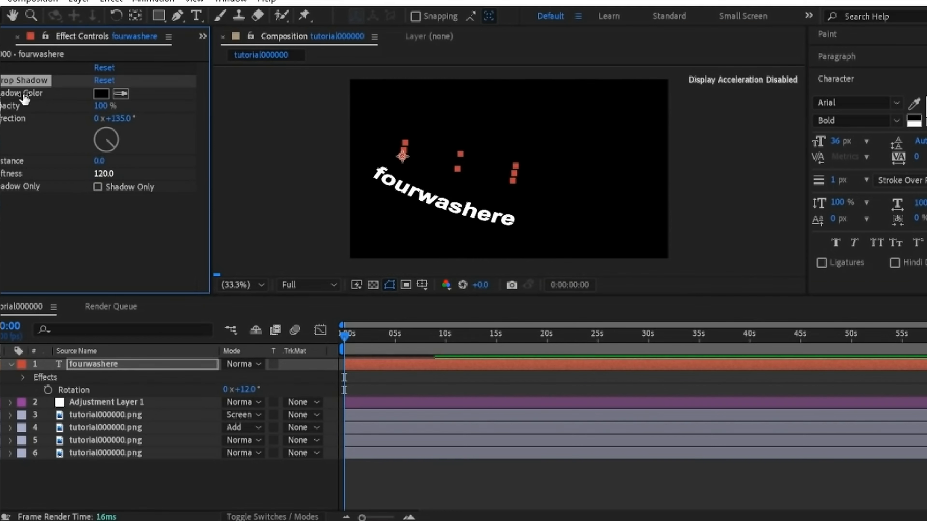
pyautogui.hotkey('ctrl', 's')
# Set the "fourwashere" text layer's blending mode to Overlay and duplicate the layer
pyautogui.click(196, 386)
pyautogui.click(197, 364)
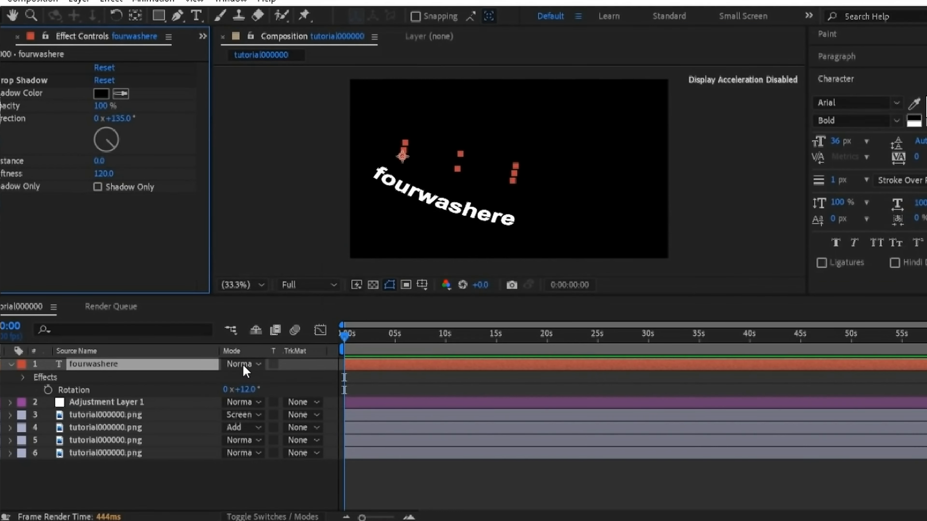
pyautogui.click(242, 364)
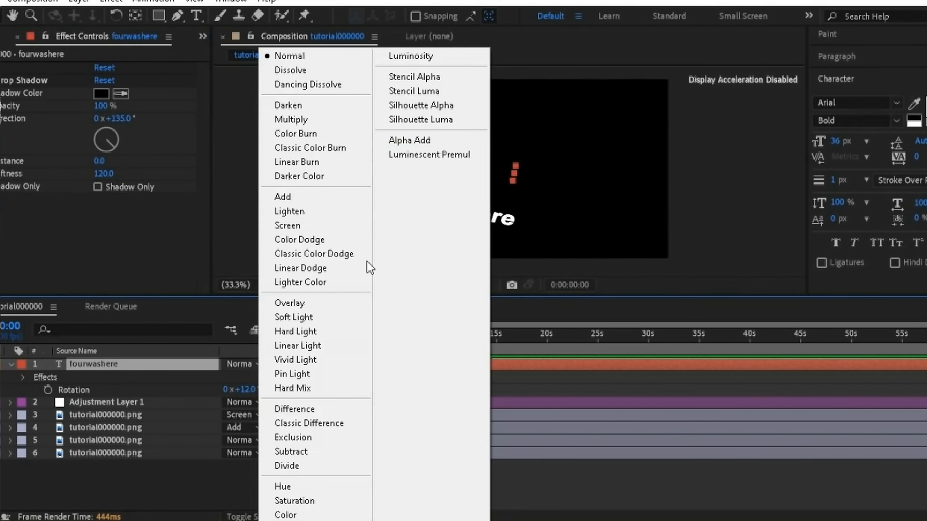
pyautogui.click(303, 302)
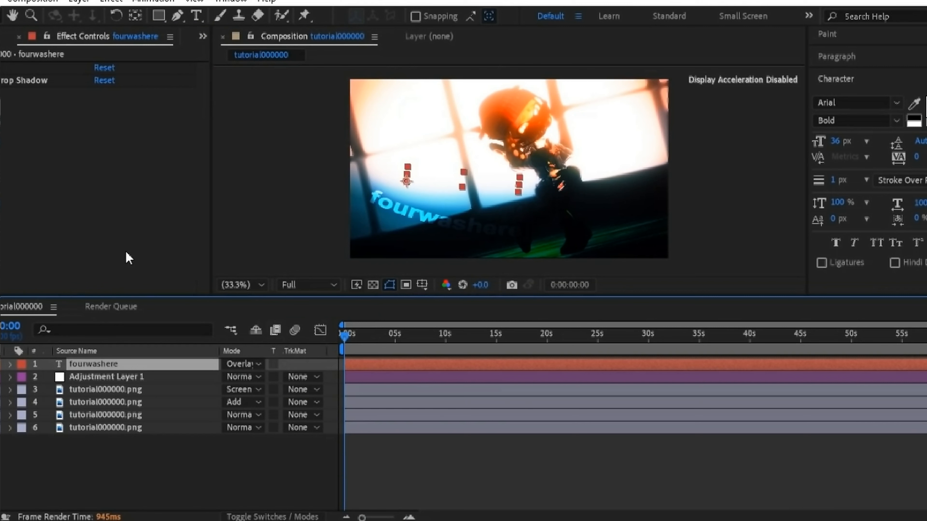
pyautogui.hotkey('ctrl', 'd')
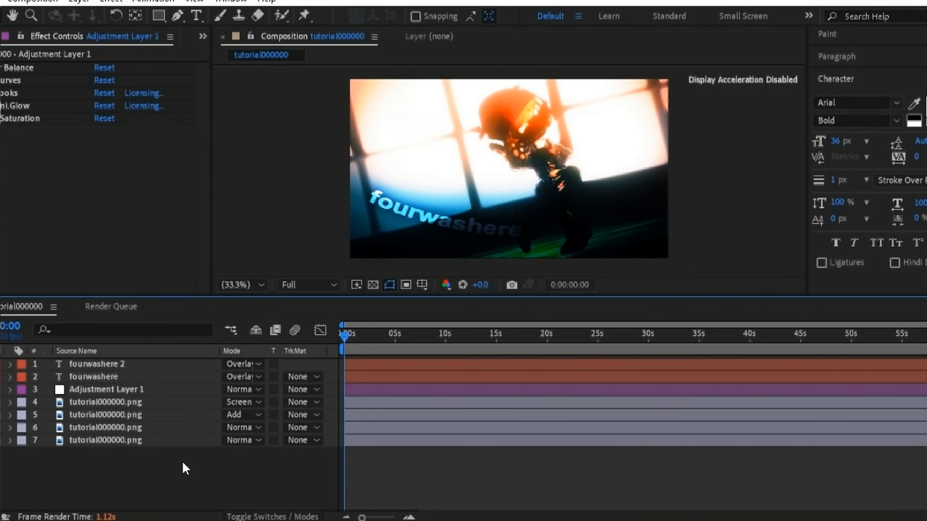
# Queue the tutorial000000 composition, render it as a JPEG Sequence, and save the project
pyautogui.hotkey('ctrl', 'm')
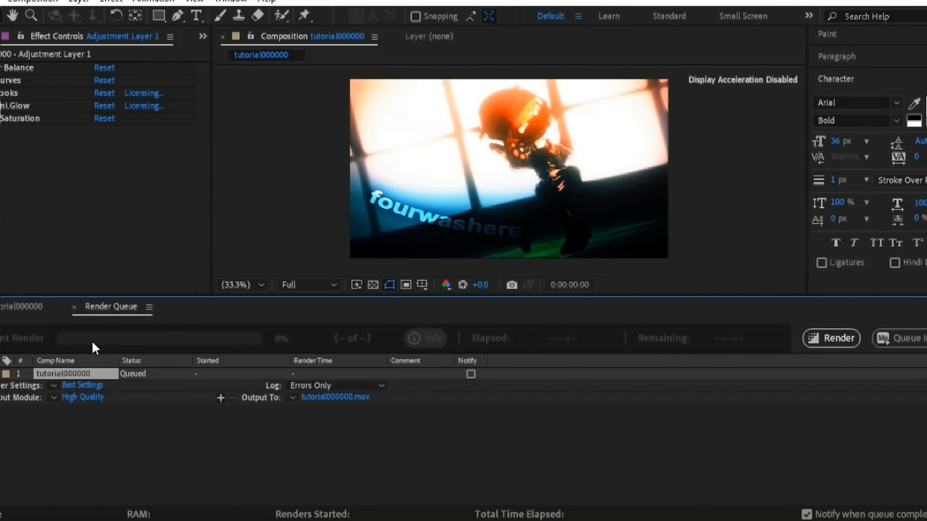
pyautogui.click(82, 398)
pyautogui.click(409, 67)
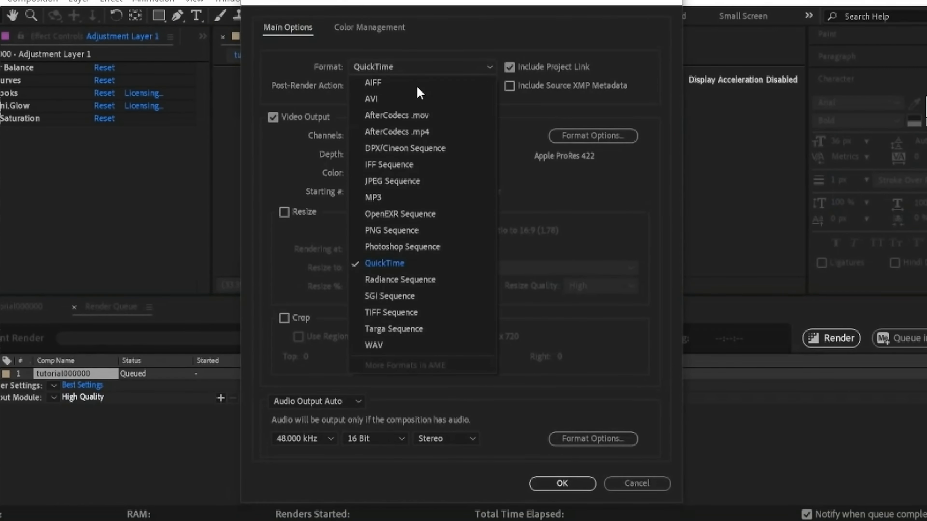
pyautogui.click(392, 181)
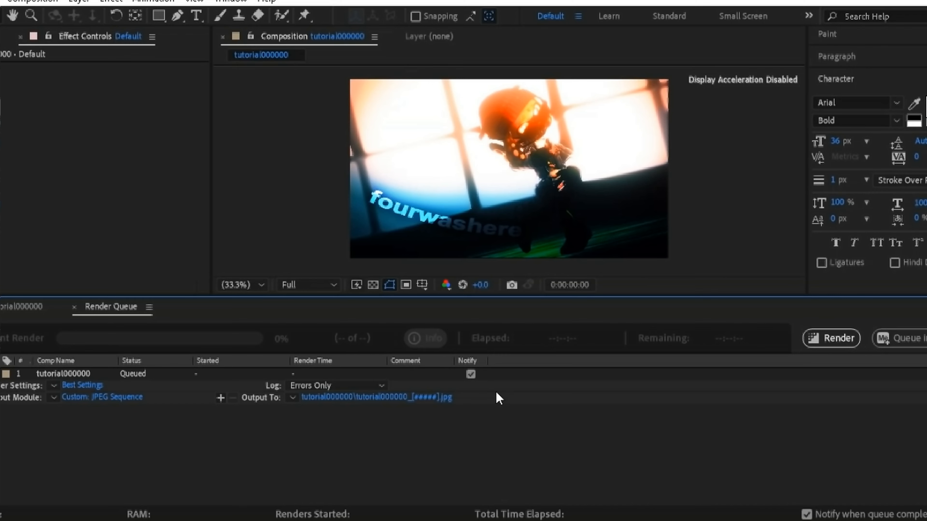
pyautogui.press('Return')
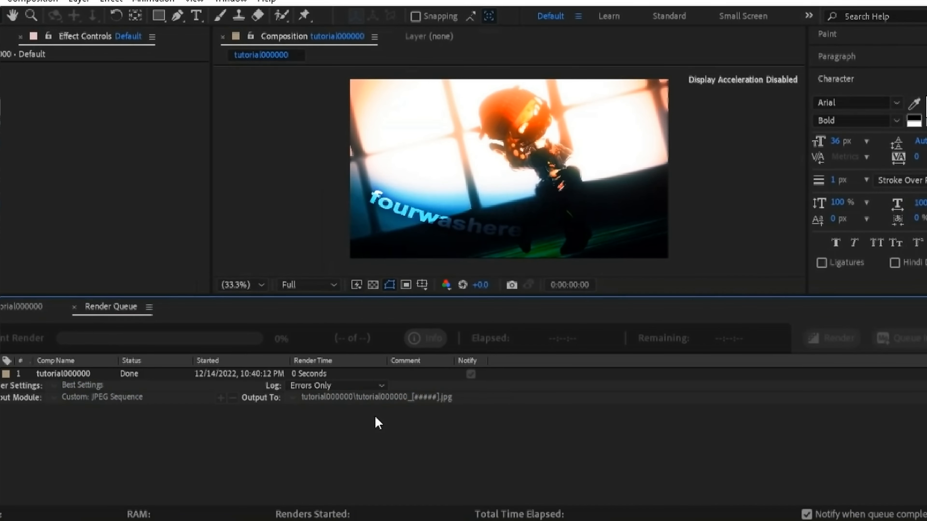
pyautogui.hotkey('ctrl', 's')
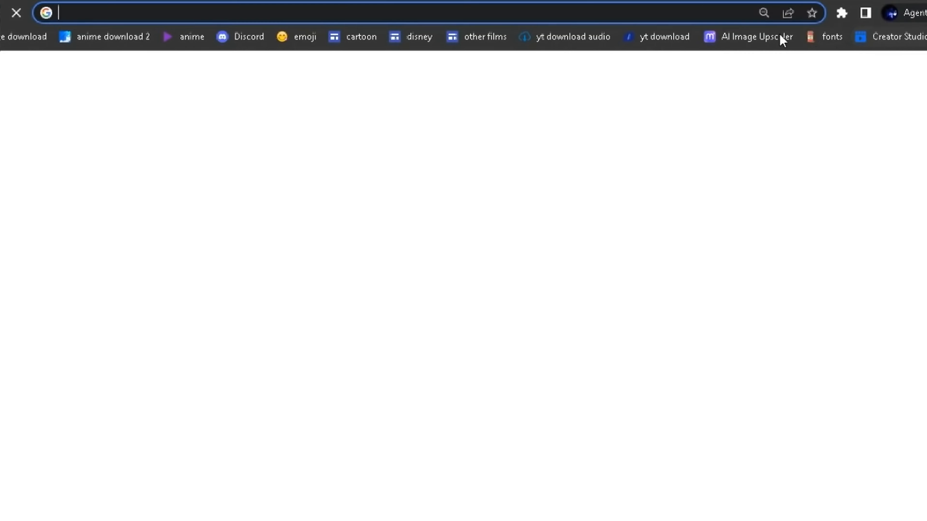
# Open Media.io's AI Image Upscaler in the browser and upload tutorial000000_00000 from the tutorial000000 folder inside sfm final > non upscale
pyautogui.click(759, 36)
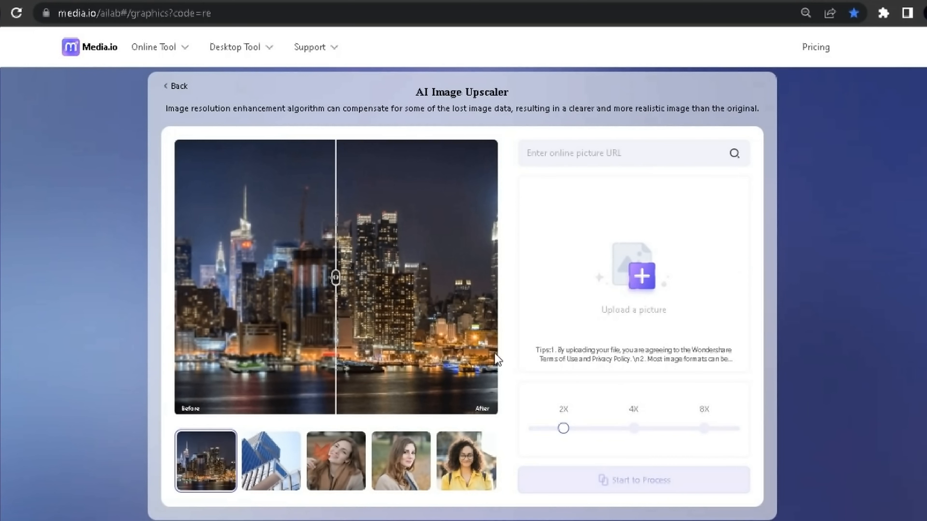
pyautogui.hotkey('alt', 'Tab')
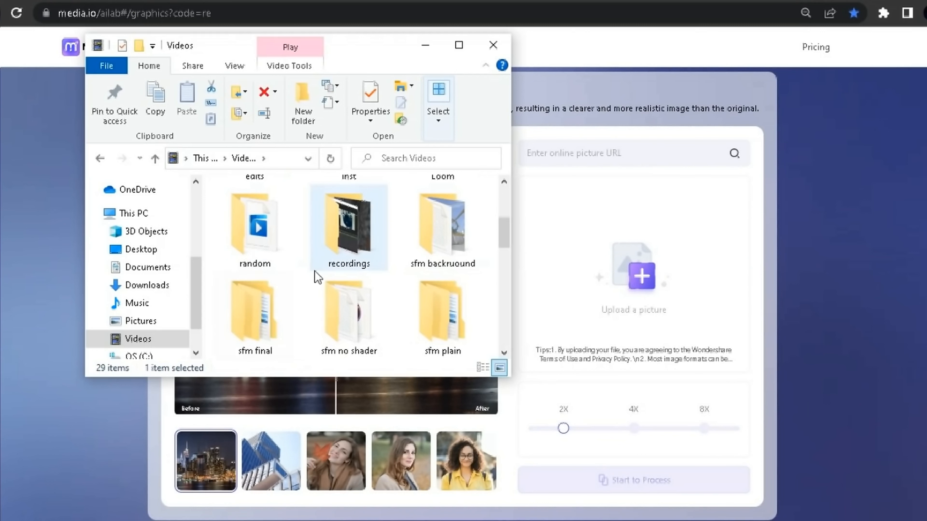
pyautogui.doubleClick(249, 314)
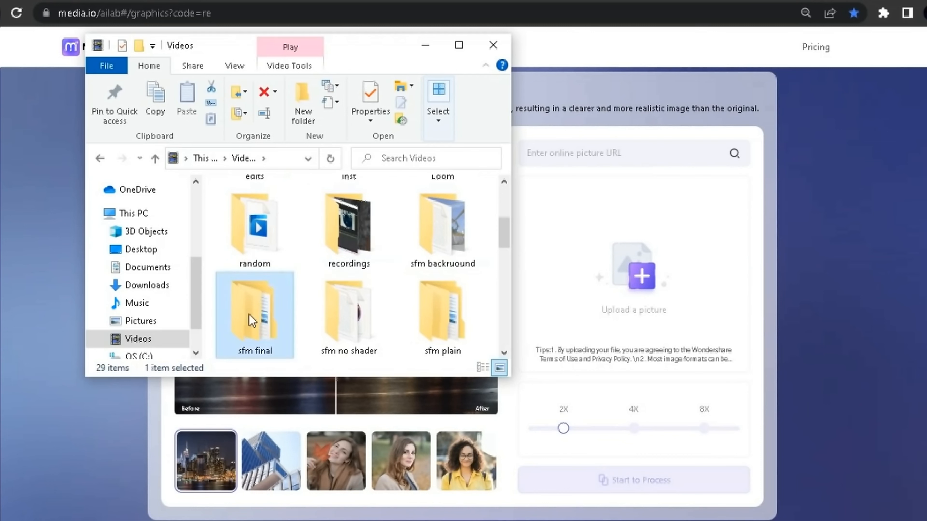
pyautogui.doubleClick(344, 223)
pyautogui.scroll(-3, 430, 252)
pyautogui.click(468, 303)
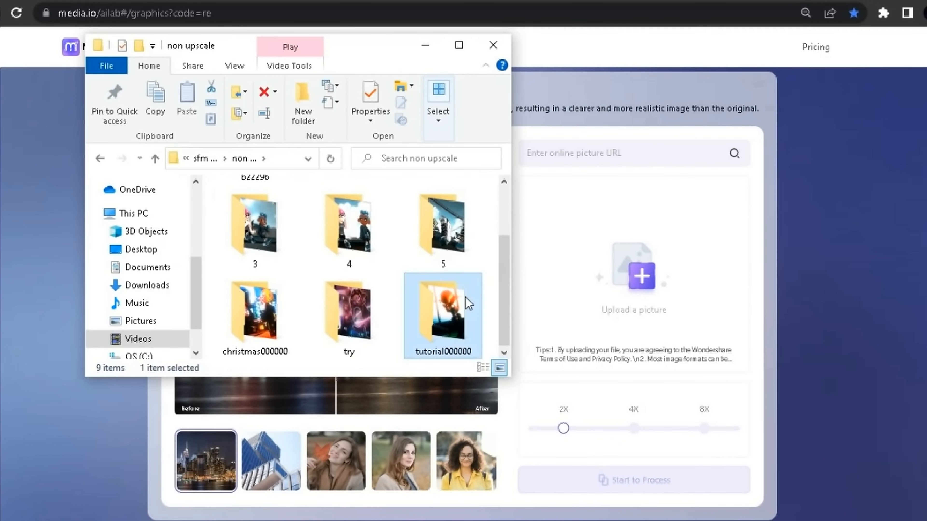
pyautogui.doubleClick(468, 332)
pyautogui.click(255, 230)
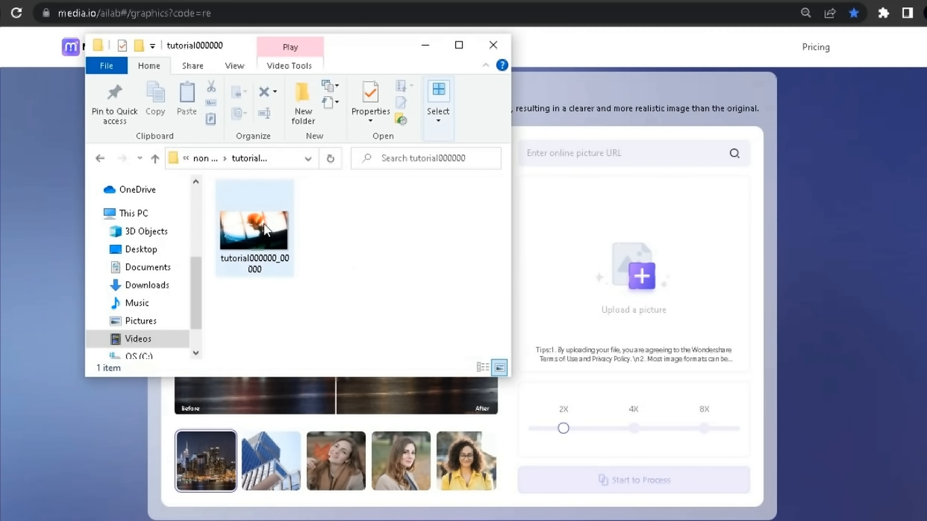
pyautogui.moveTo(632, 308); pyautogui.dragTo(610, 285)
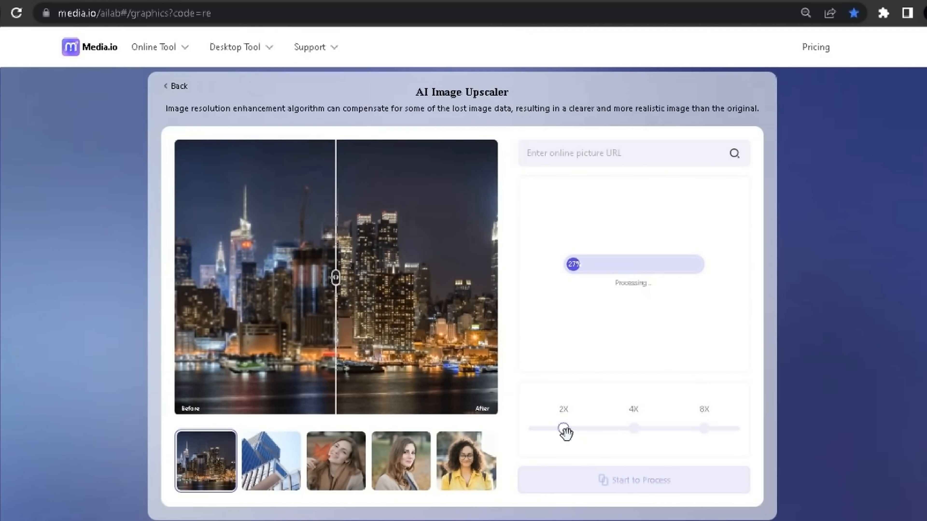
# Set the upscale factor to 8X and start processing the uploaded image
pyautogui.click(634, 428)
pyautogui.click(704, 428)
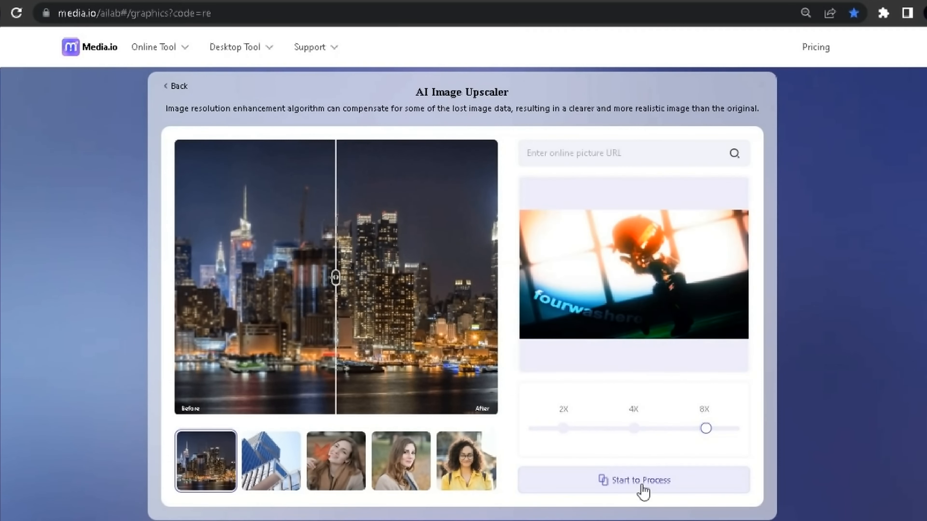
pyautogui.click(635, 478)
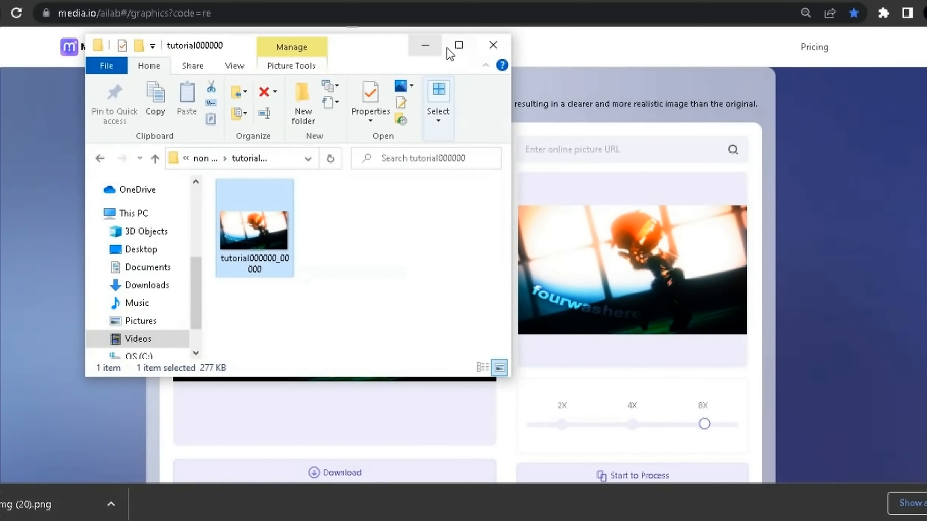
# Switch to File Explorer and maximize the window showing the tutorial000000 folder
pyautogui.click(452, 45)
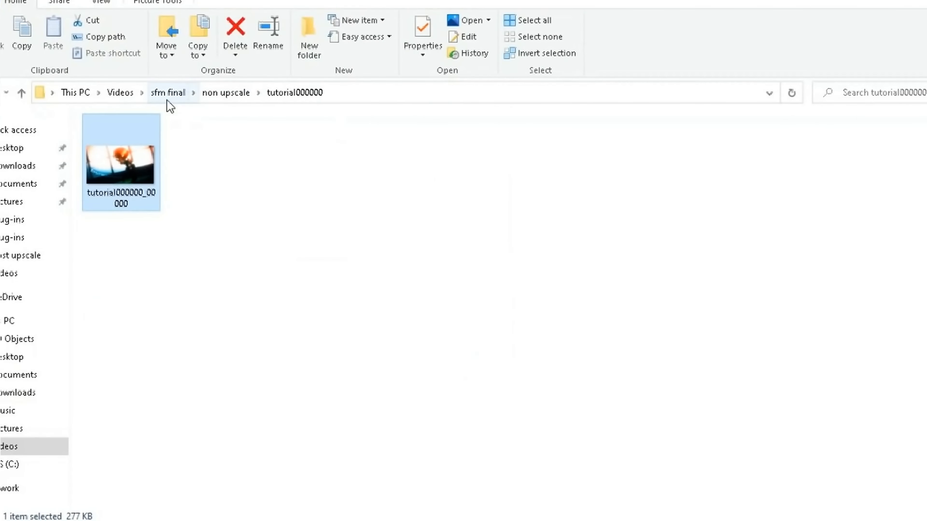